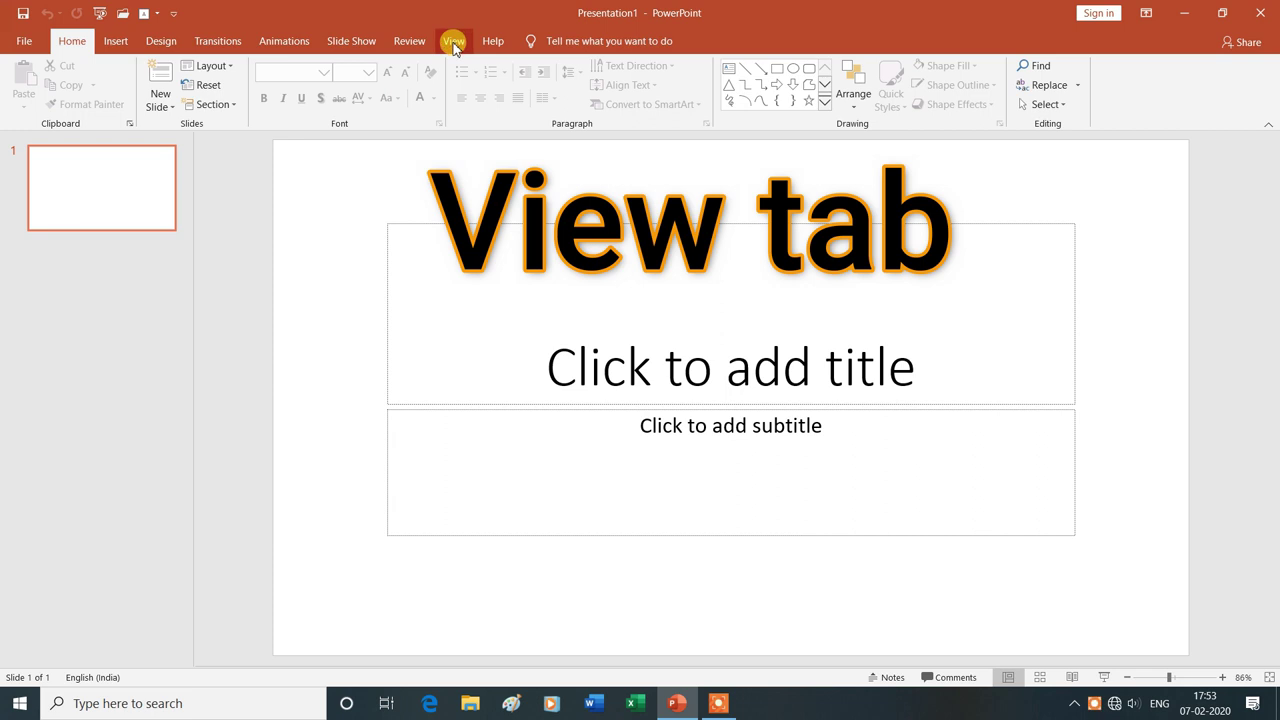
Bring up the View ribbon options for the blank title-slide presentation.
click(455, 45)
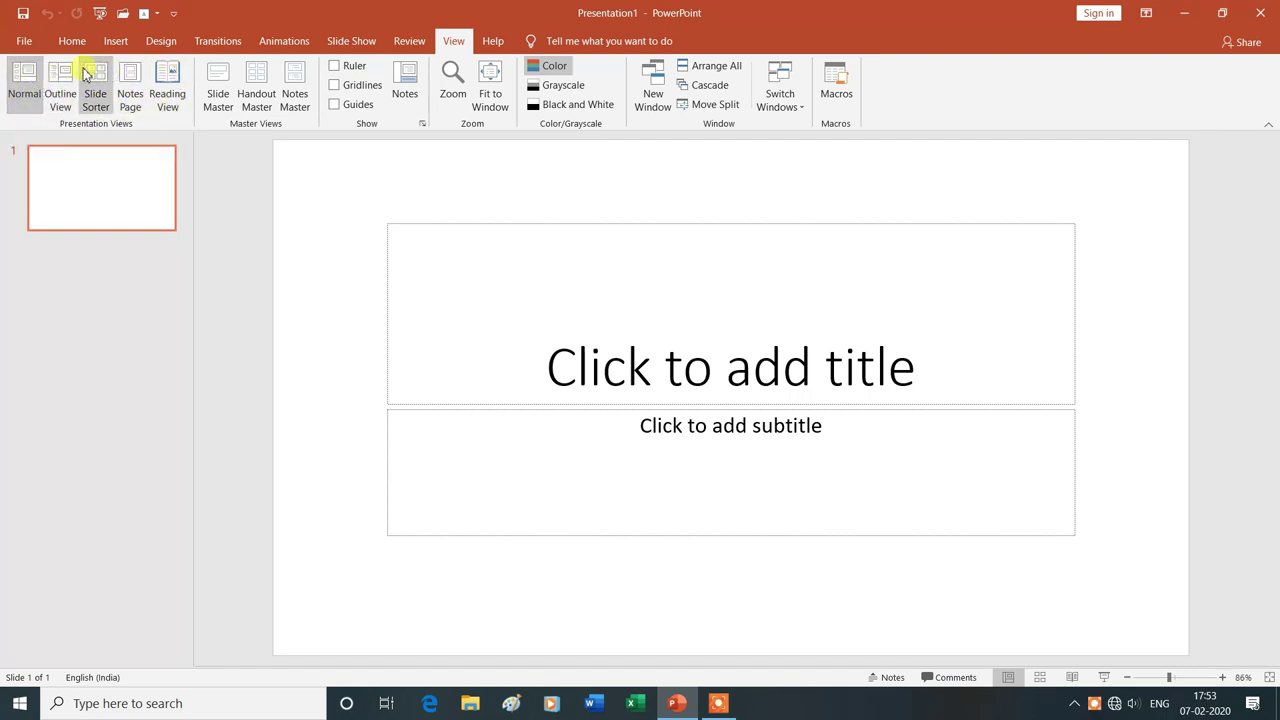
Open BROWSERS from the recent presentations and turn on the speaker notes area.
click(122, 14)
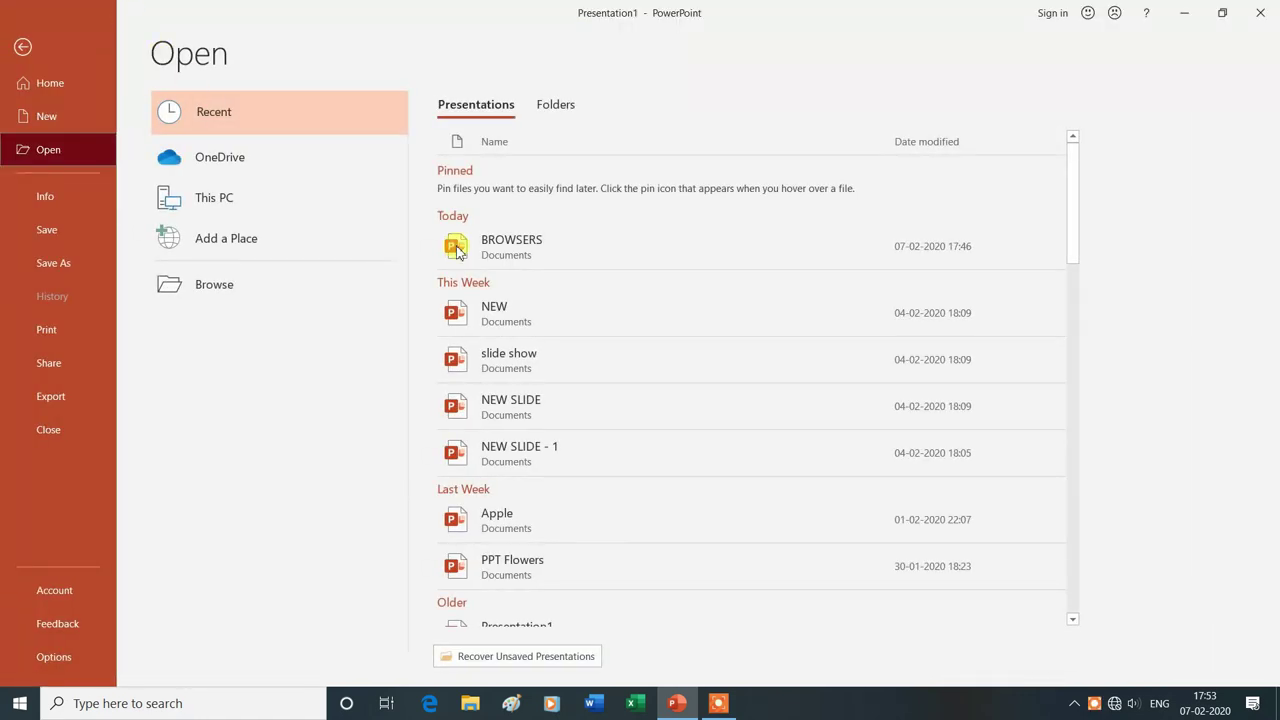
click(526, 246)
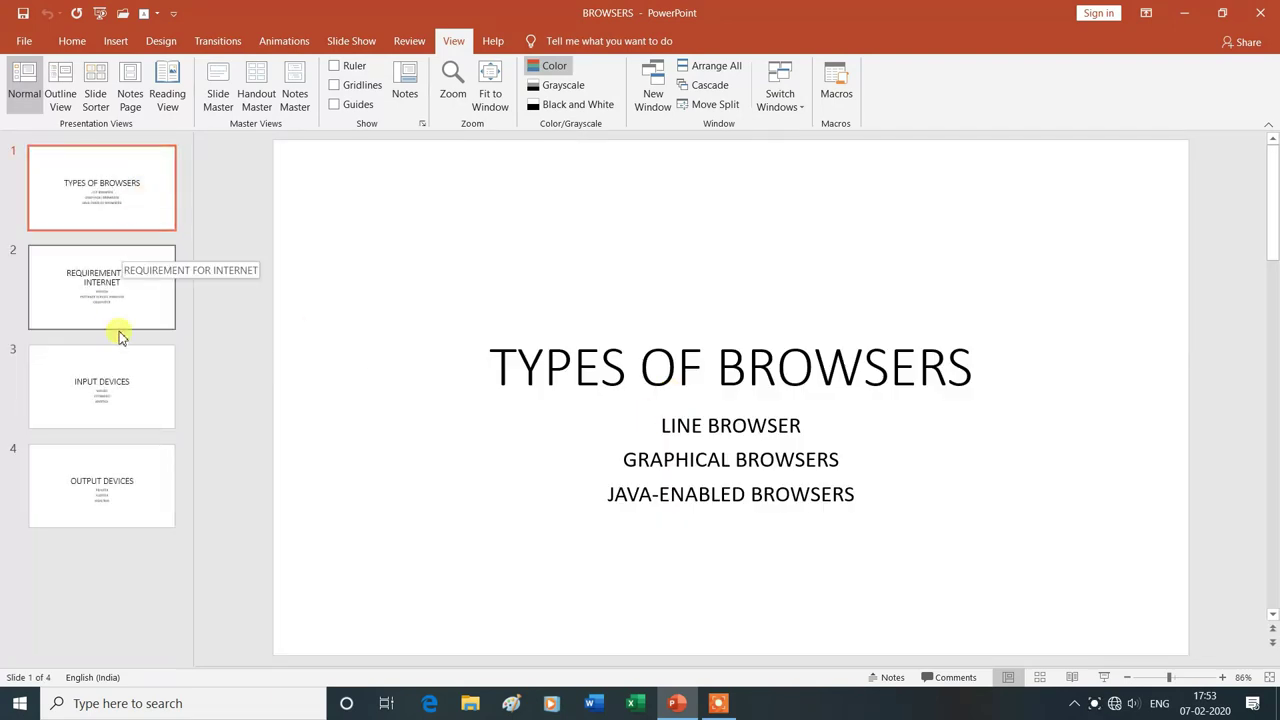
click(25, 95)
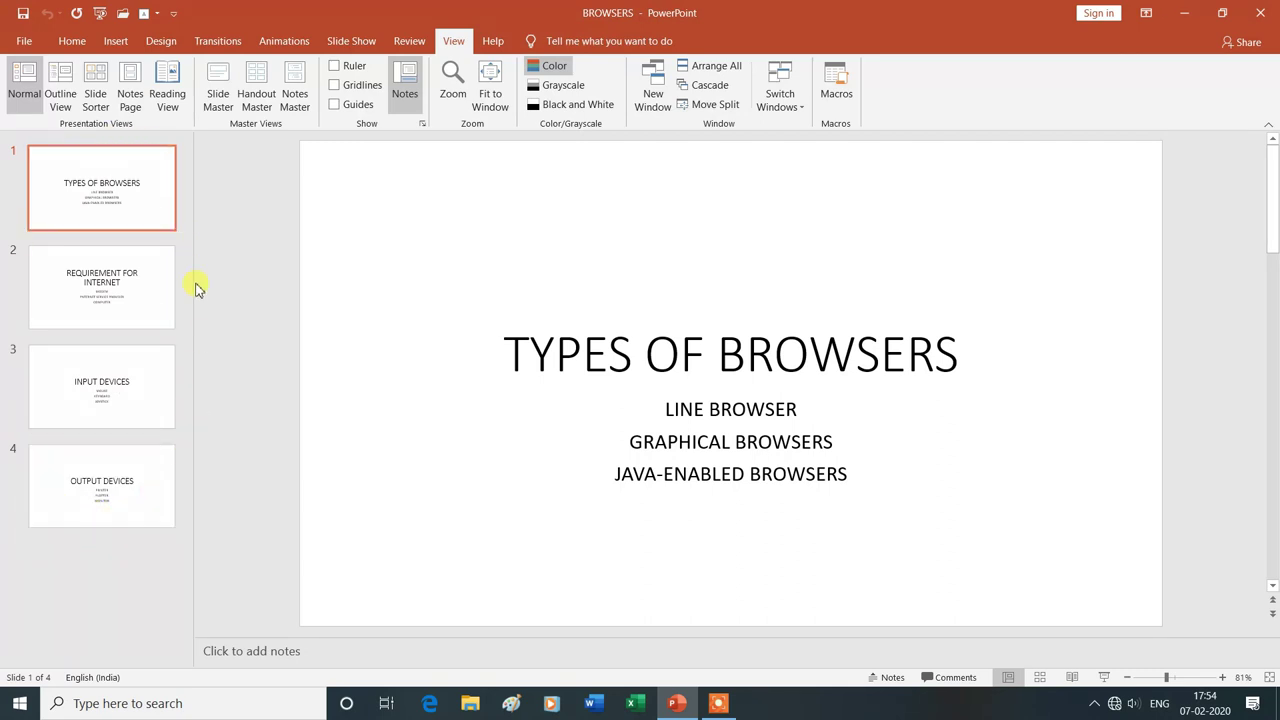
Switch BROWSERS to Outline View and select the TYPES OF BROWSERS title text.
click(61, 85)
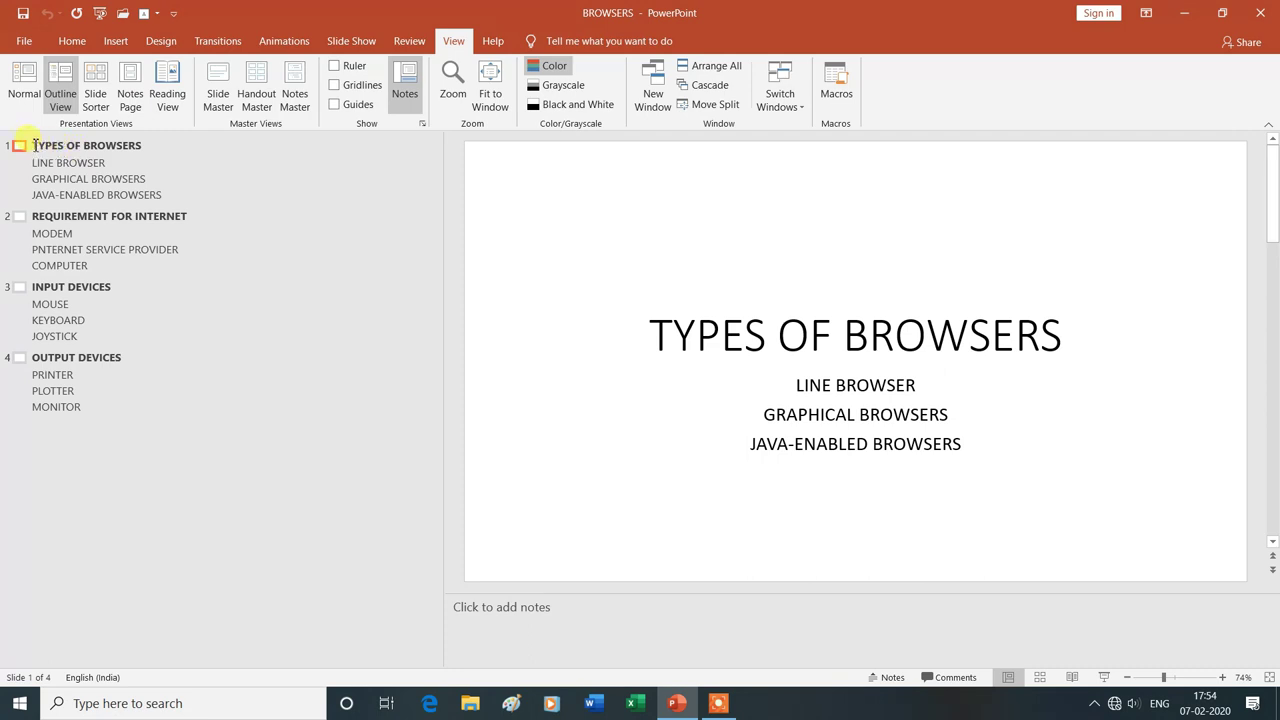
drag(32, 145, 137, 150)
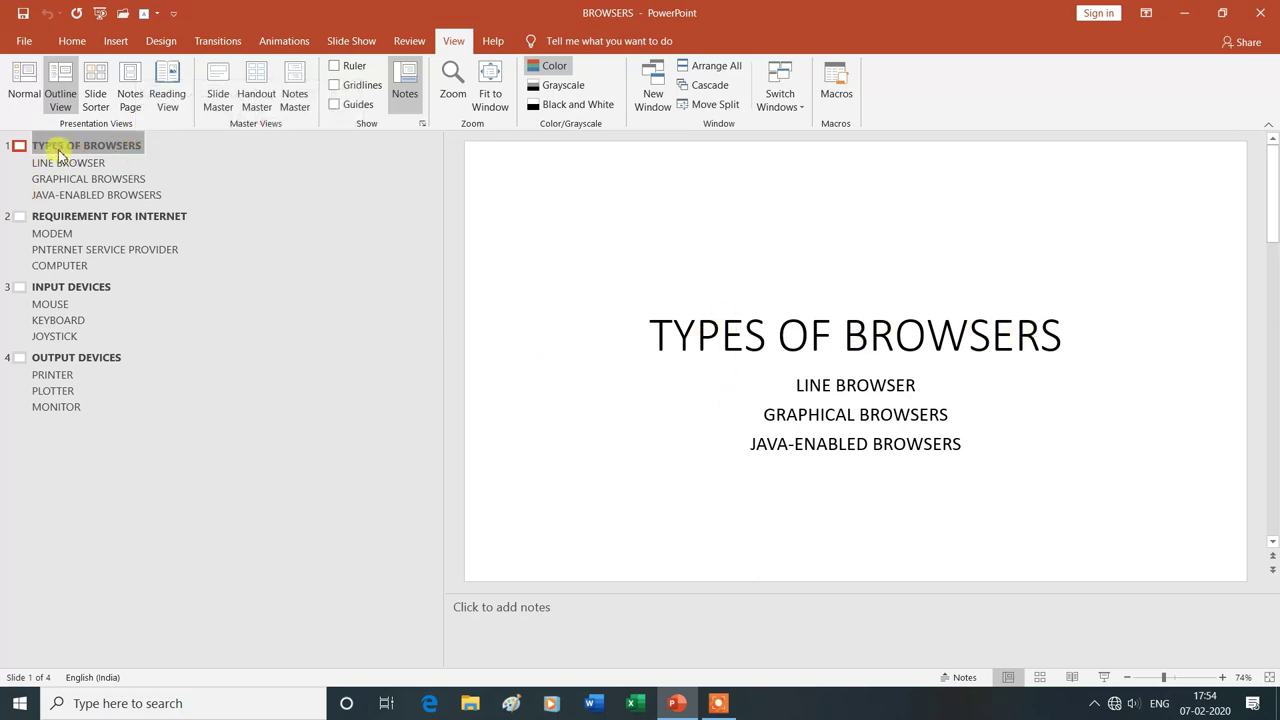
Make the TYPES OF BROWSERS title blue, bold, Algerian and underlined, then select LINE BROWSER.
click(71, 44)
click(433, 98)
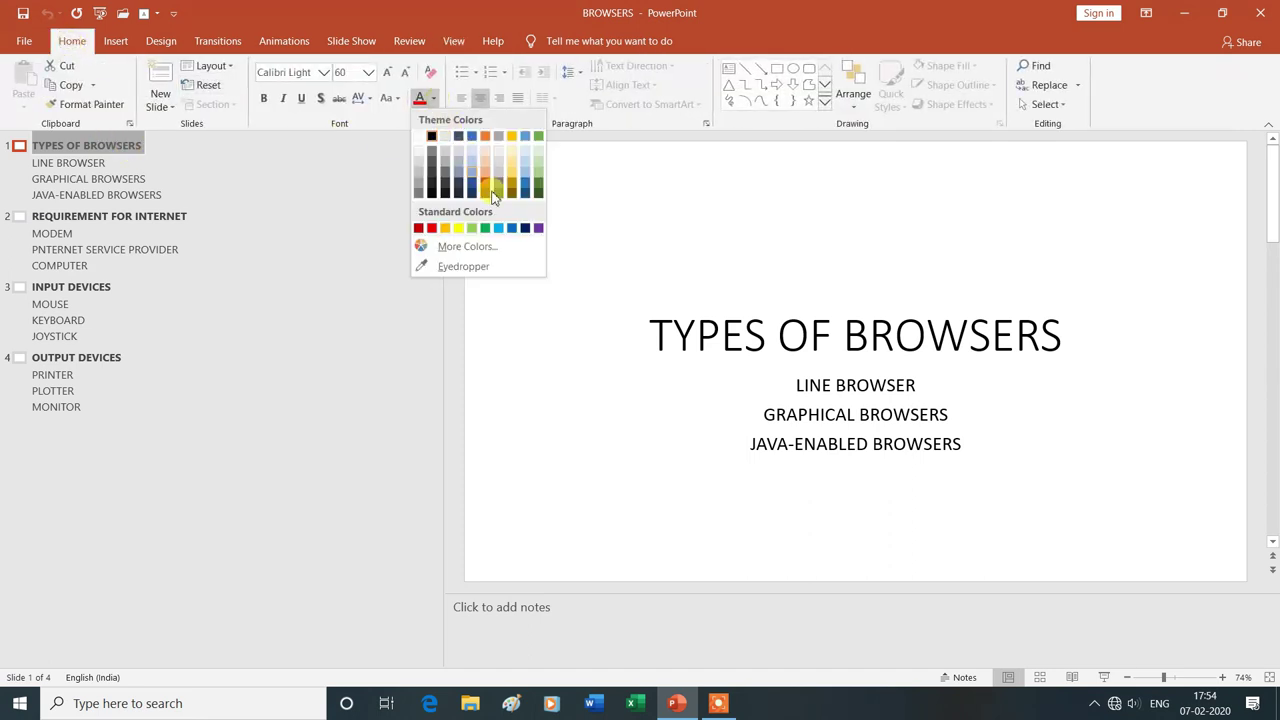
click(513, 229)
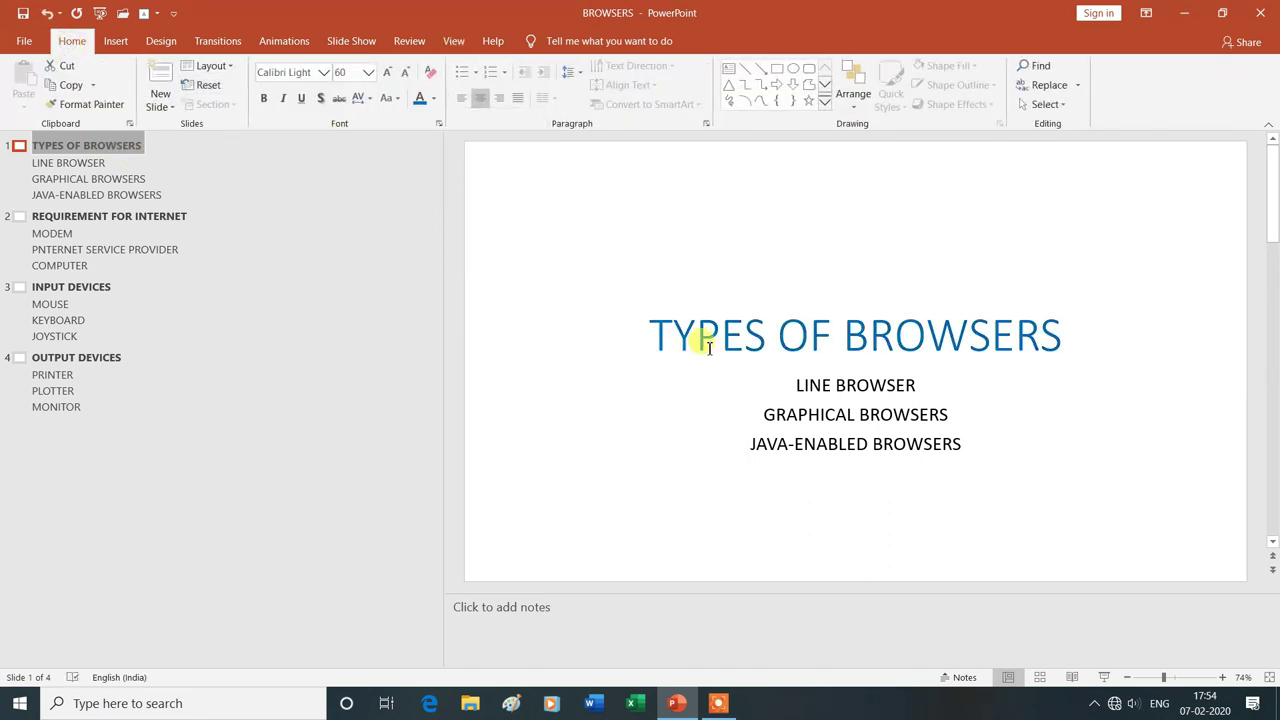
click(265, 102)
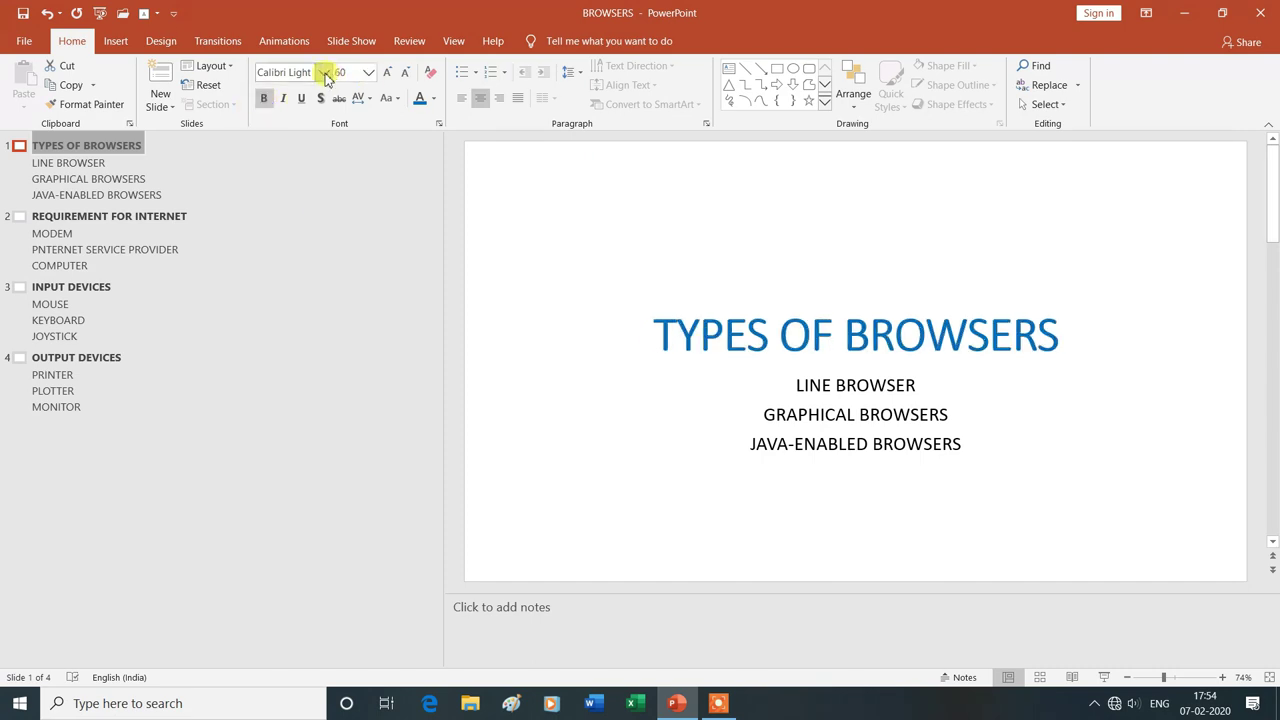
click(324, 74)
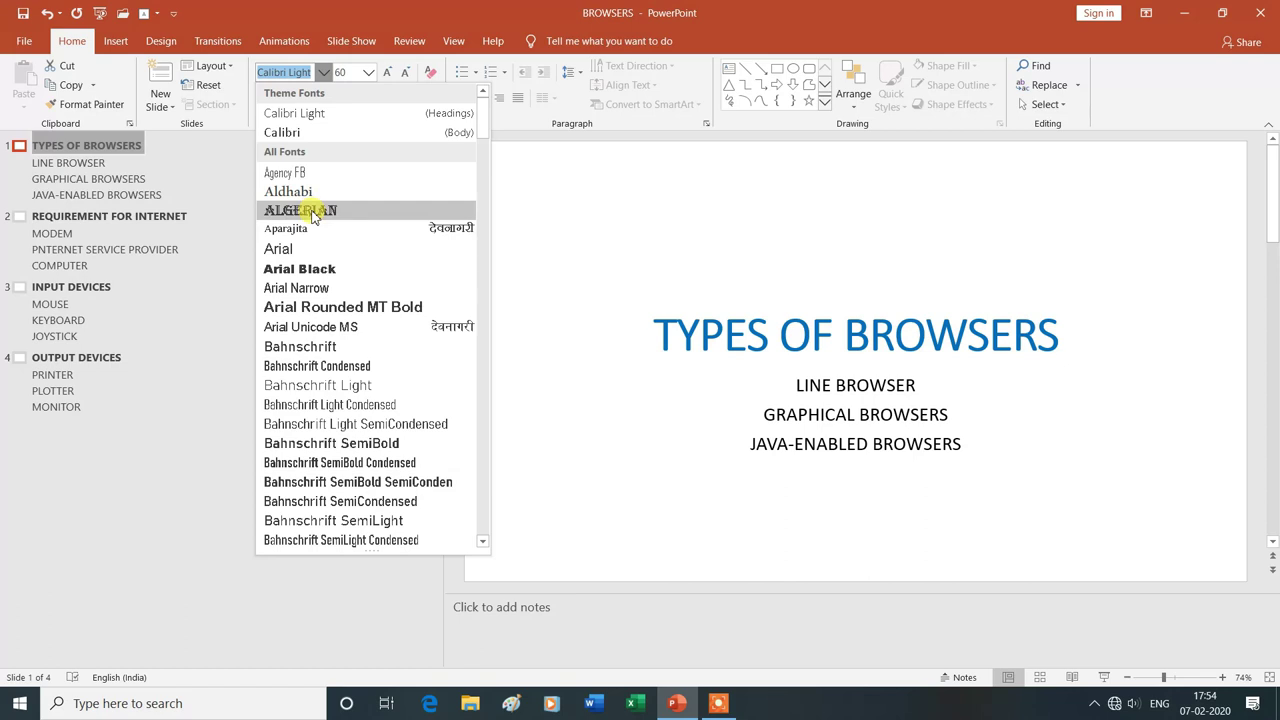
click(312, 212)
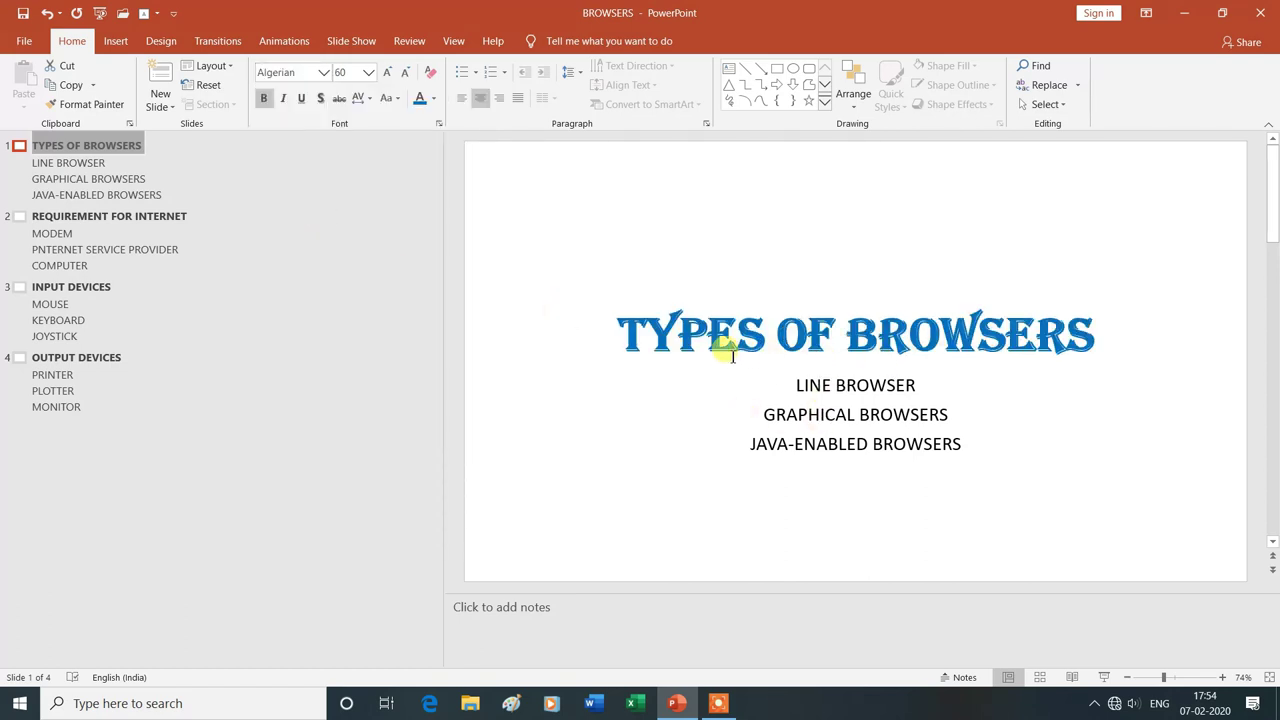
click(300, 98)
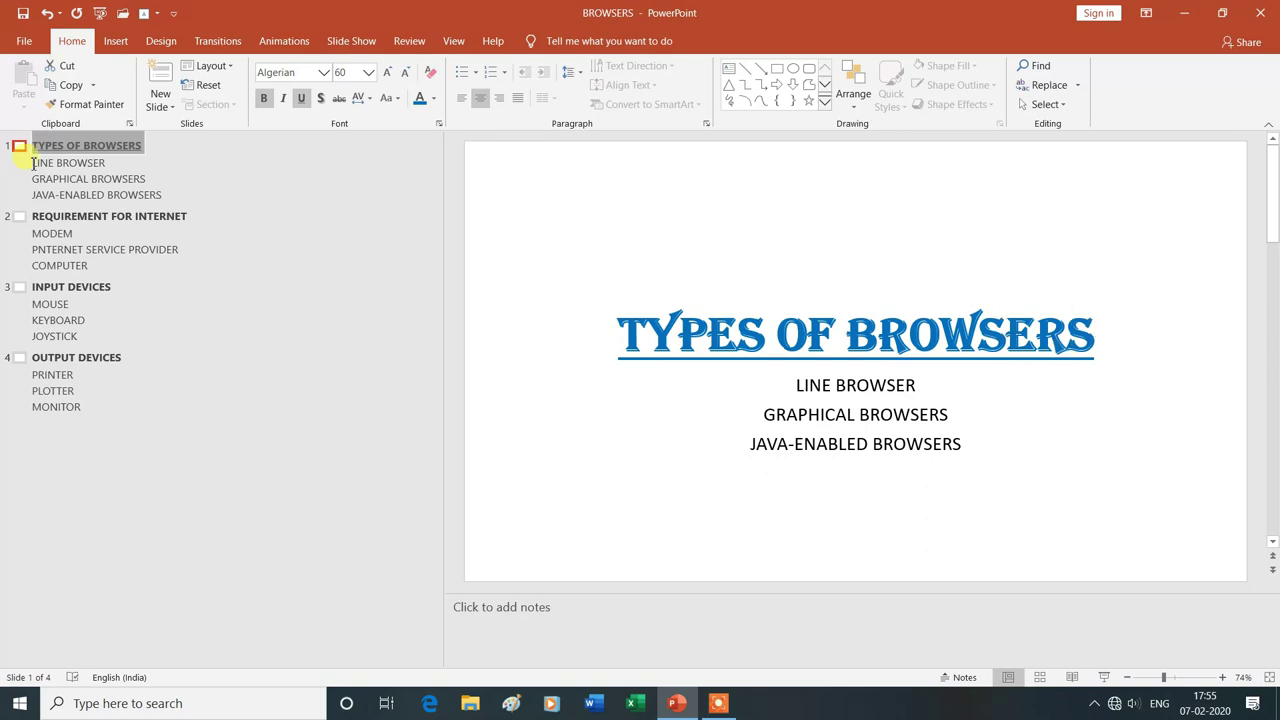
drag(33, 163, 100, 163)
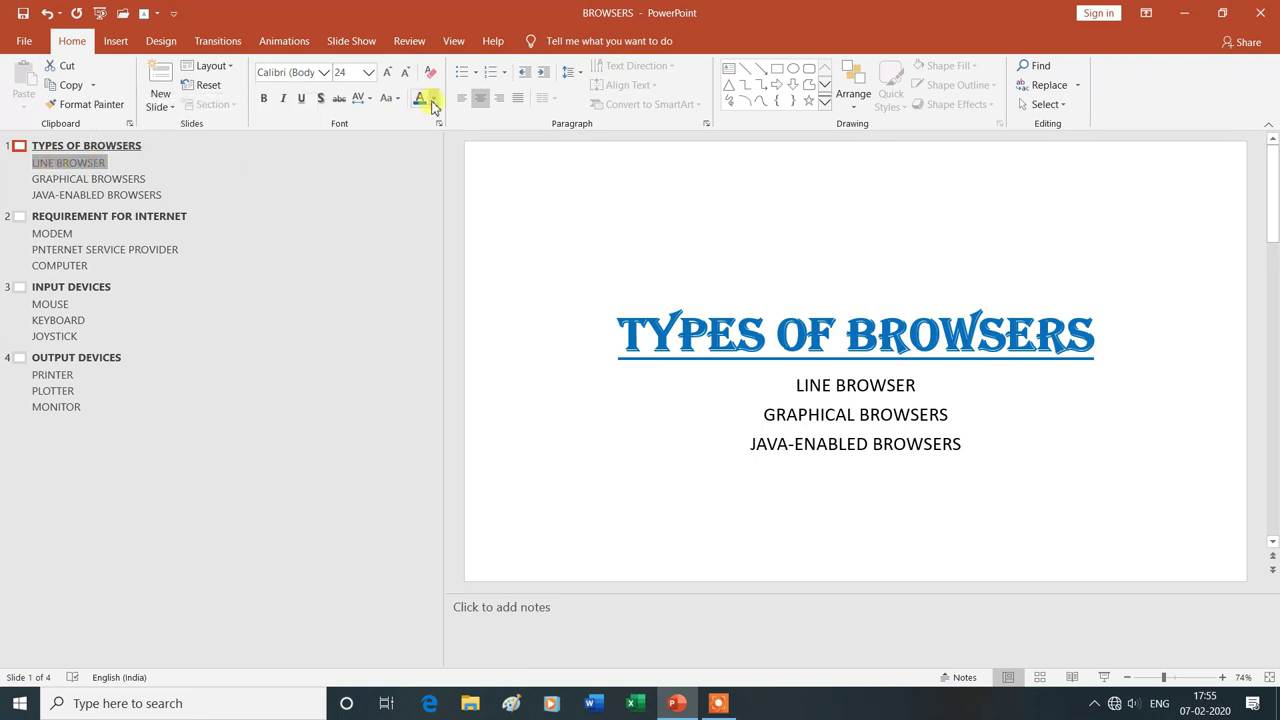
Format the LINE BROWSER point in green, 36-point Arial Black.
click(434, 100)
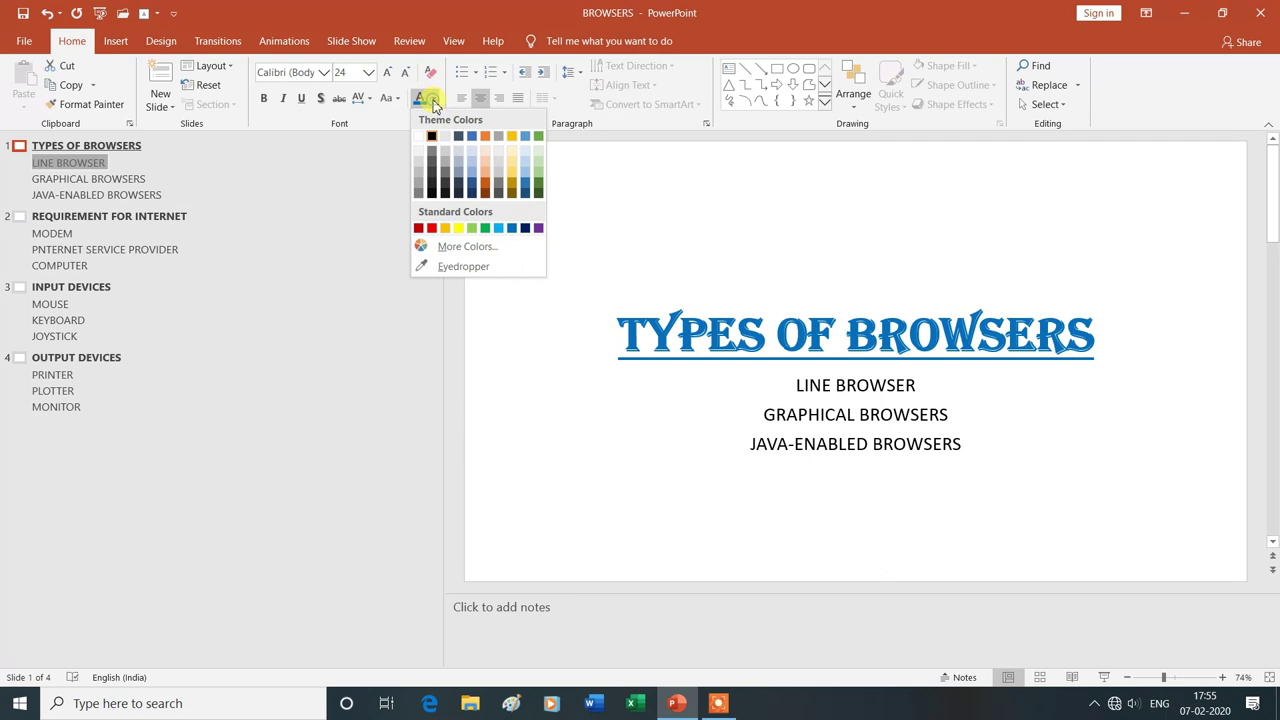
click(485, 229)
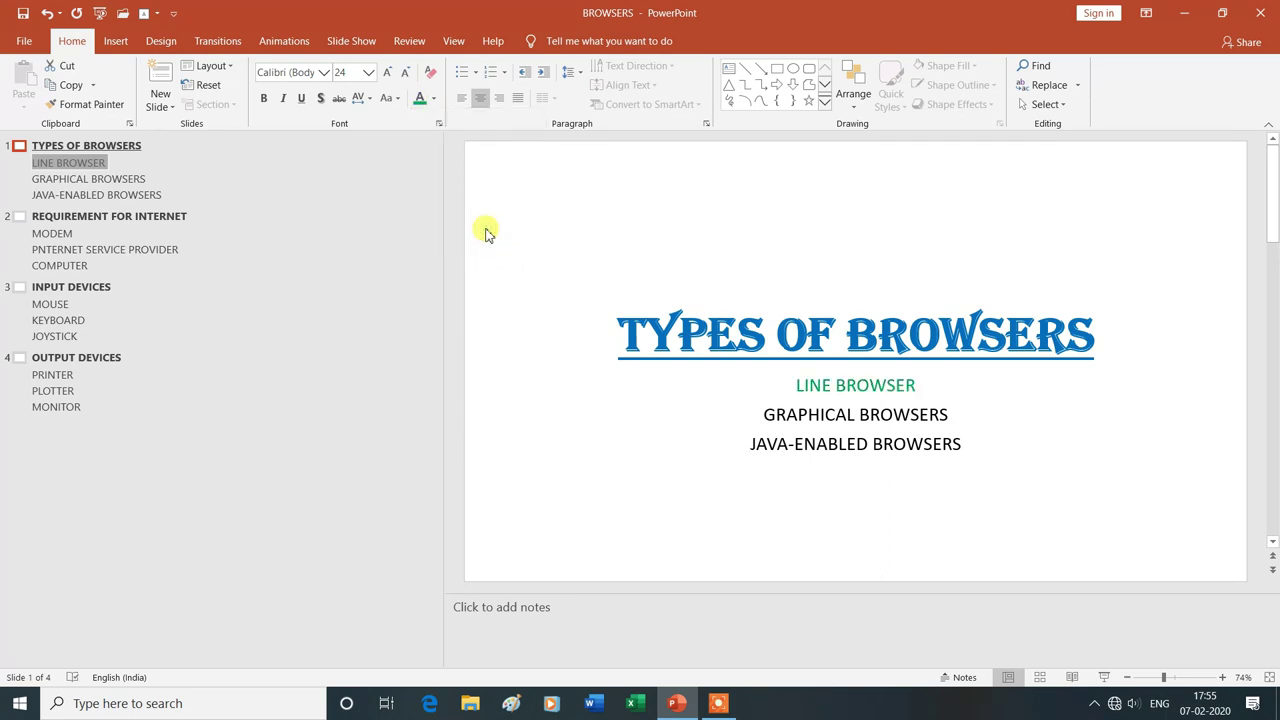
click(368, 72)
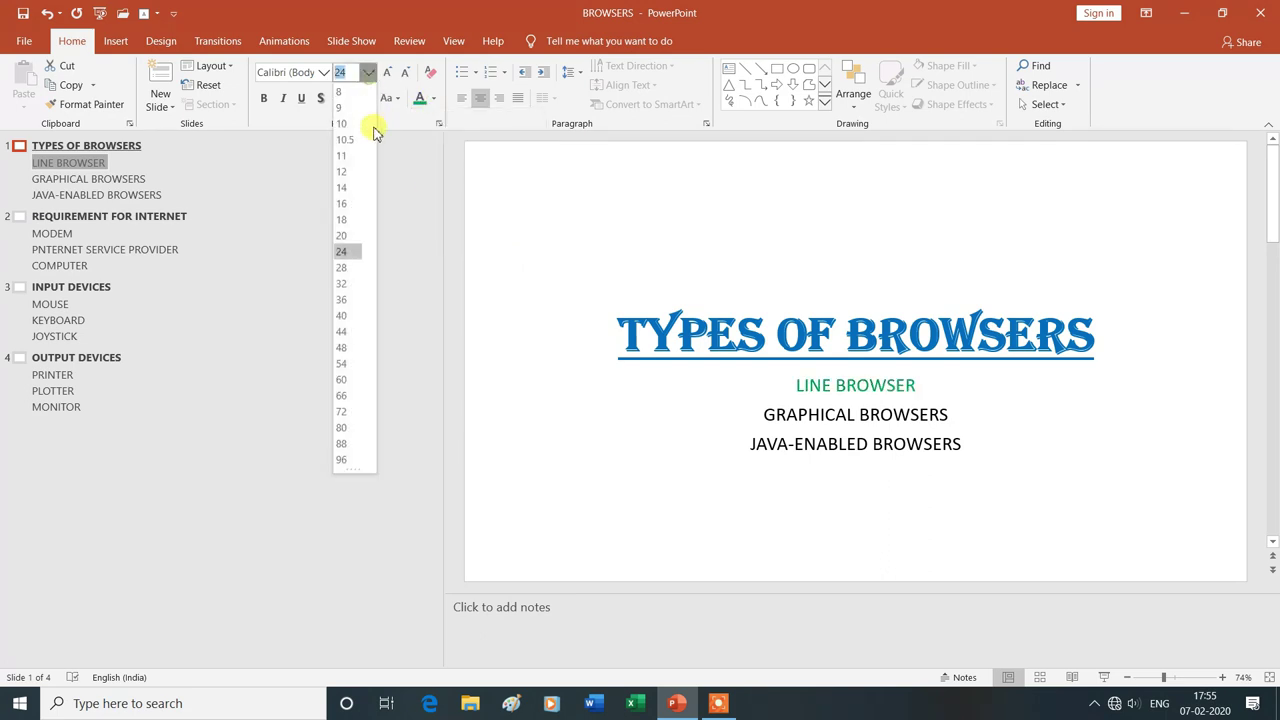
click(348, 299)
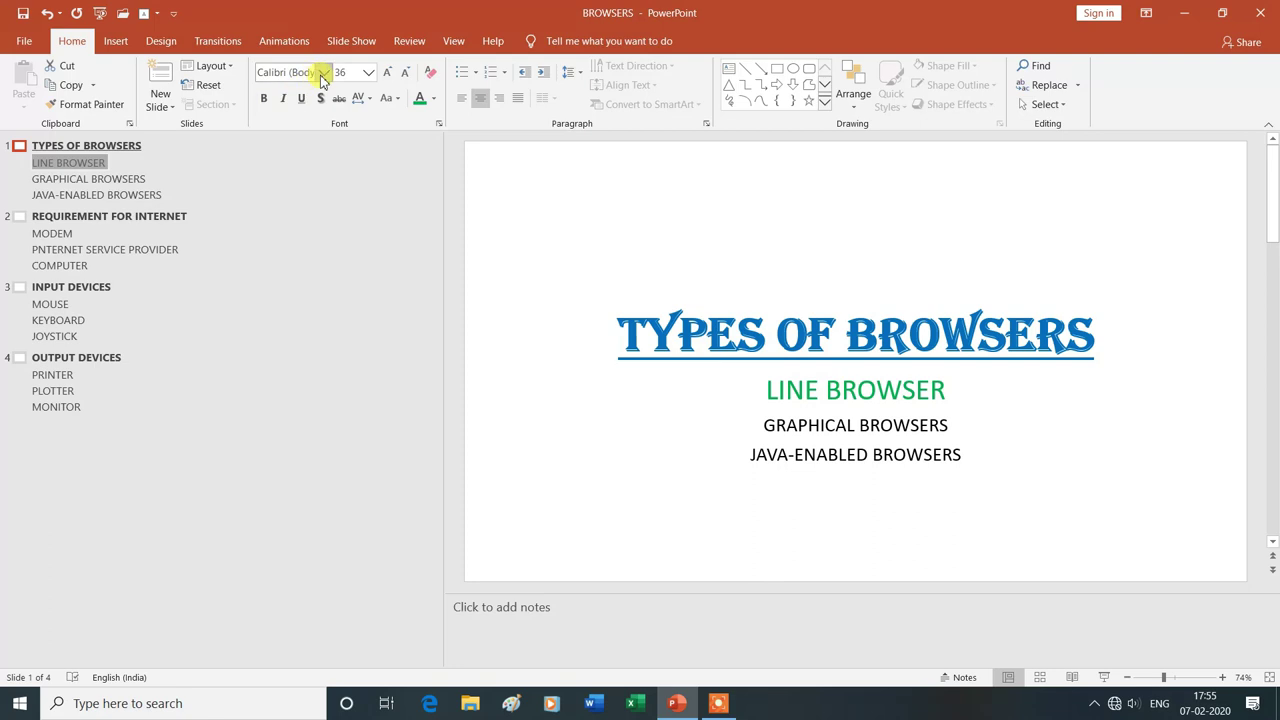
click(323, 73)
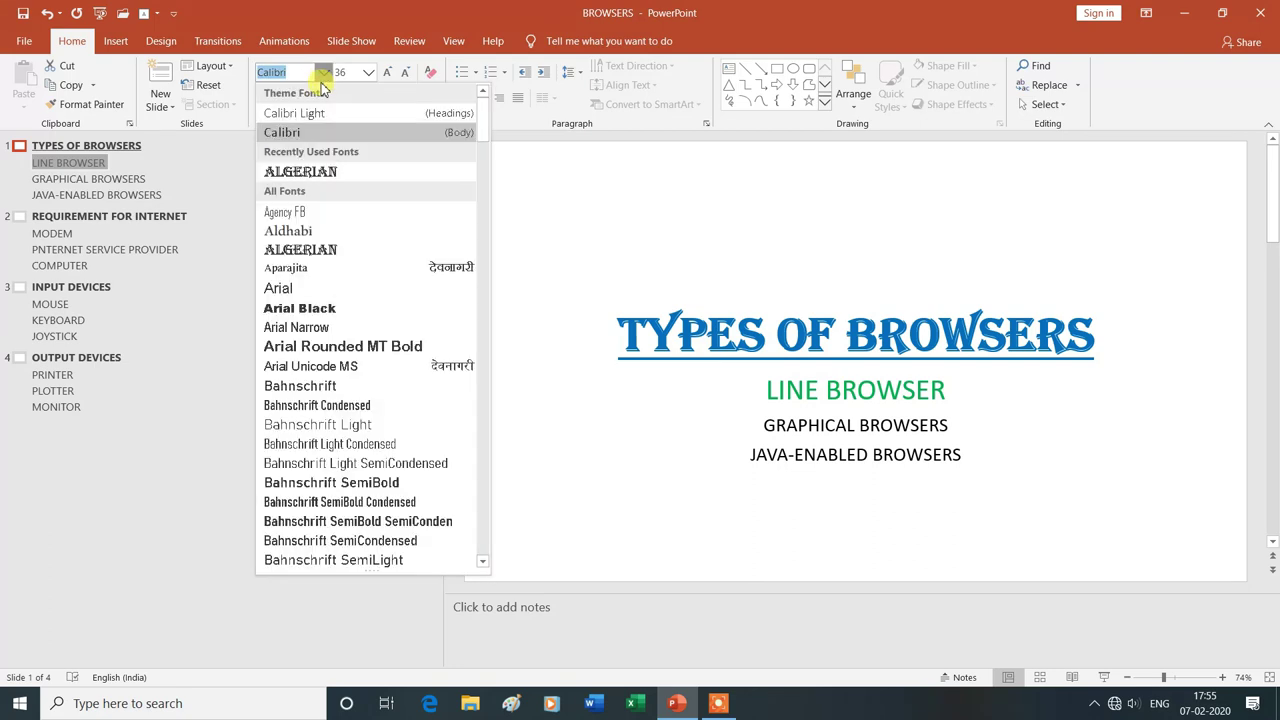
click(318, 310)
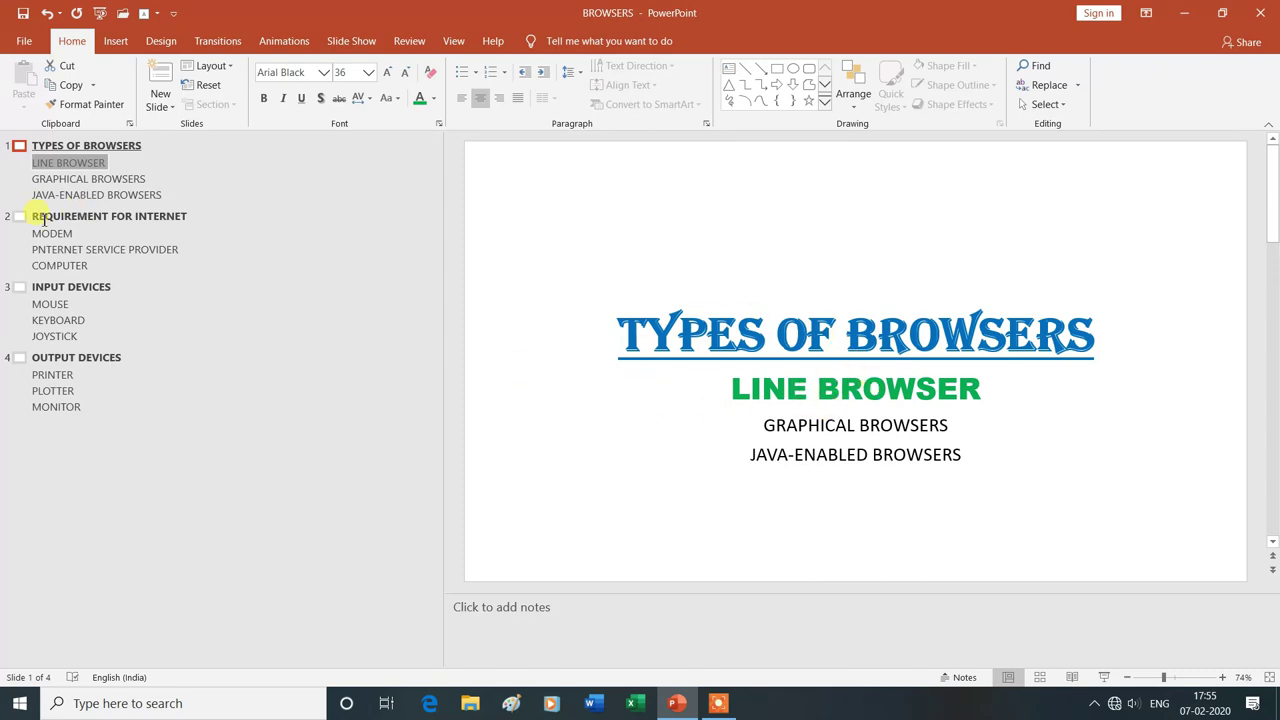
Color the REQUIREMENT FOR INTERNET title dark blue and underline it.
click(88, 220)
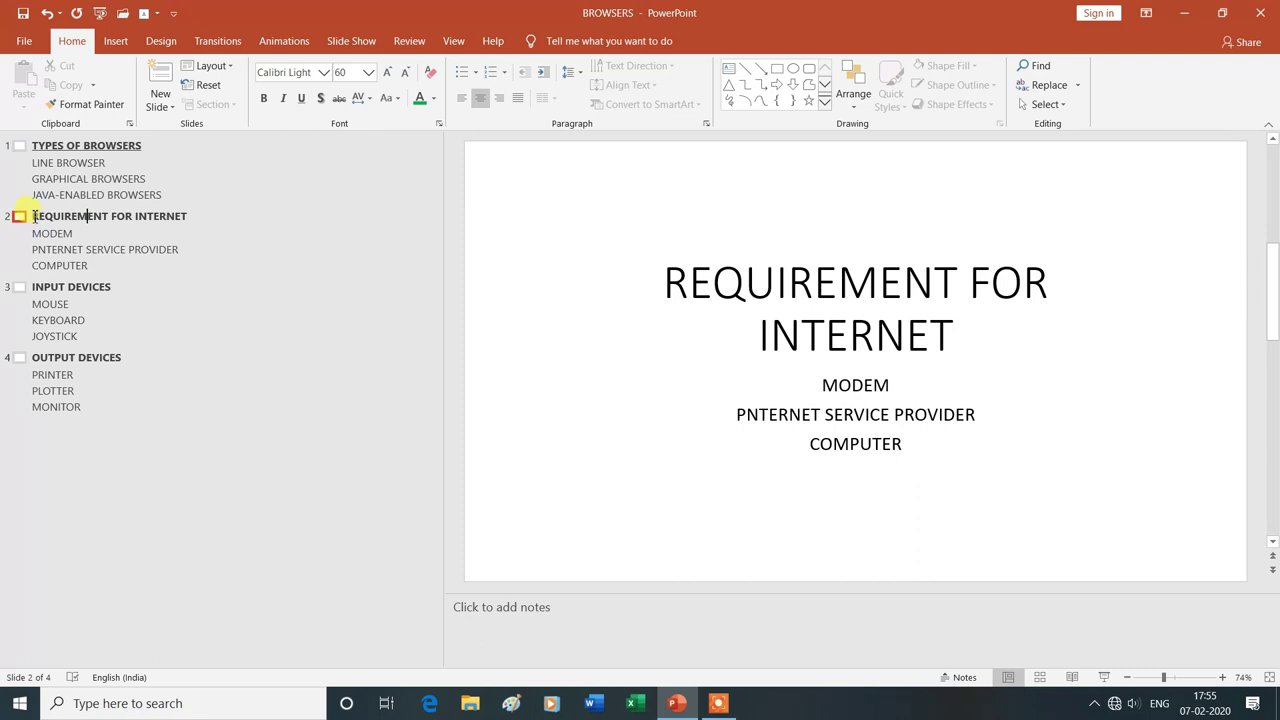
mouse_move(34, 216)
mouse_down()
mouse_move(225, 228)
mouse_move(165, 222)
mouse_move(187, 217)
mouse_up()
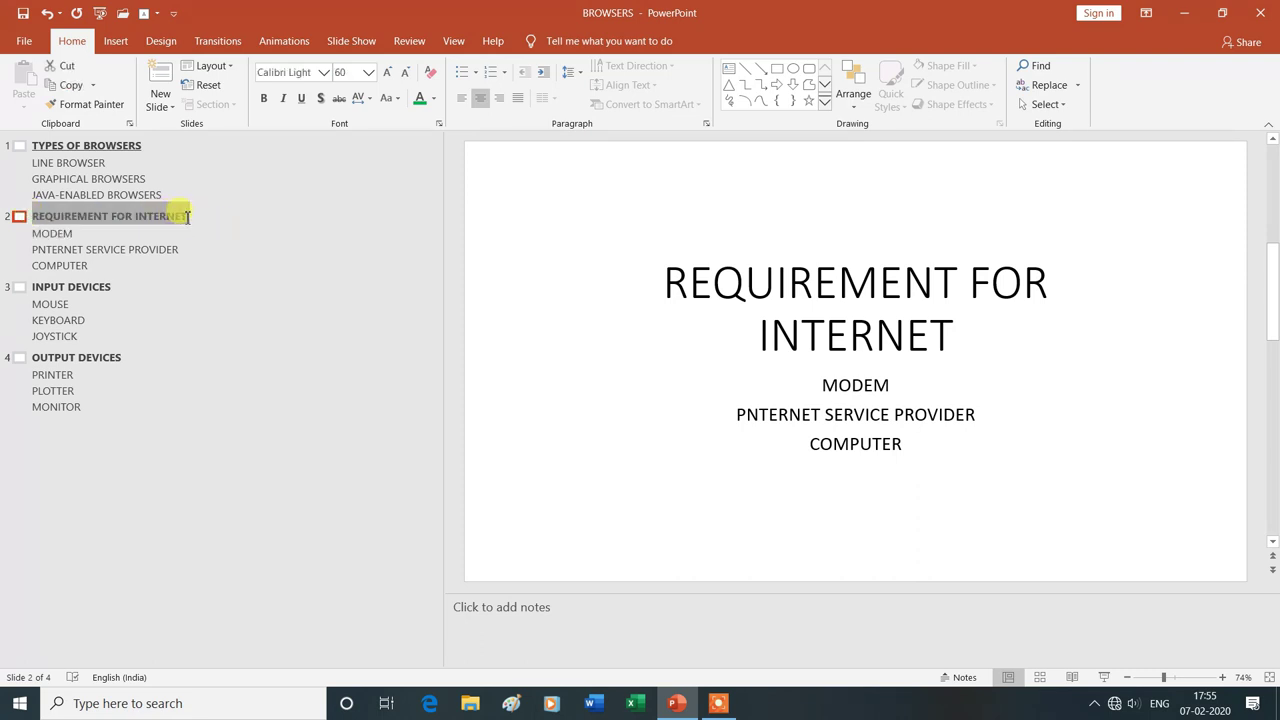
click(433, 98)
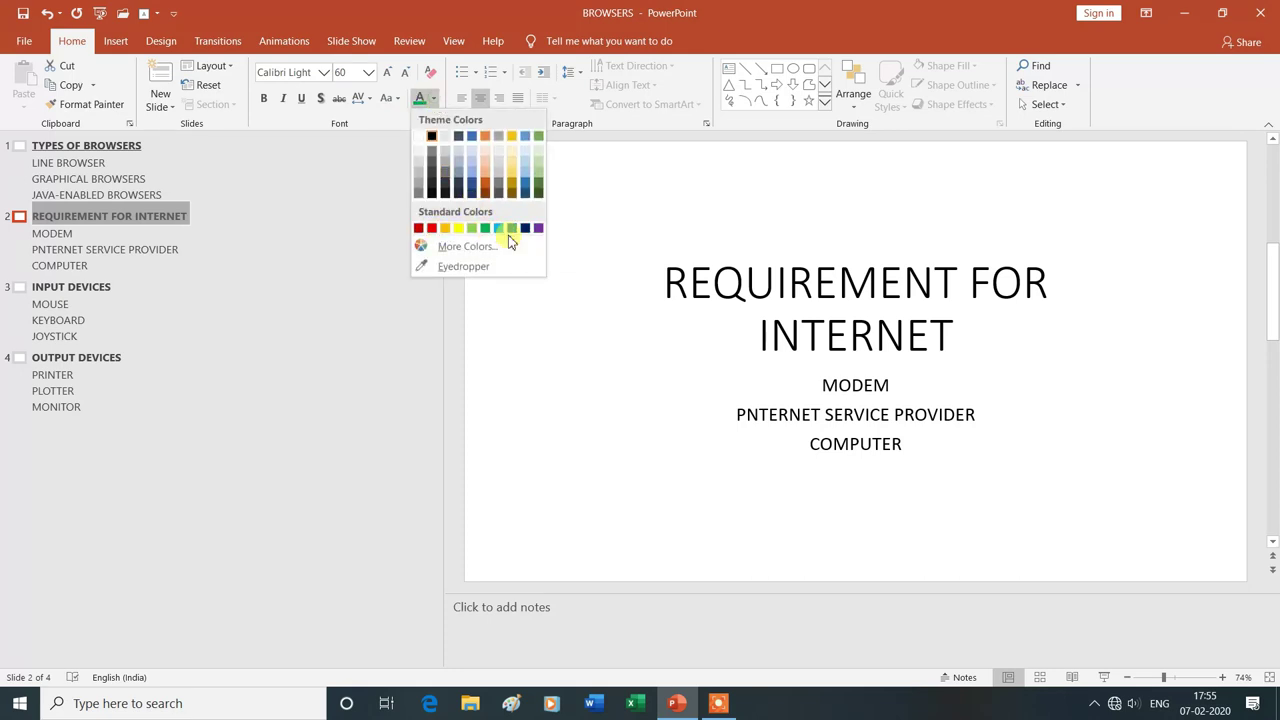
click(526, 229)
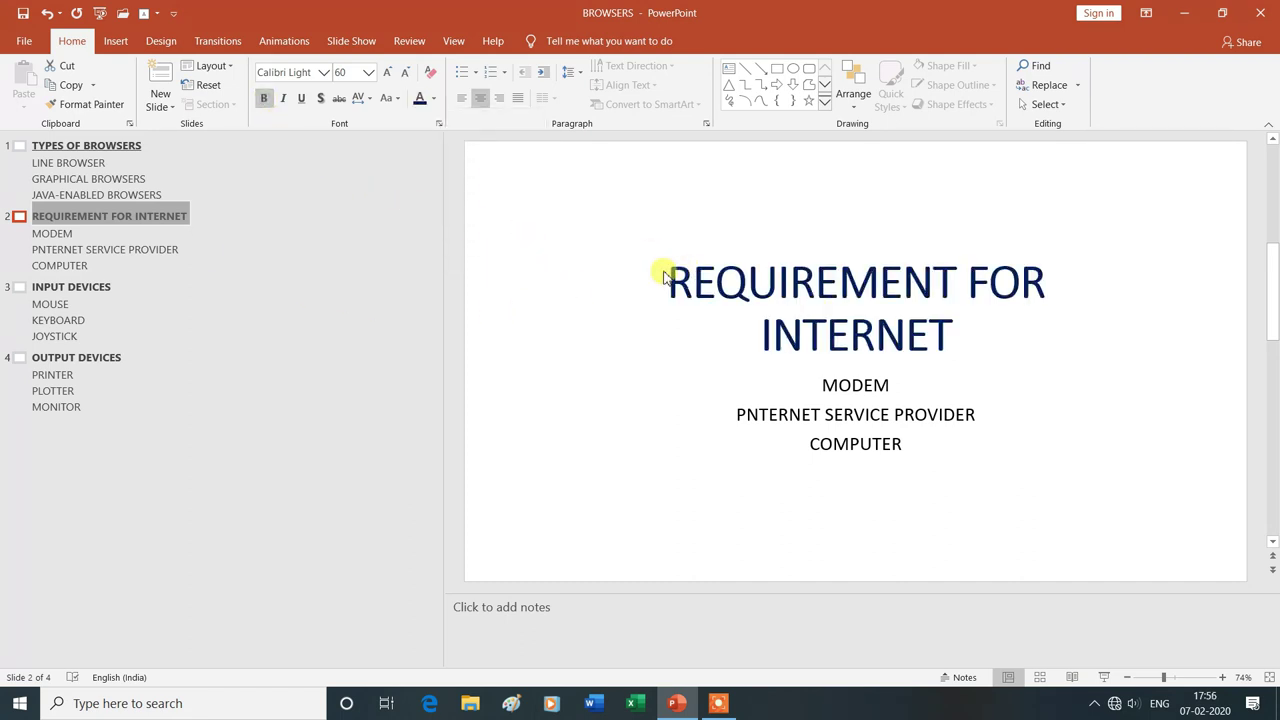
click(302, 100)
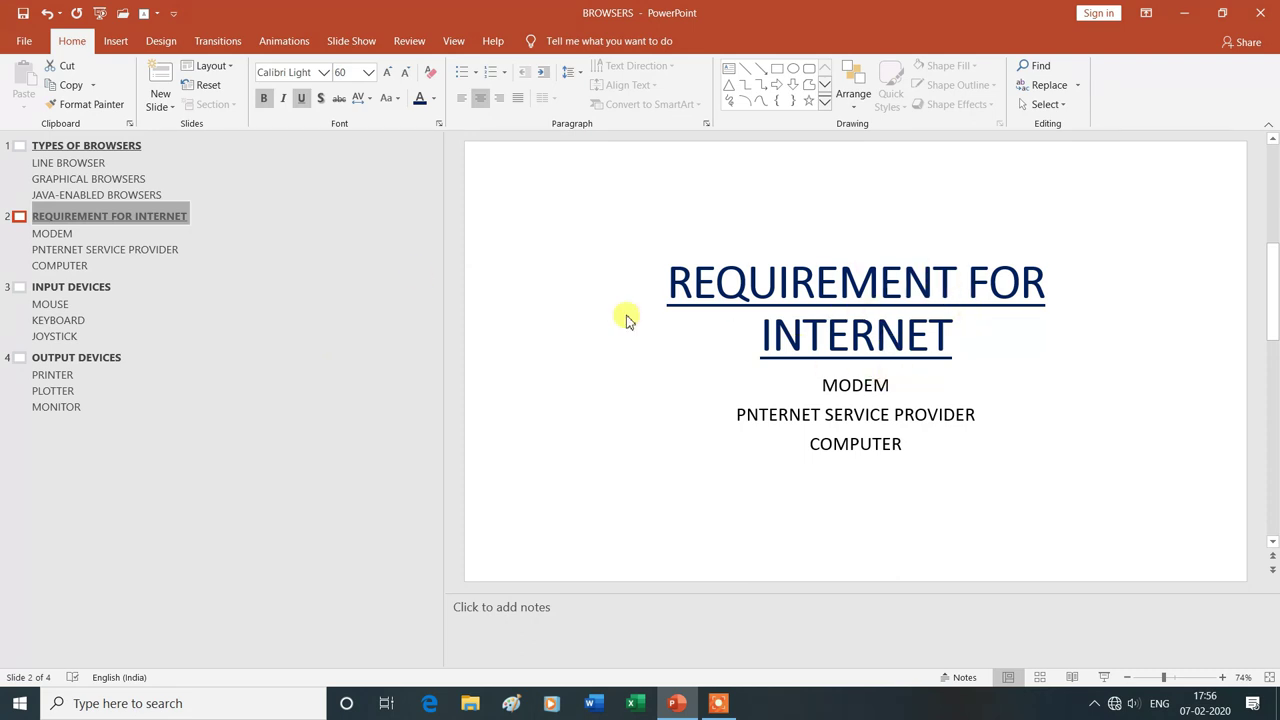
Undo the underline and bold with Ctrl+Z, then jump to the outline's end.
key(ctrl+z)
key(ctrl+z)
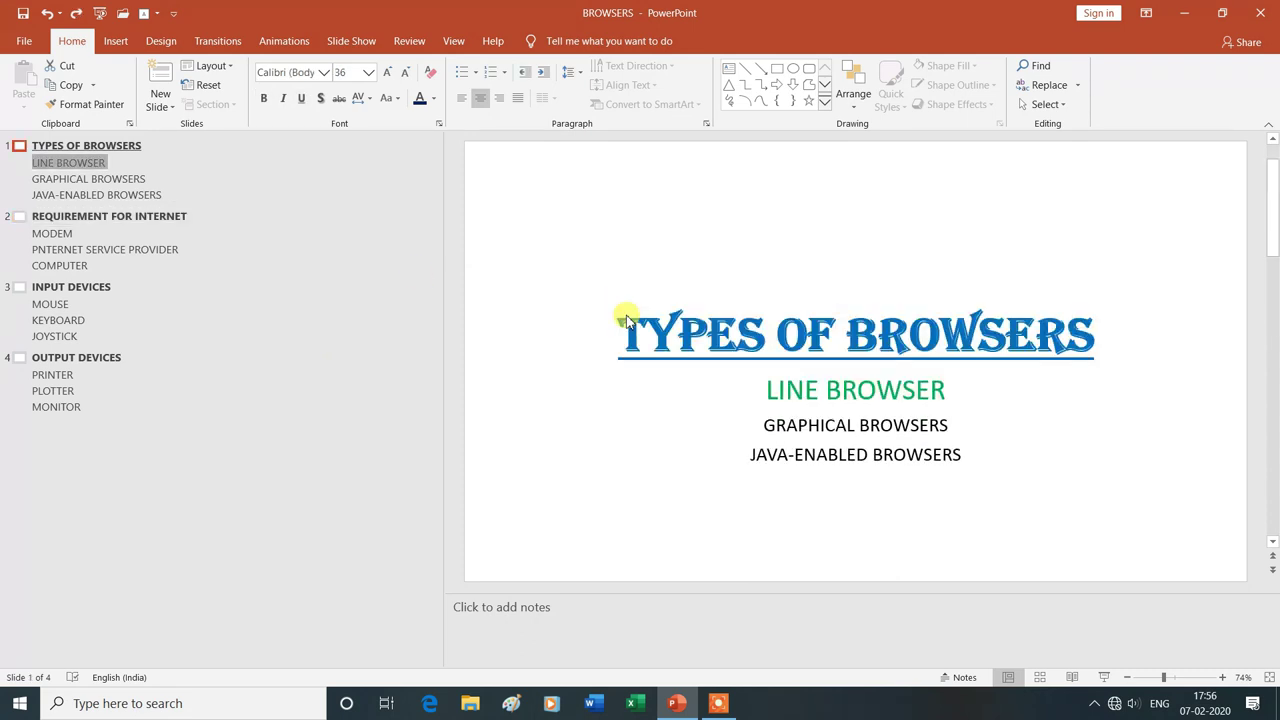
key(ctrl+z)
key(ctrl+z)
key(ctrl+z)
key(ctrl+z)
key(ctrl+z)
click(453, 41)
key(ctrl+End)
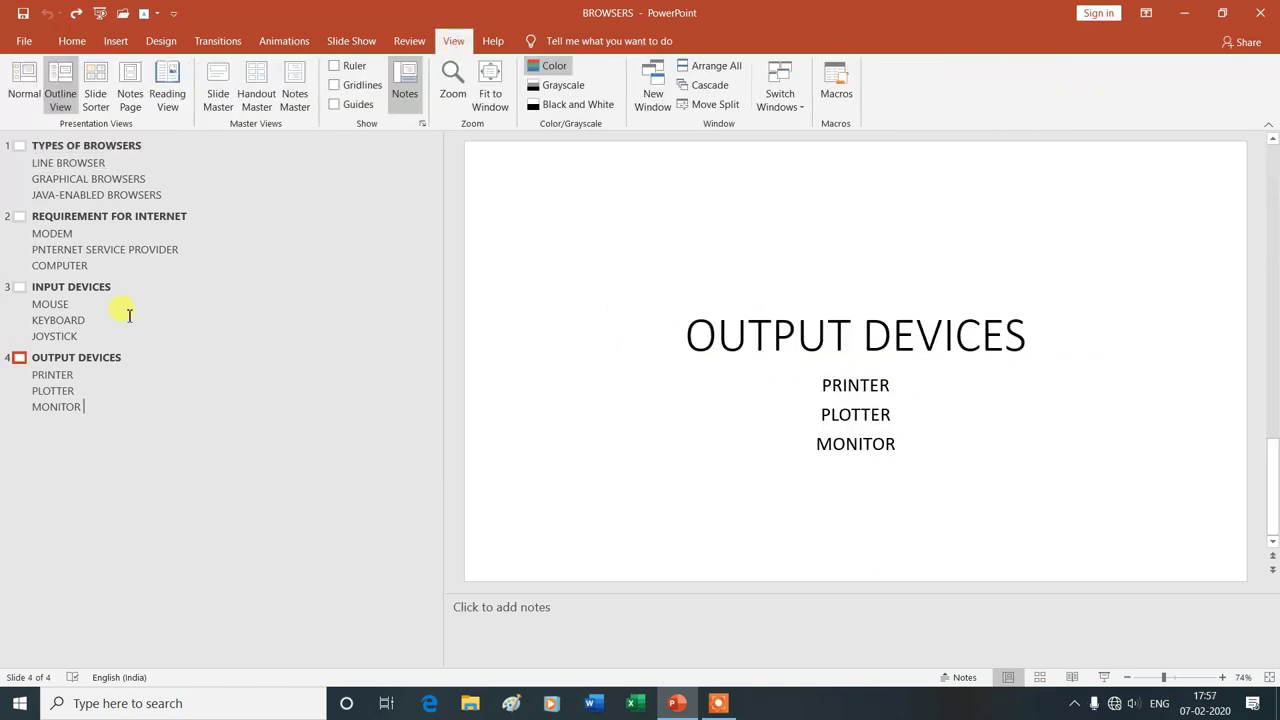
Return to Normal view, then show the deck in Slide Sorter view.
click(25, 85)
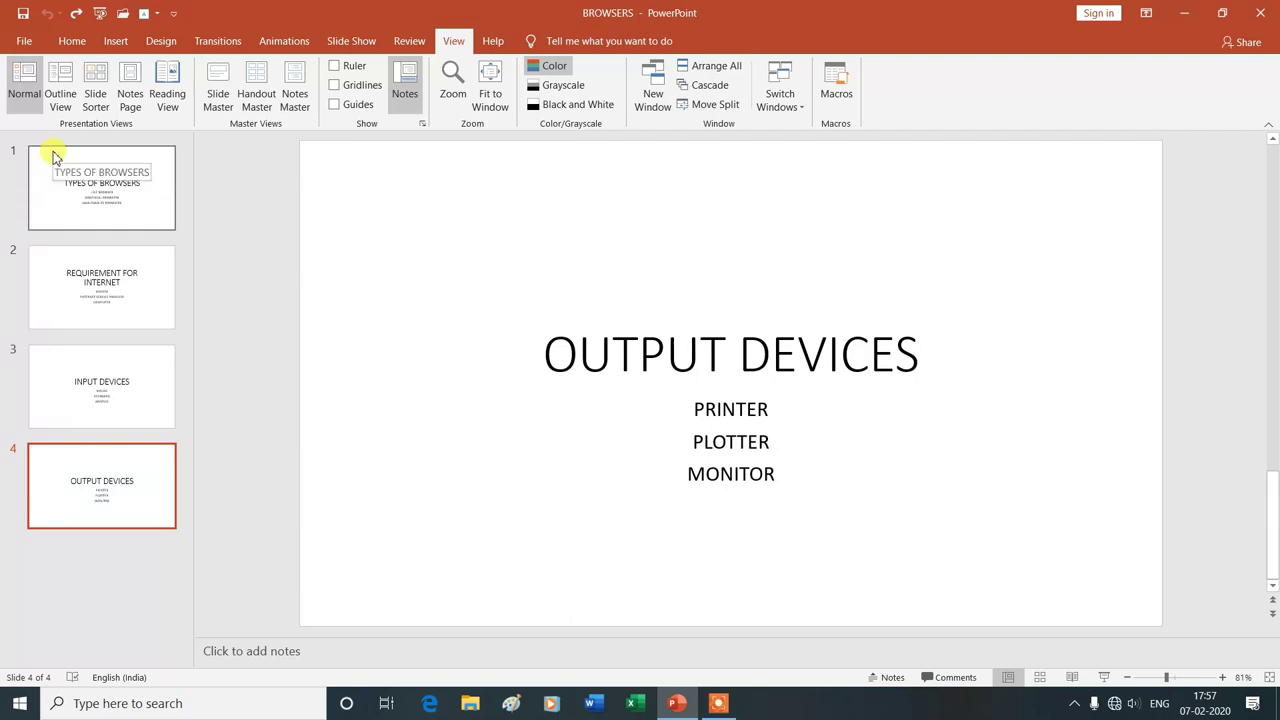
click(98, 82)
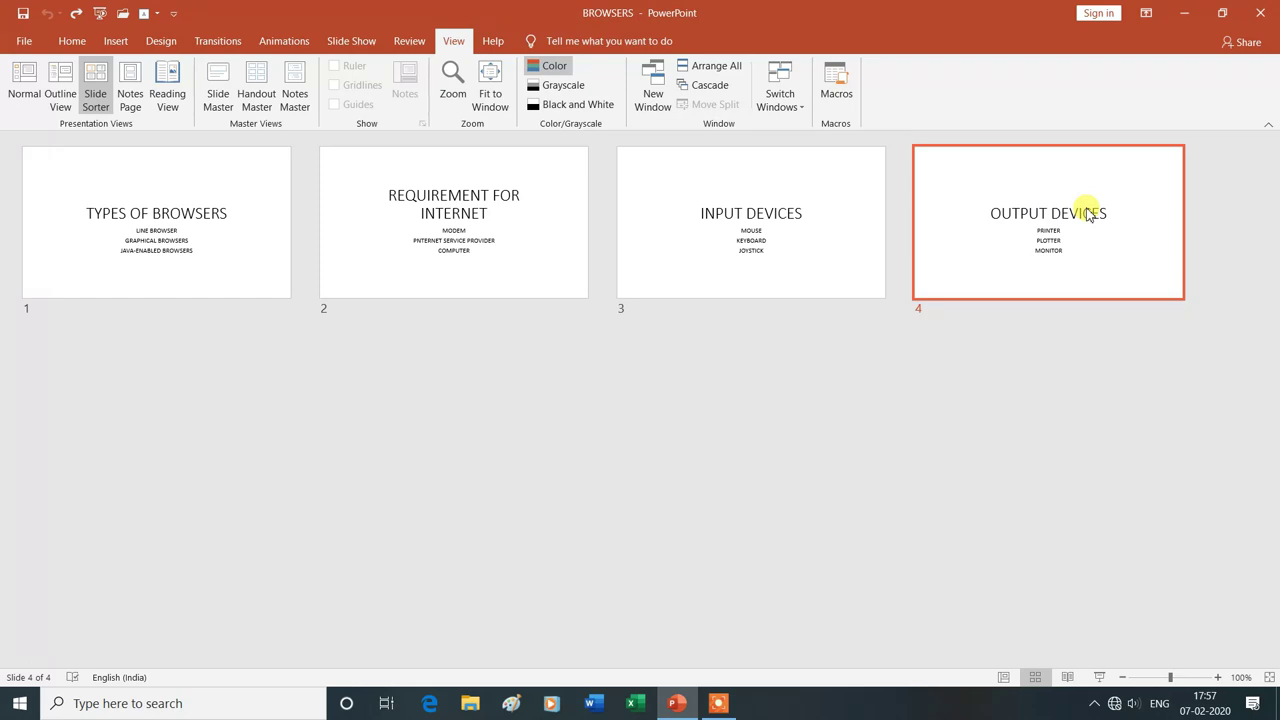
Select the TYPES OF BROWSERS slide and start dragging it out of first place.
click(104, 226)
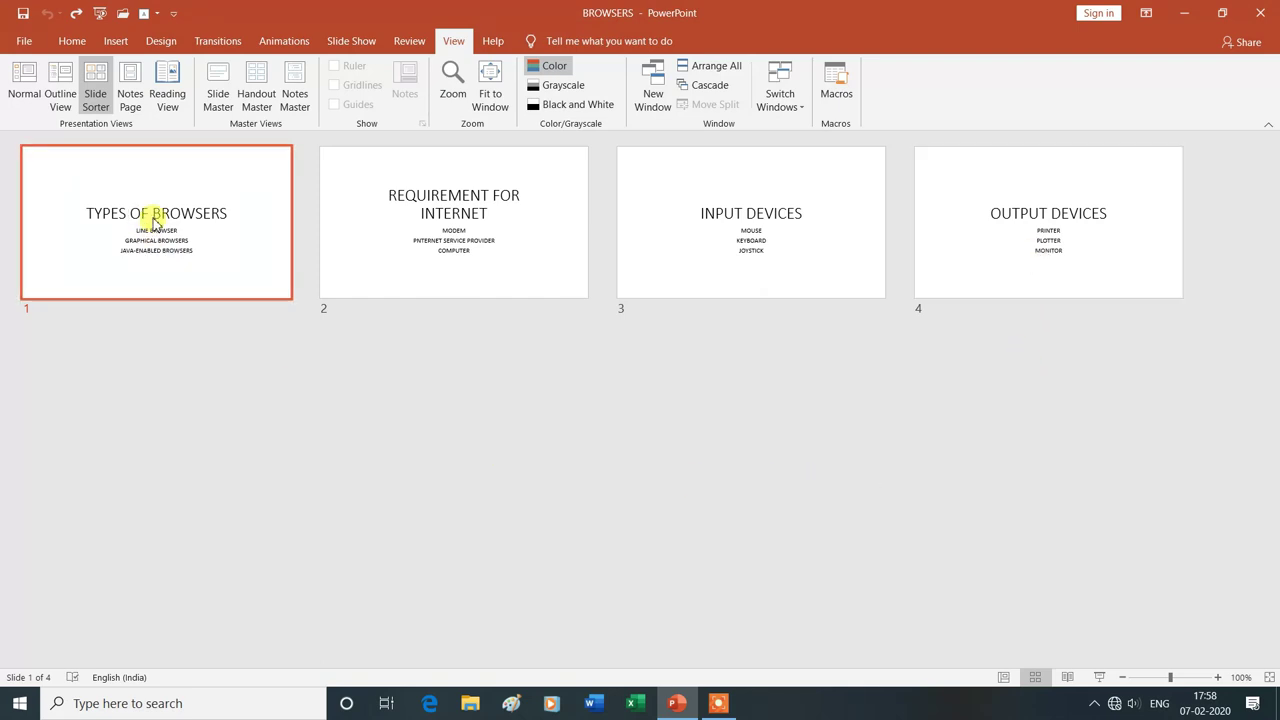
drag(155, 222, 832, 412)
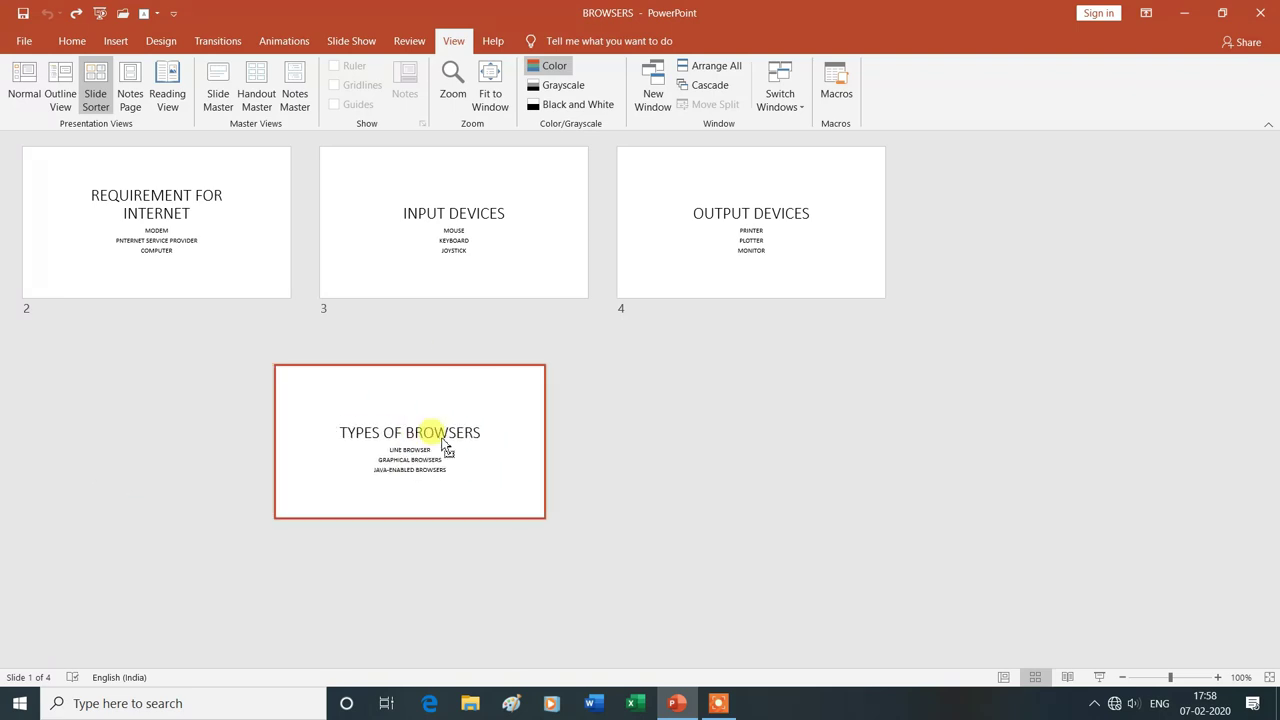
Drop TYPES OF BROWSERS as the last slide and return to Normal view.
drag(832, 412, 1025, 247)
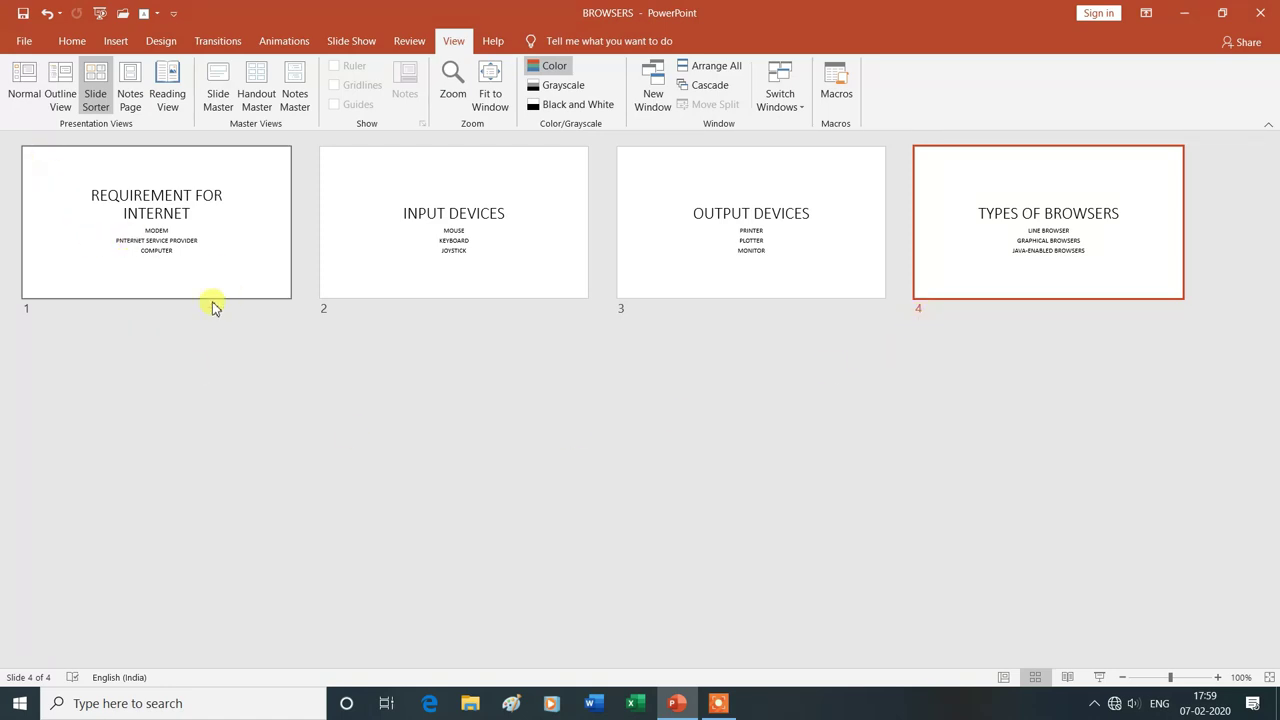
click(24, 88)
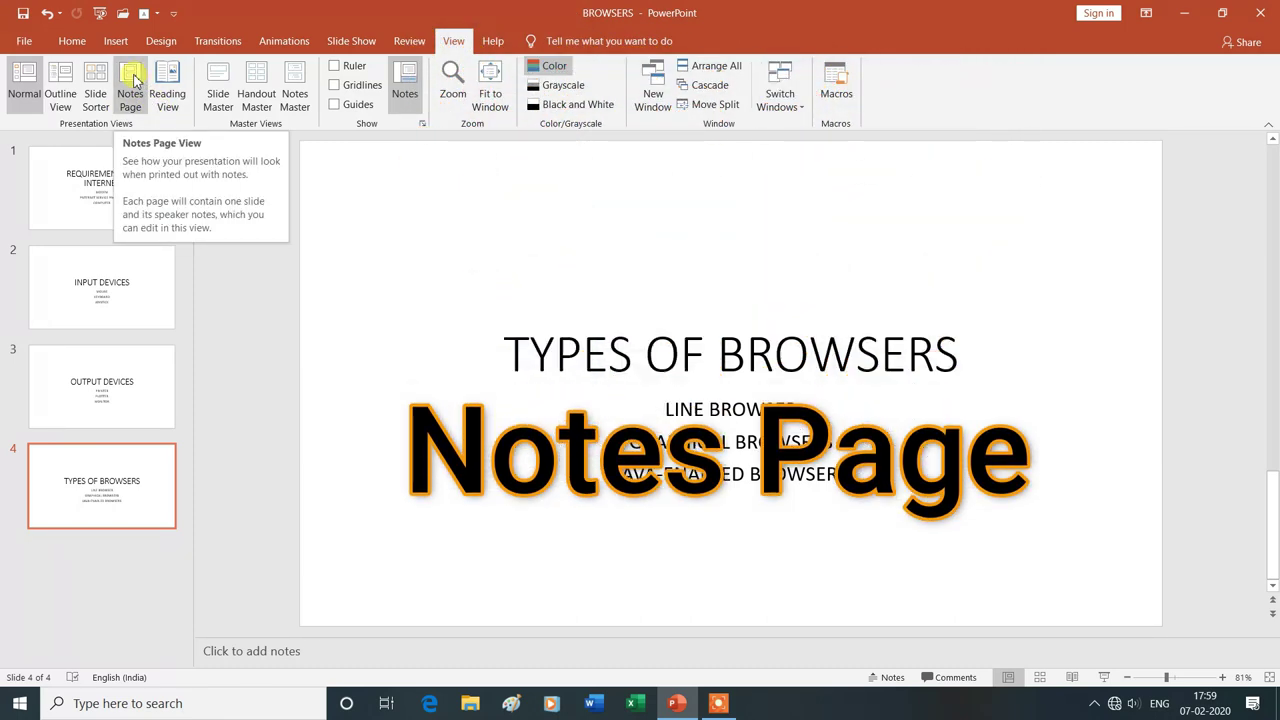
Show slide 4 as a Notes Page and start editing its empty notes box.
click(135, 80)
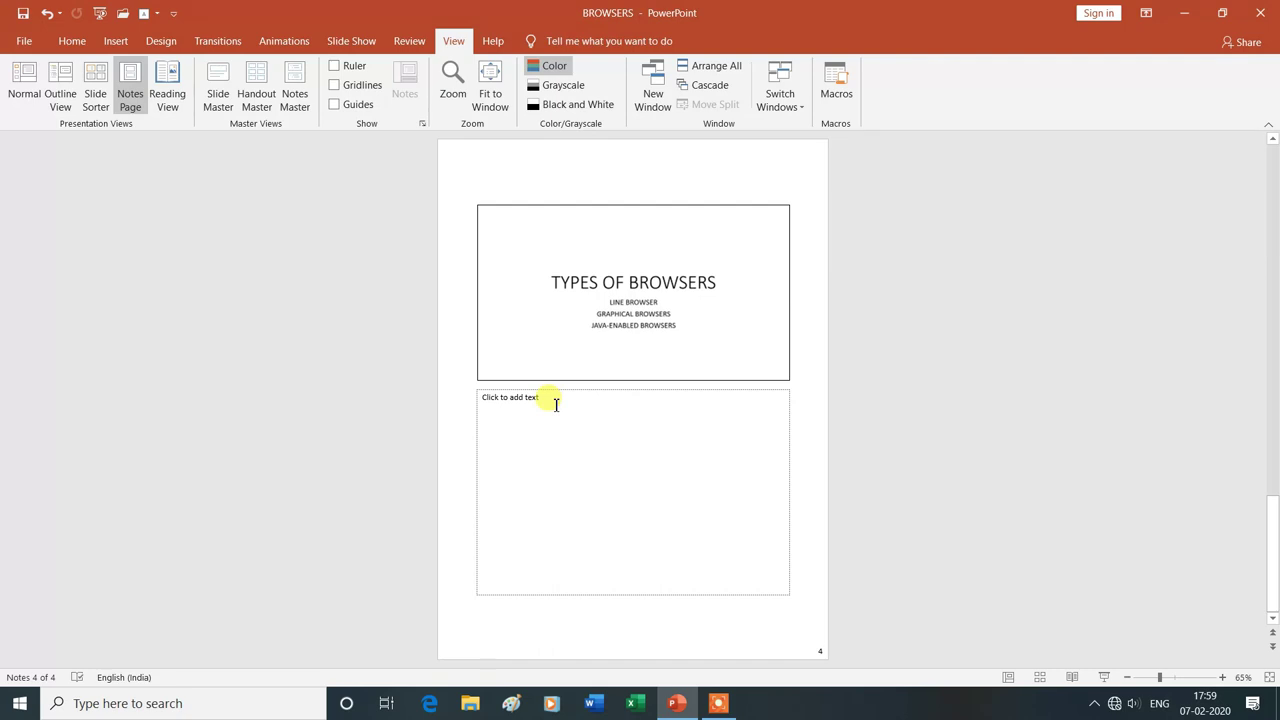
click(552, 401)
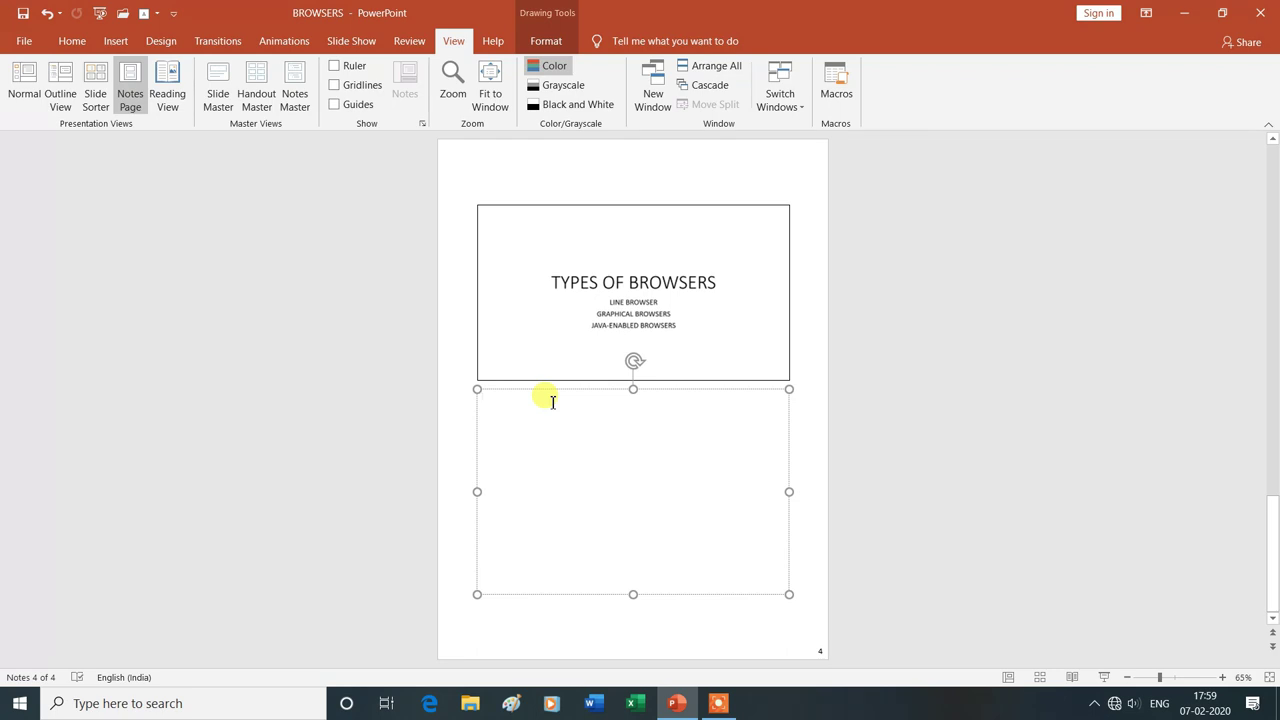
Type 'Computer notes' in slide 4's notes and make it purple, 48 point.
text(Computer notes)
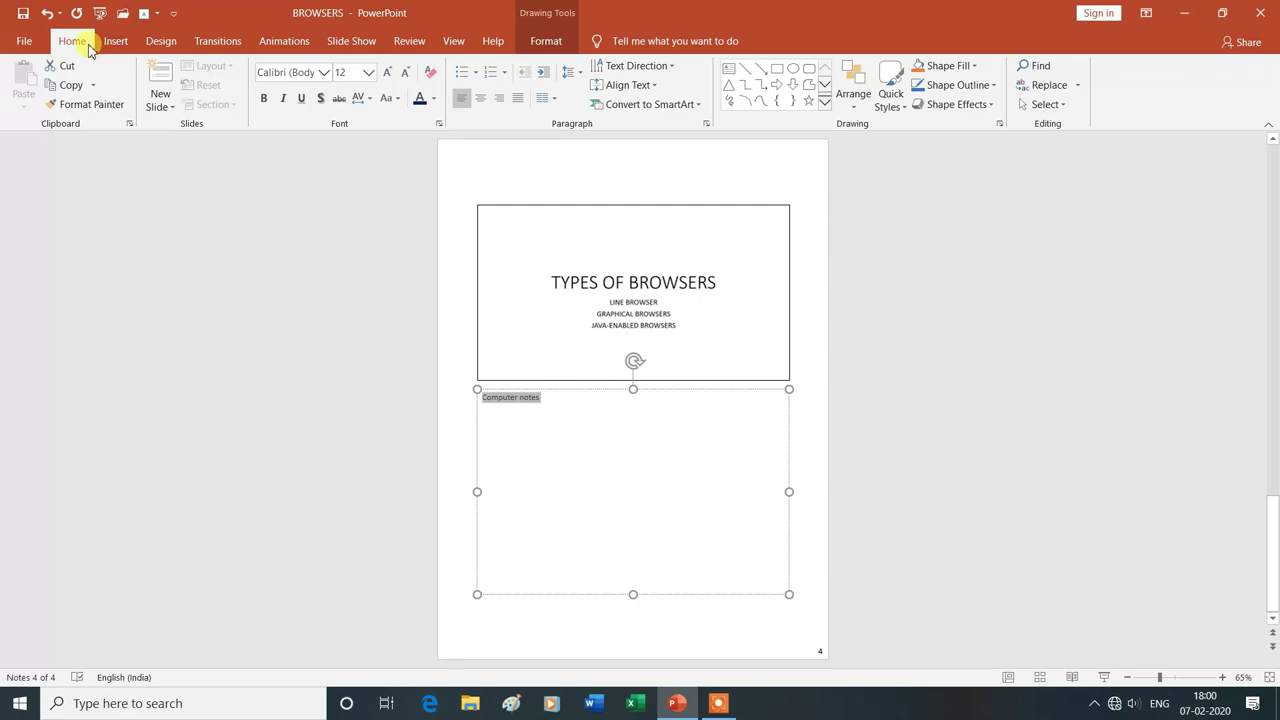
click(433, 101)
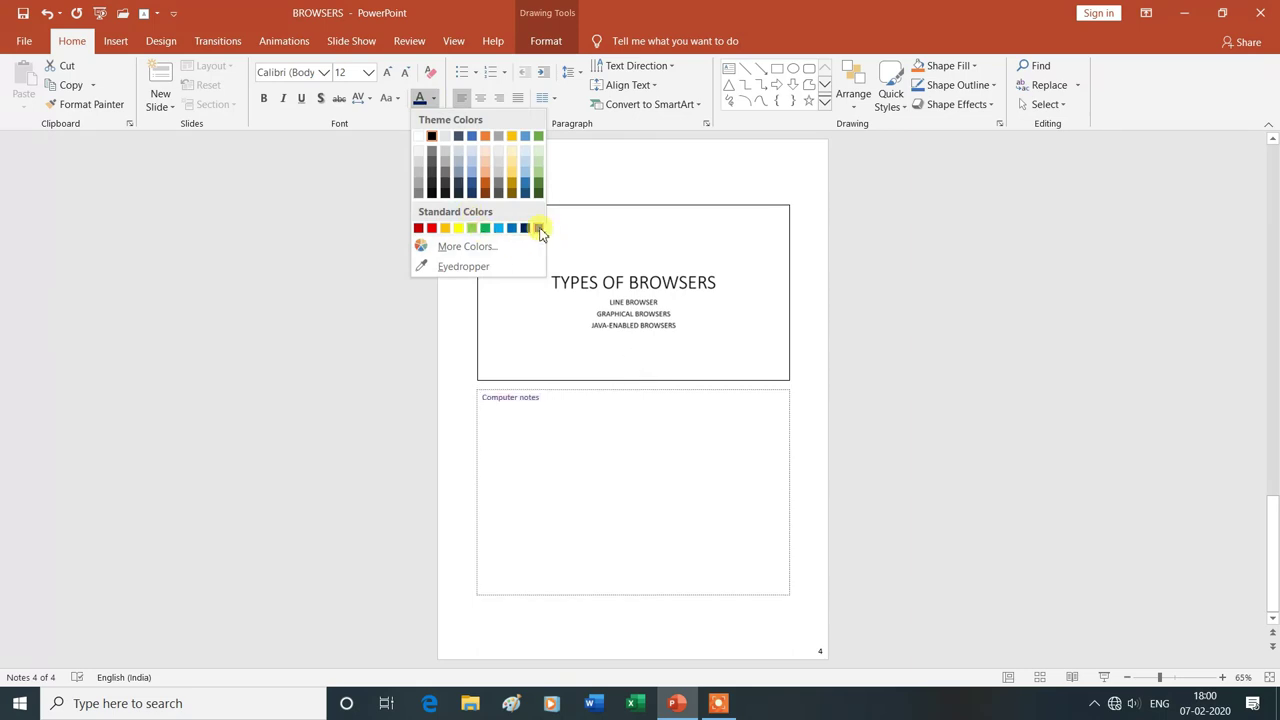
click(540, 228)
click(368, 73)
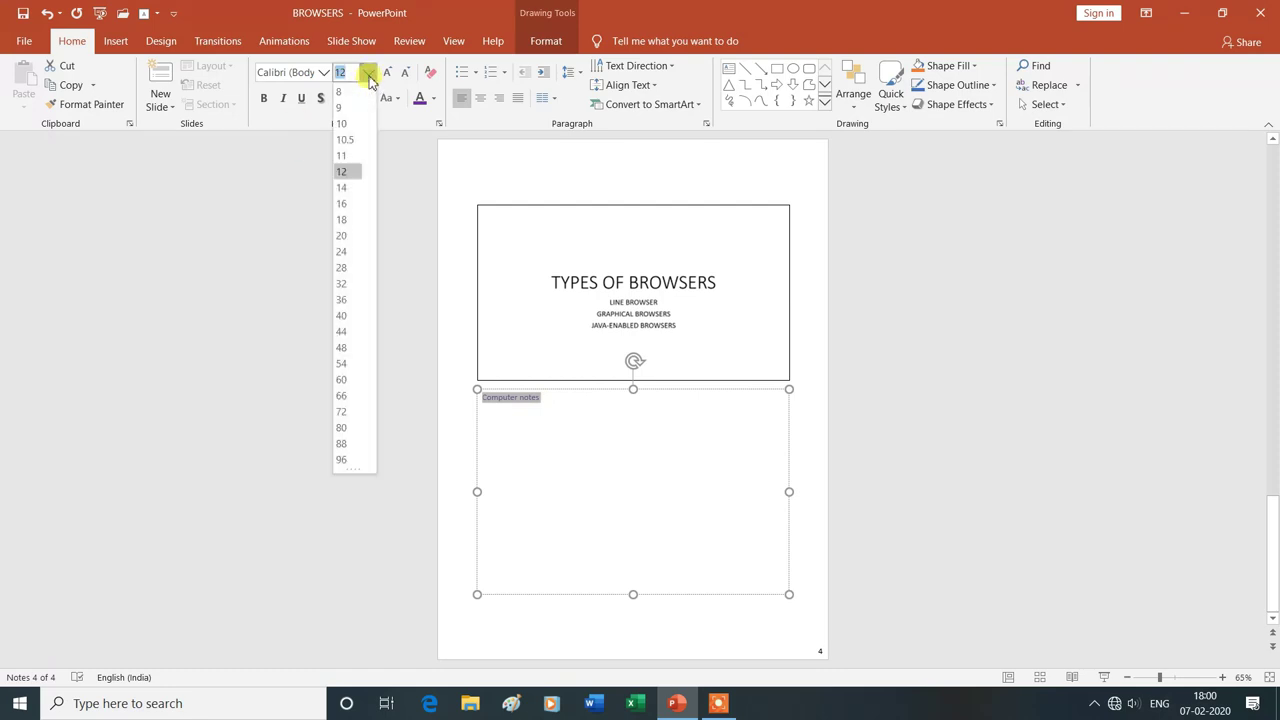
click(341, 348)
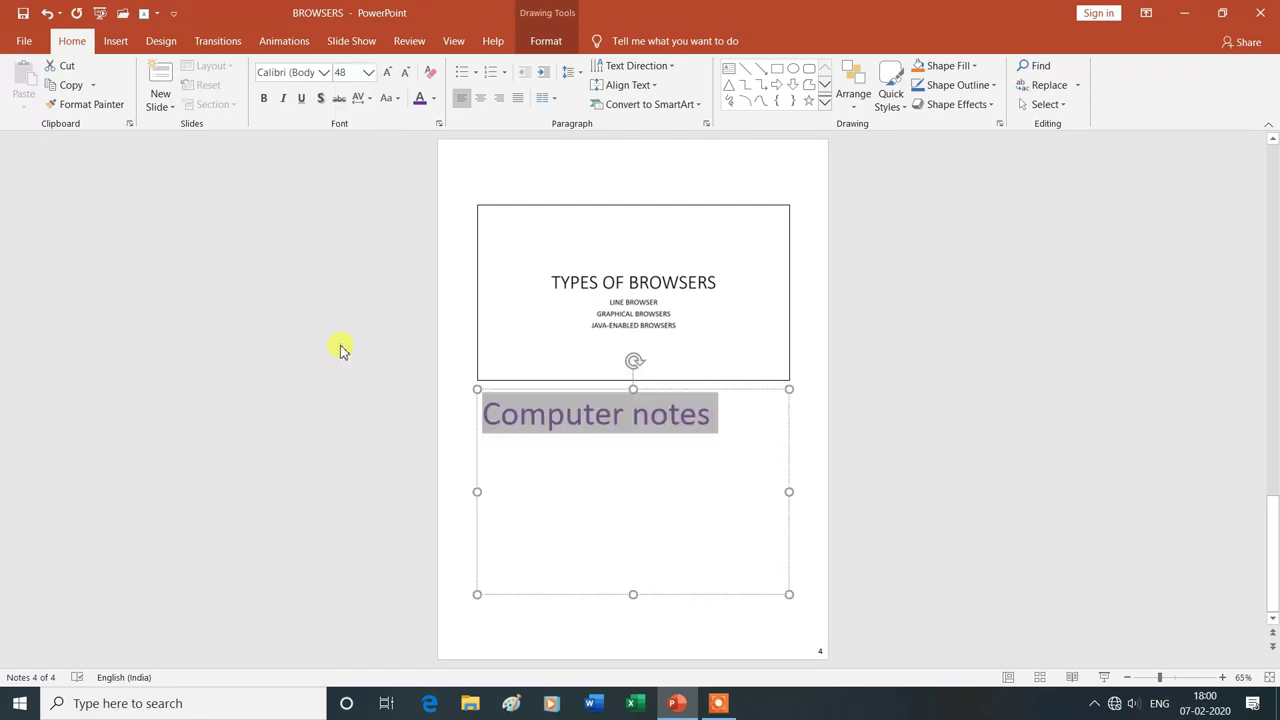
Make the note underlined Arial Black, then start the slide show from the current slide.
click(323, 72)
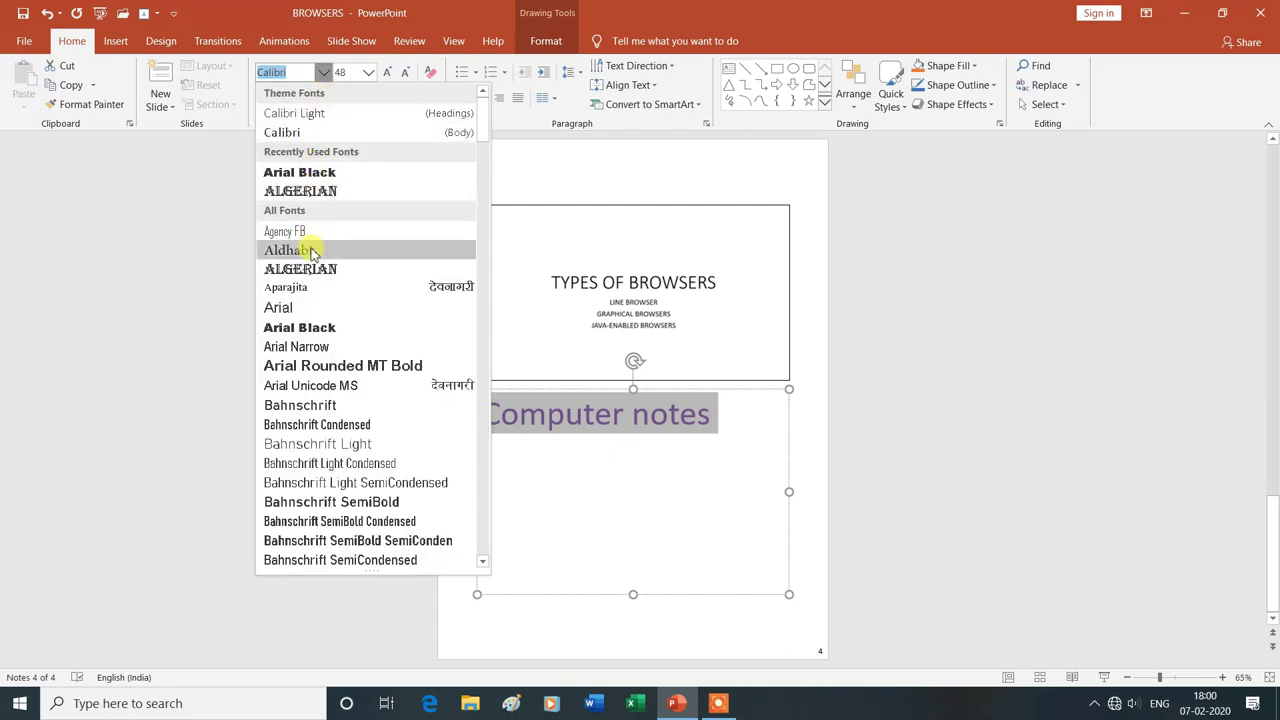
click(324, 328)
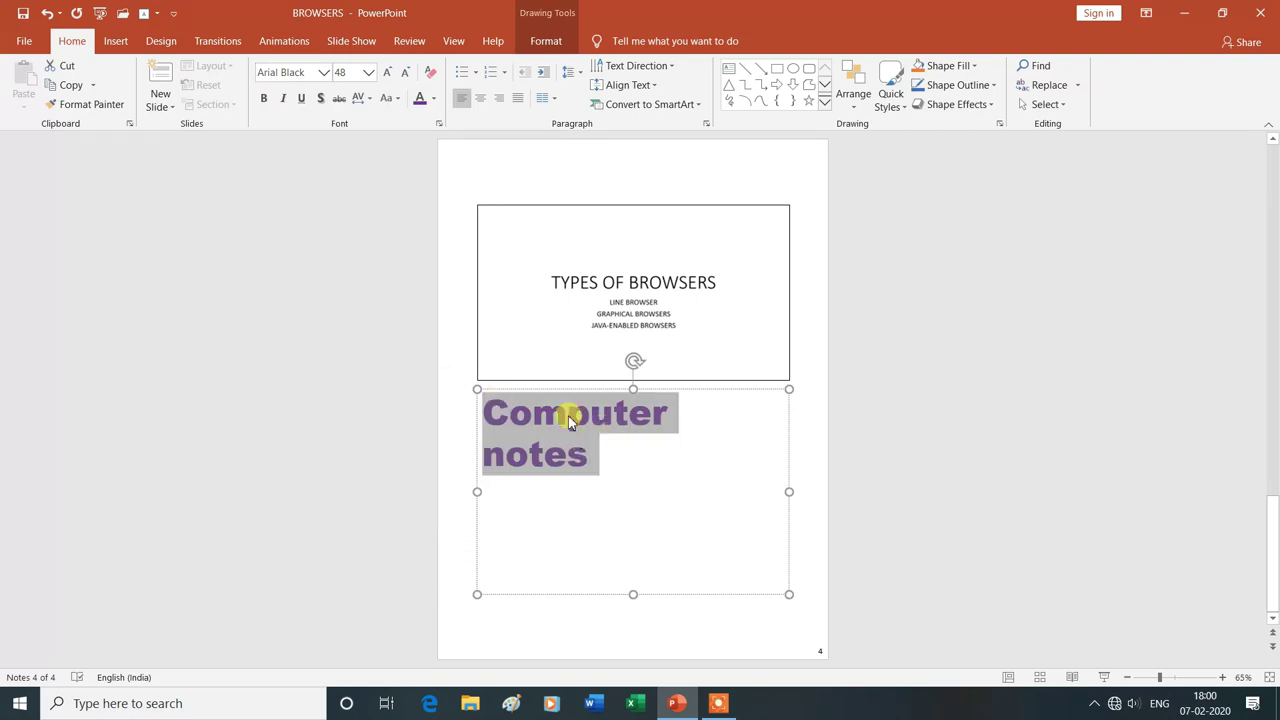
click(300, 100)
click(642, 443)
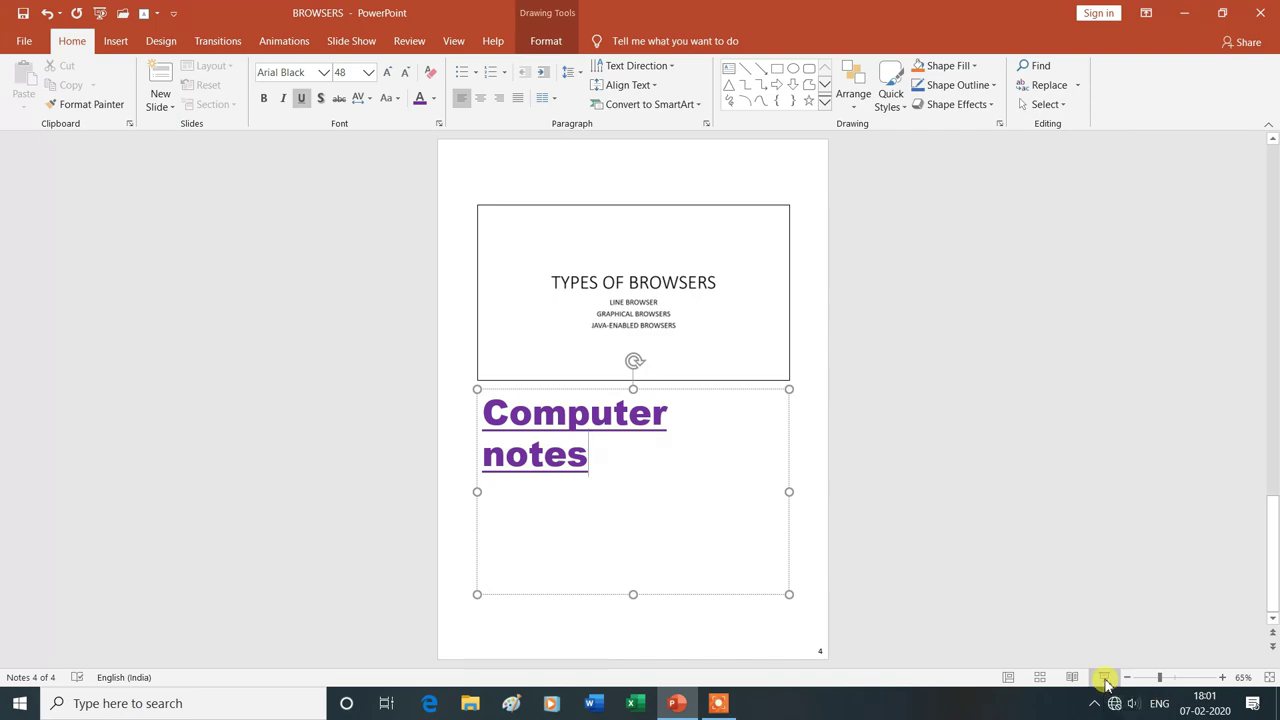
click(1105, 680)
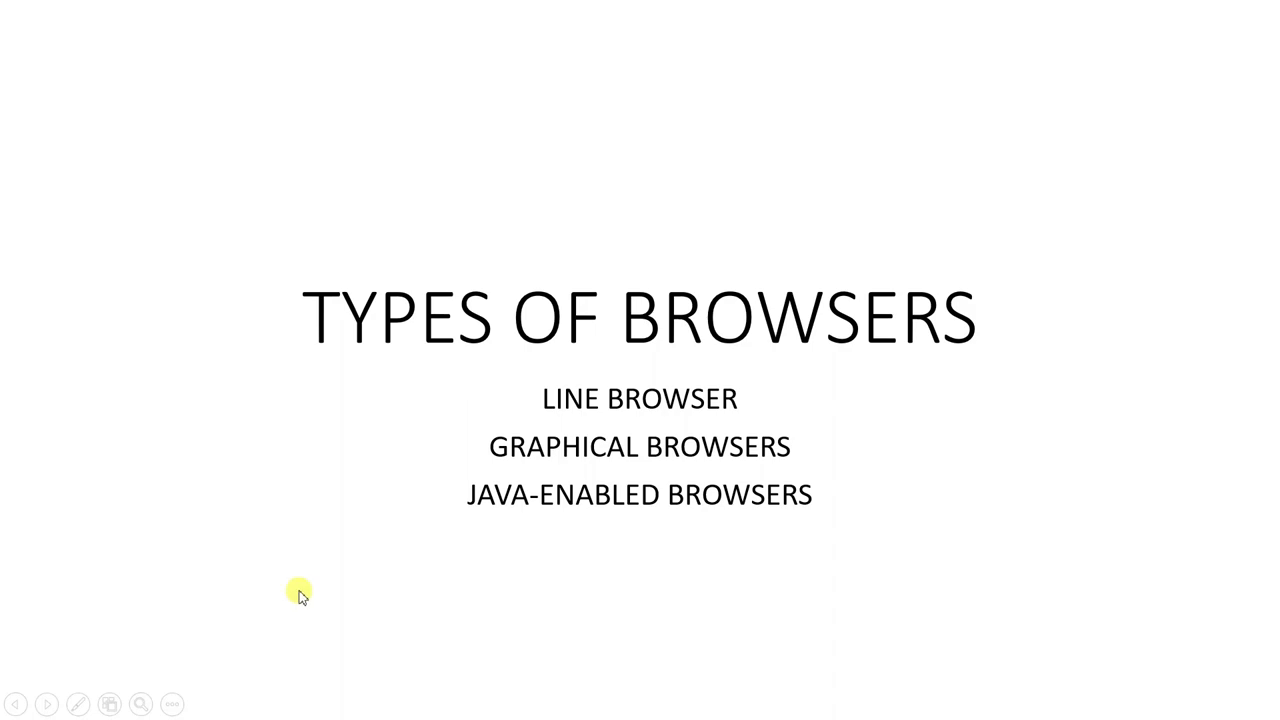
Click through and exit the slide show, returning to Normal view.
click(285, 522)
click(285, 522)
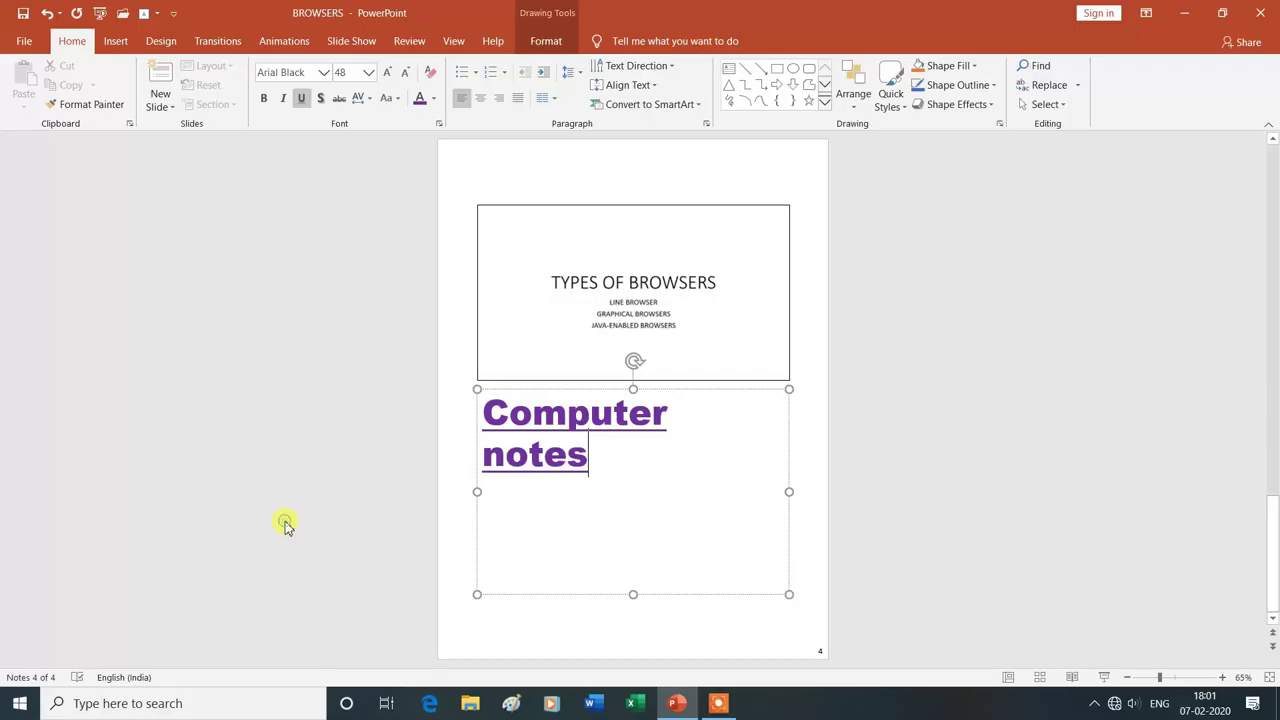
click(453, 40)
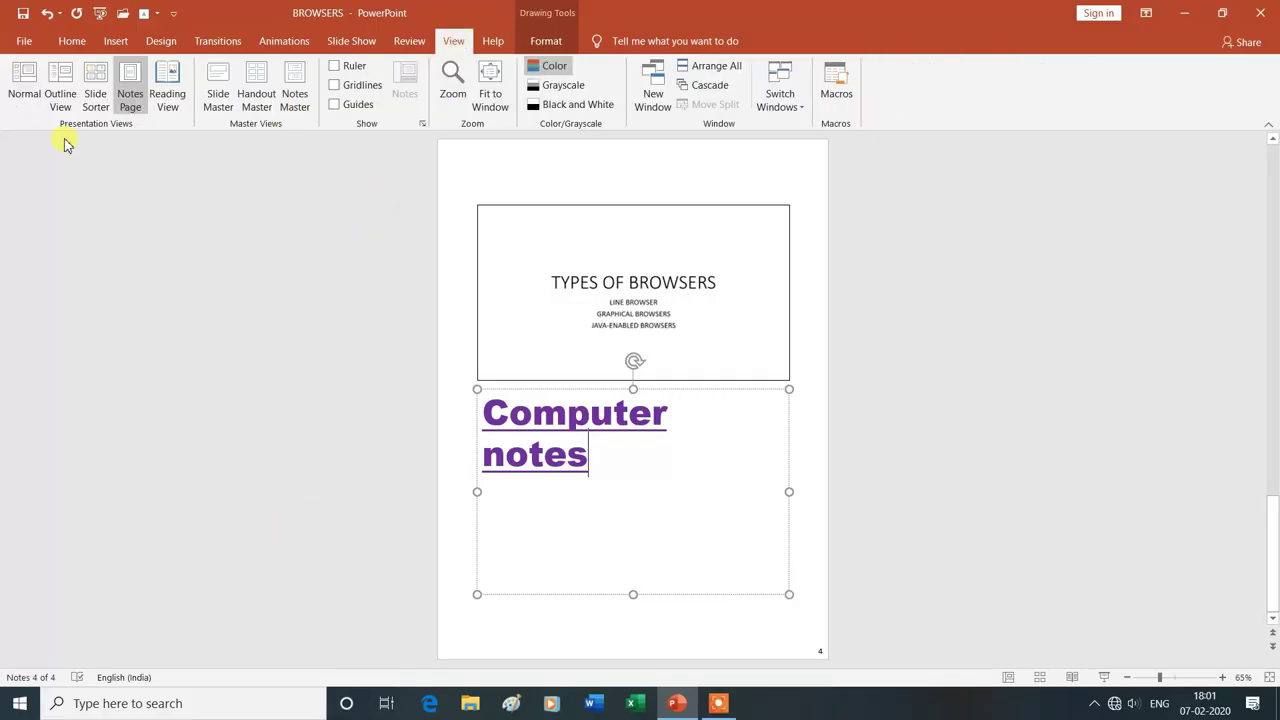
click(25, 88)
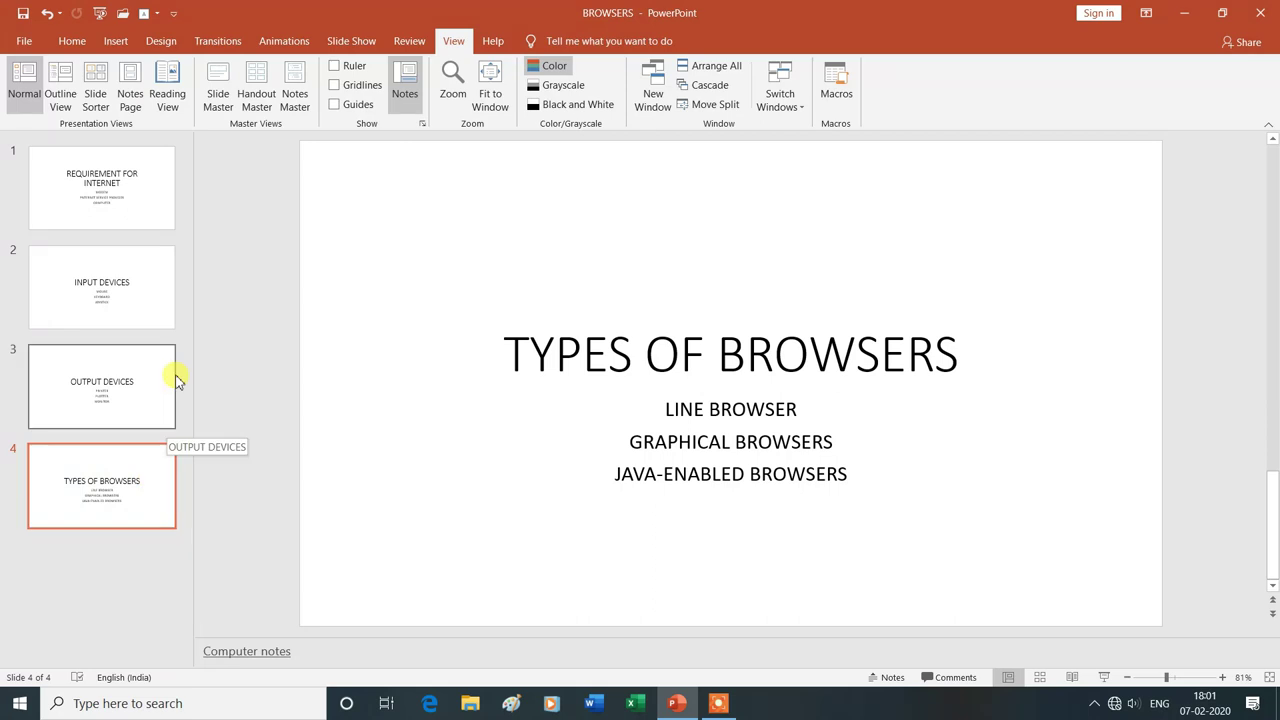
Check slide 4 as a Notes Page, go back to Normal, then launch Reading View.
click(131, 83)
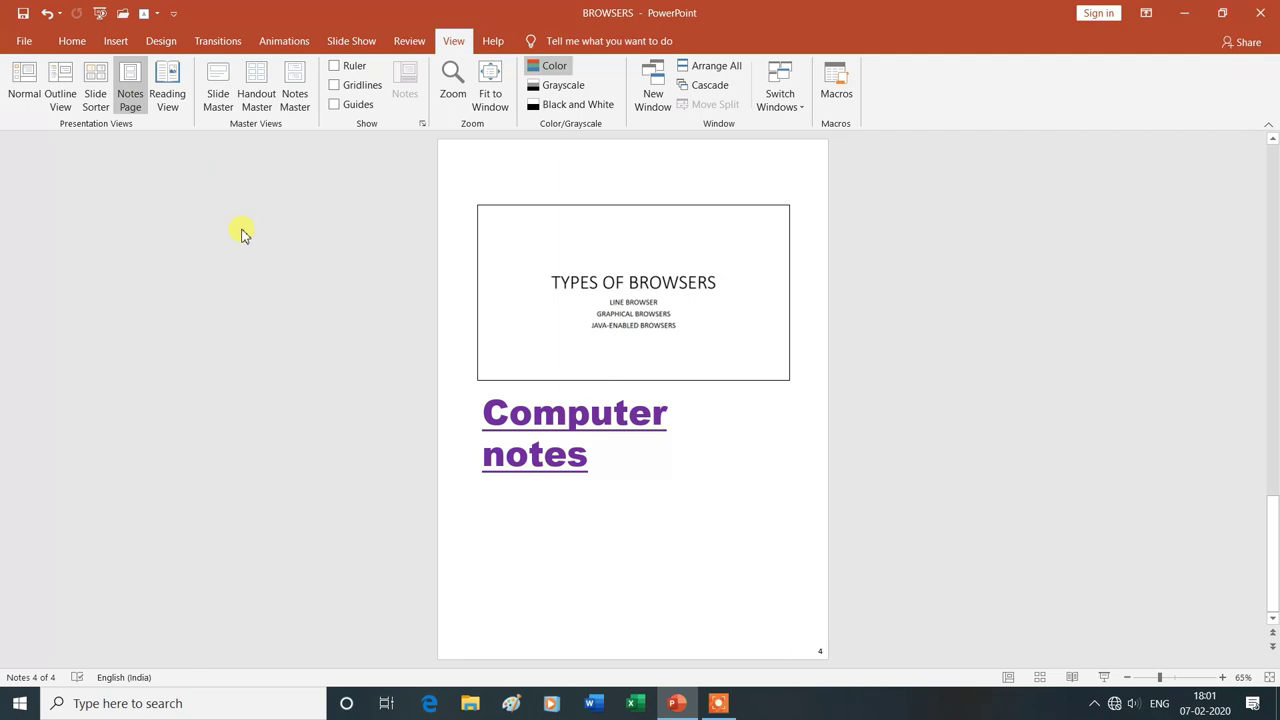
click(26, 84)
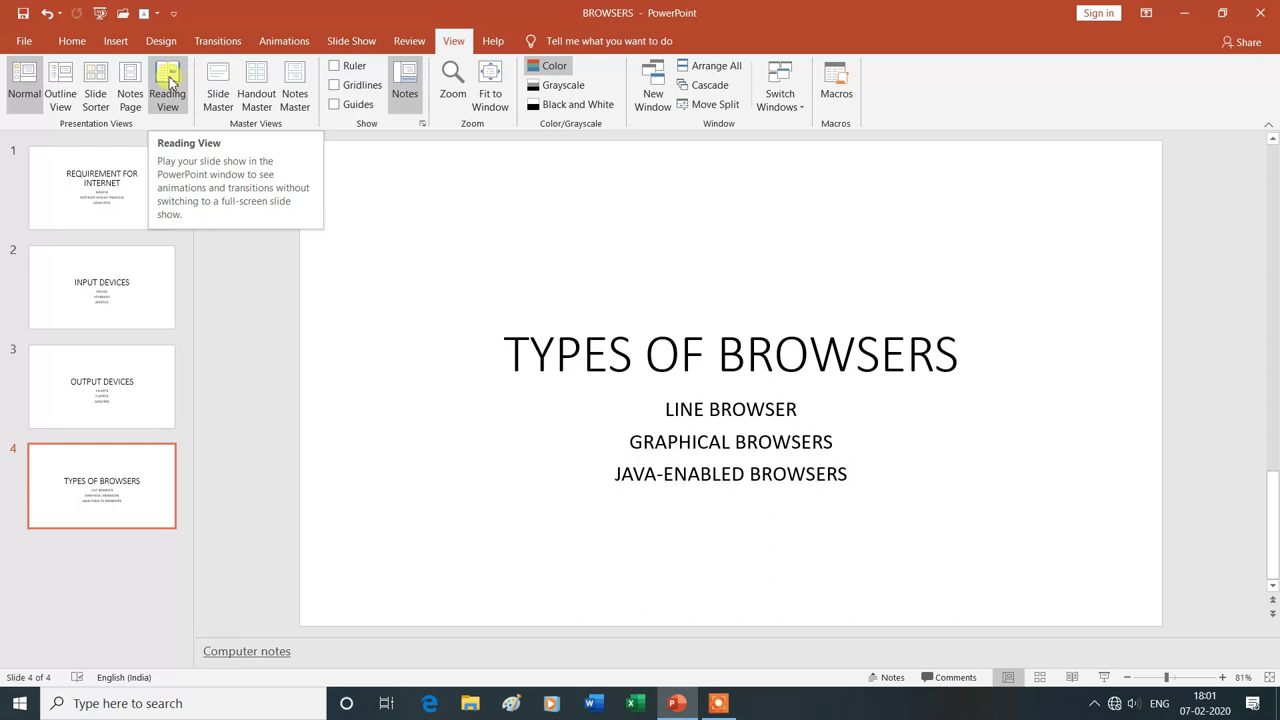
click(170, 82)
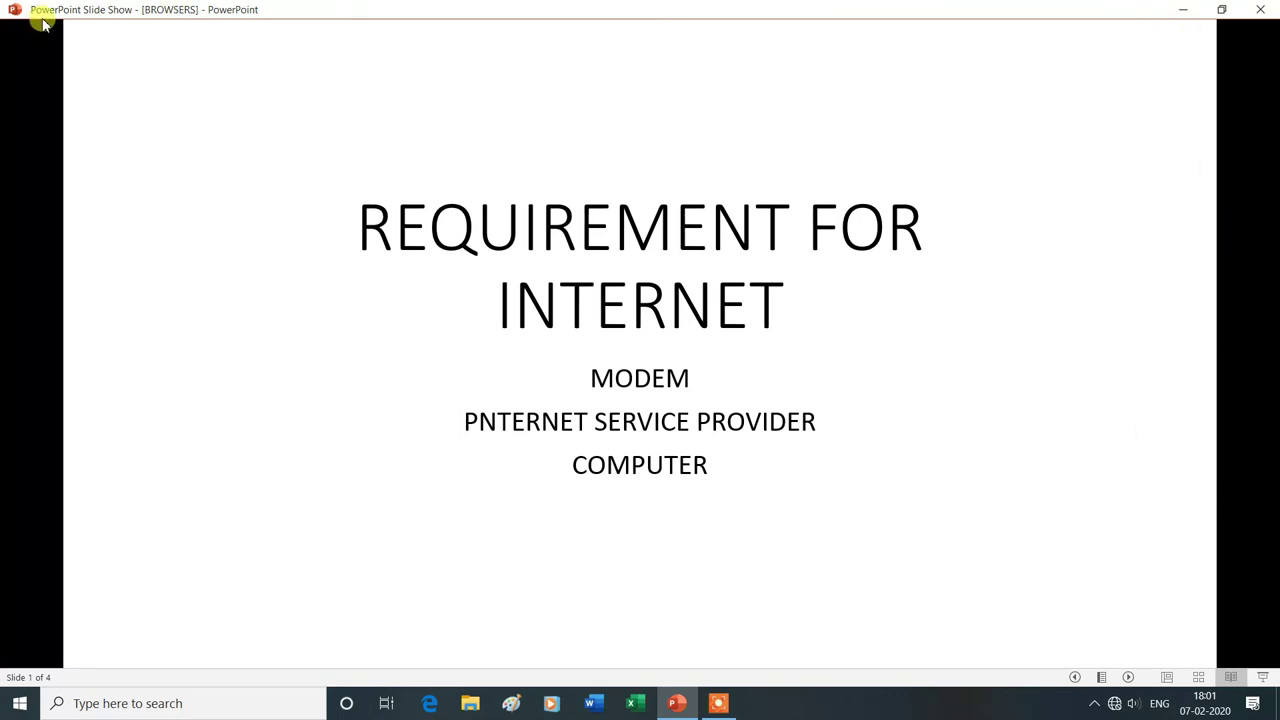
Advance through INPUT DEVICES, OUTPUT DEVICES and TYPES OF BROWSERS to the end and exit.
click(1264, 18)
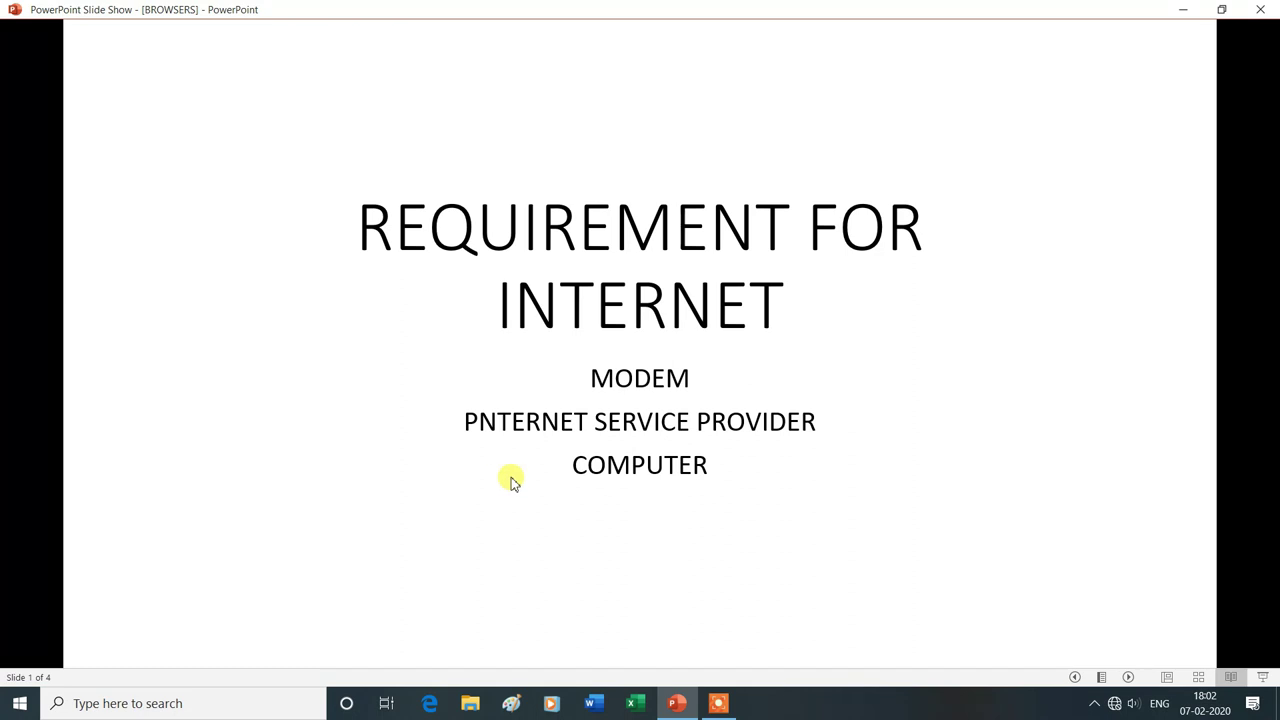
click(389, 470)
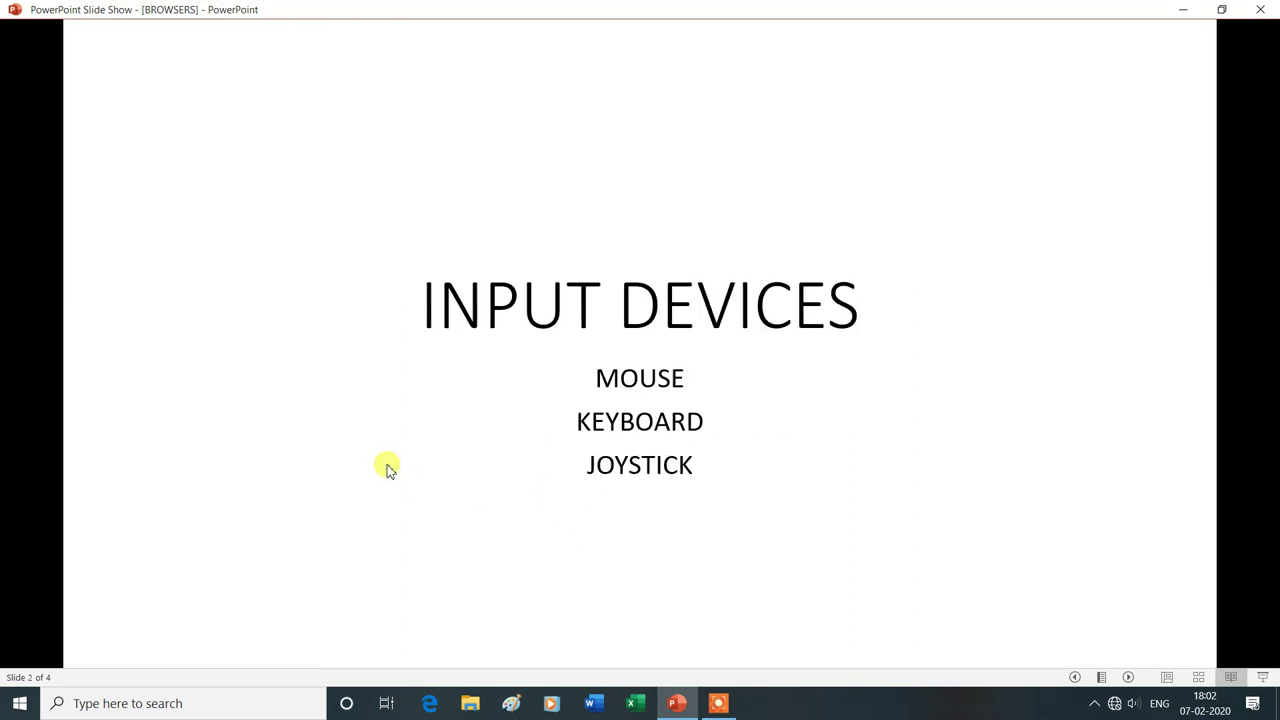
click(389, 470)
click(389, 470)
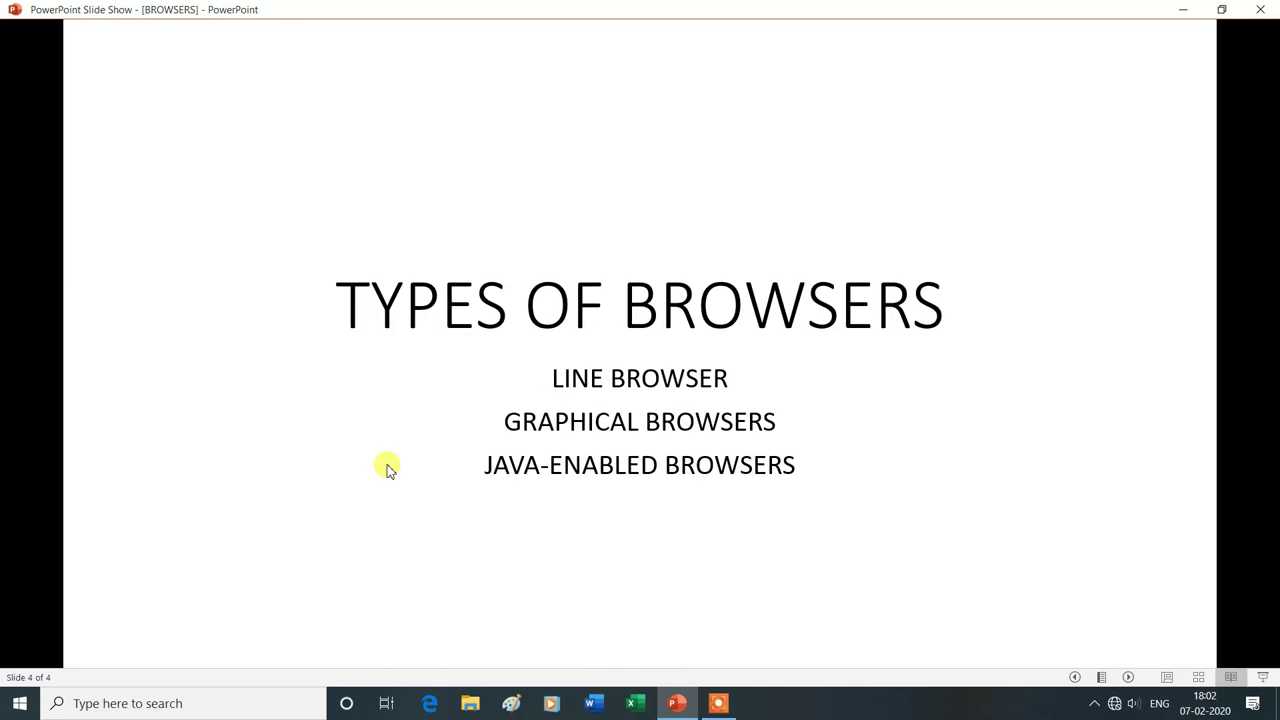
click(389, 470)
click(389, 470)
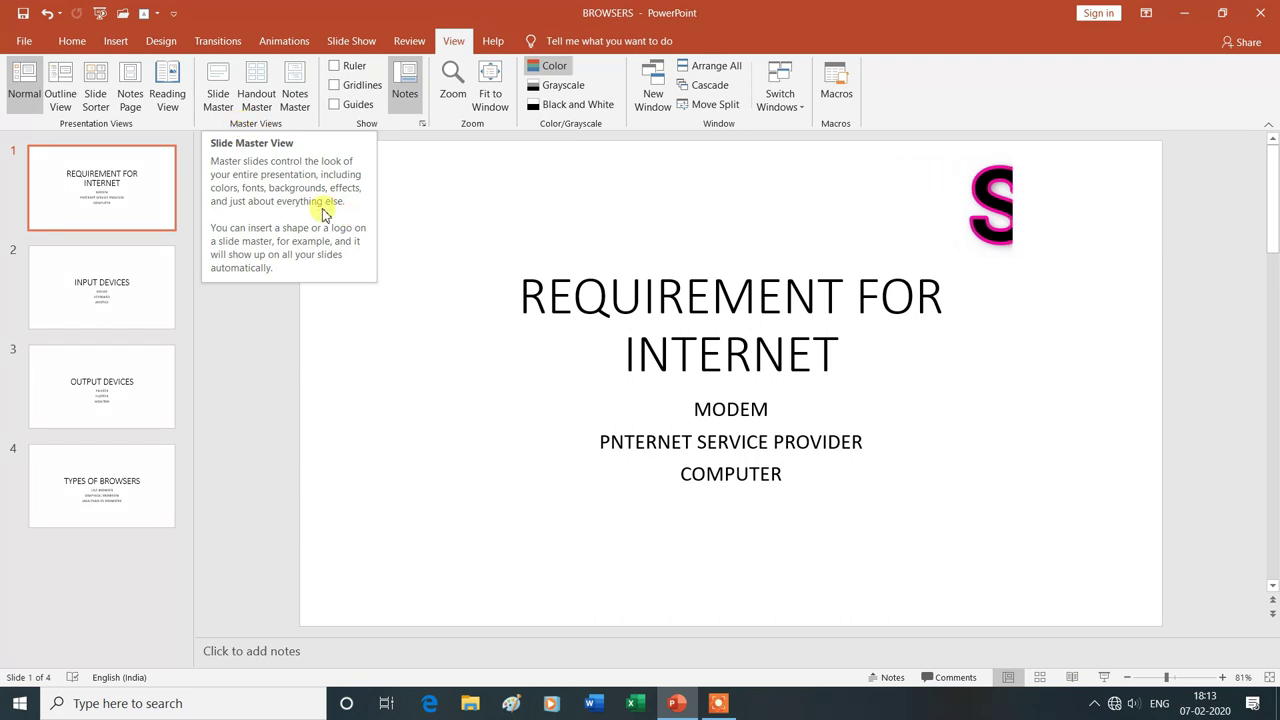
Open Slide Master view, pick the Title Slide layout and select its master title text.
click(220, 82)
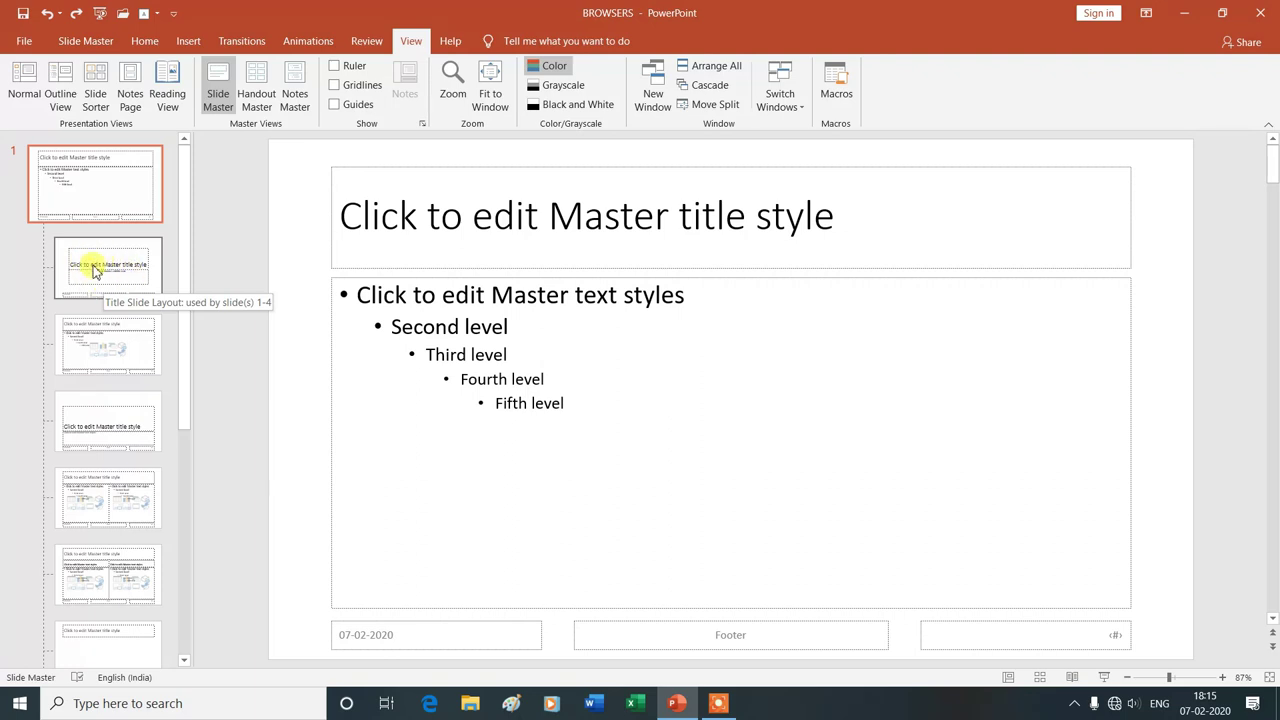
click(95, 270)
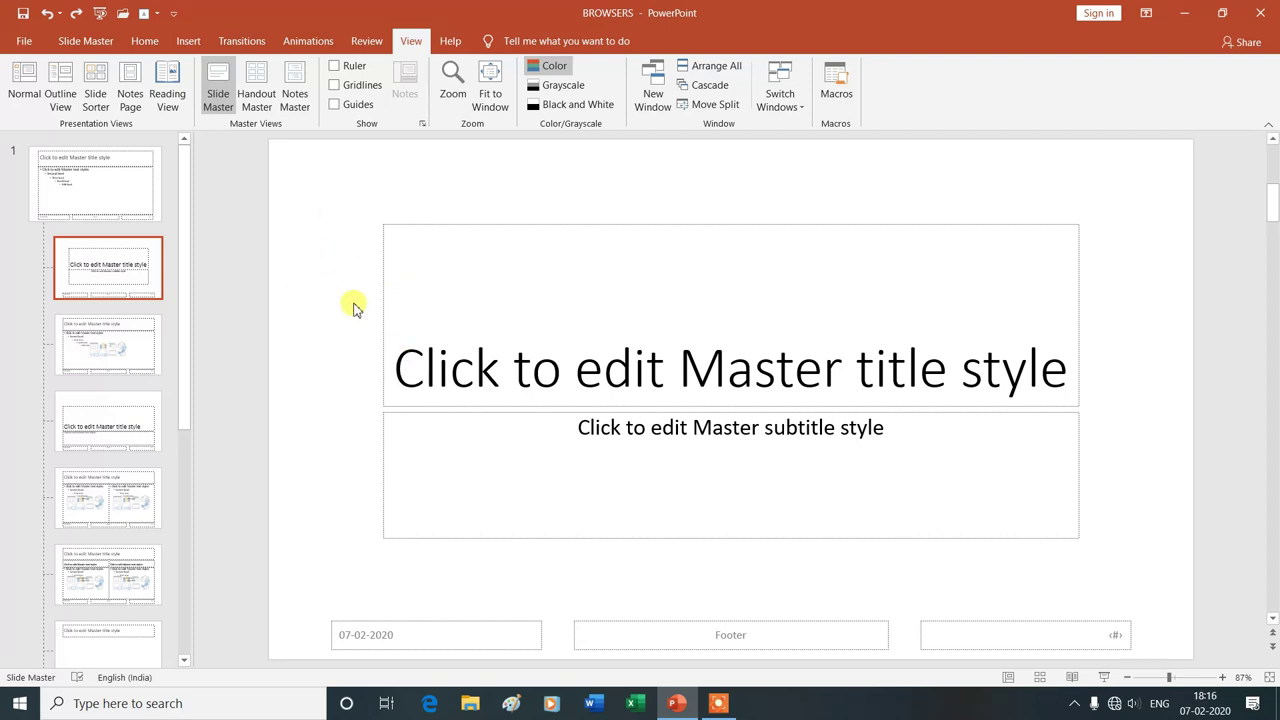
drag(397, 358, 1040, 362)
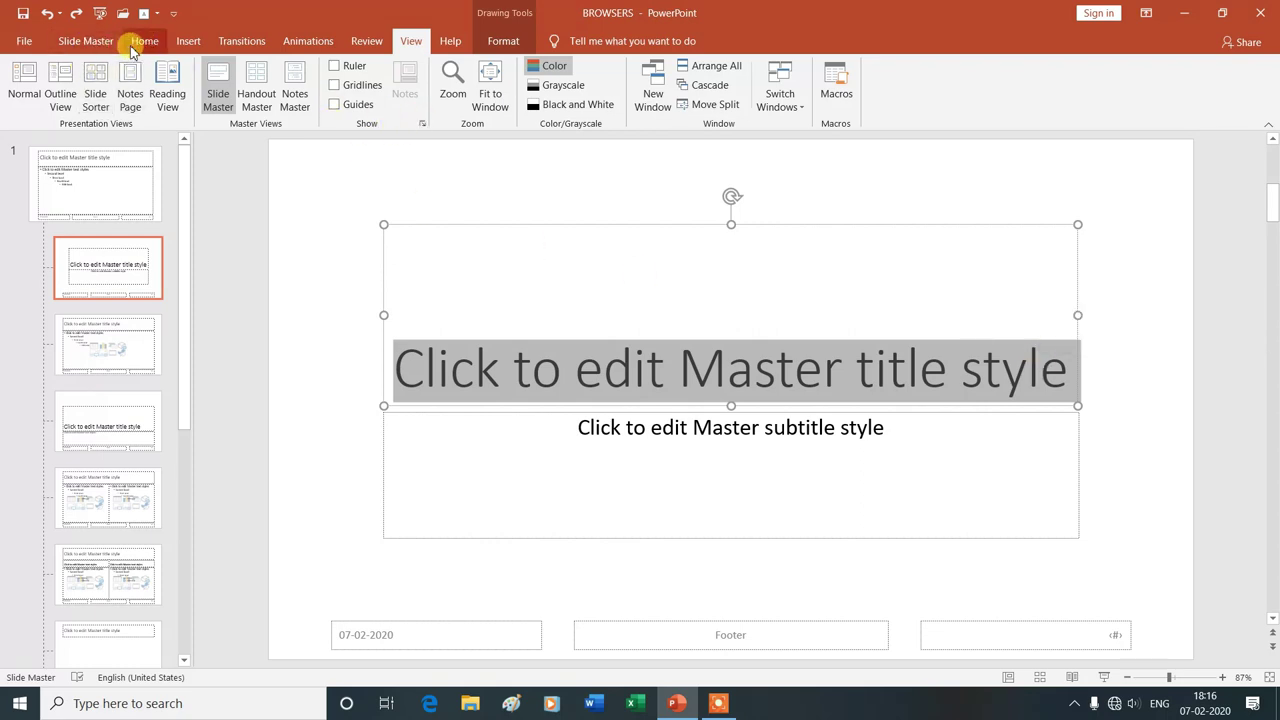
click(141, 42)
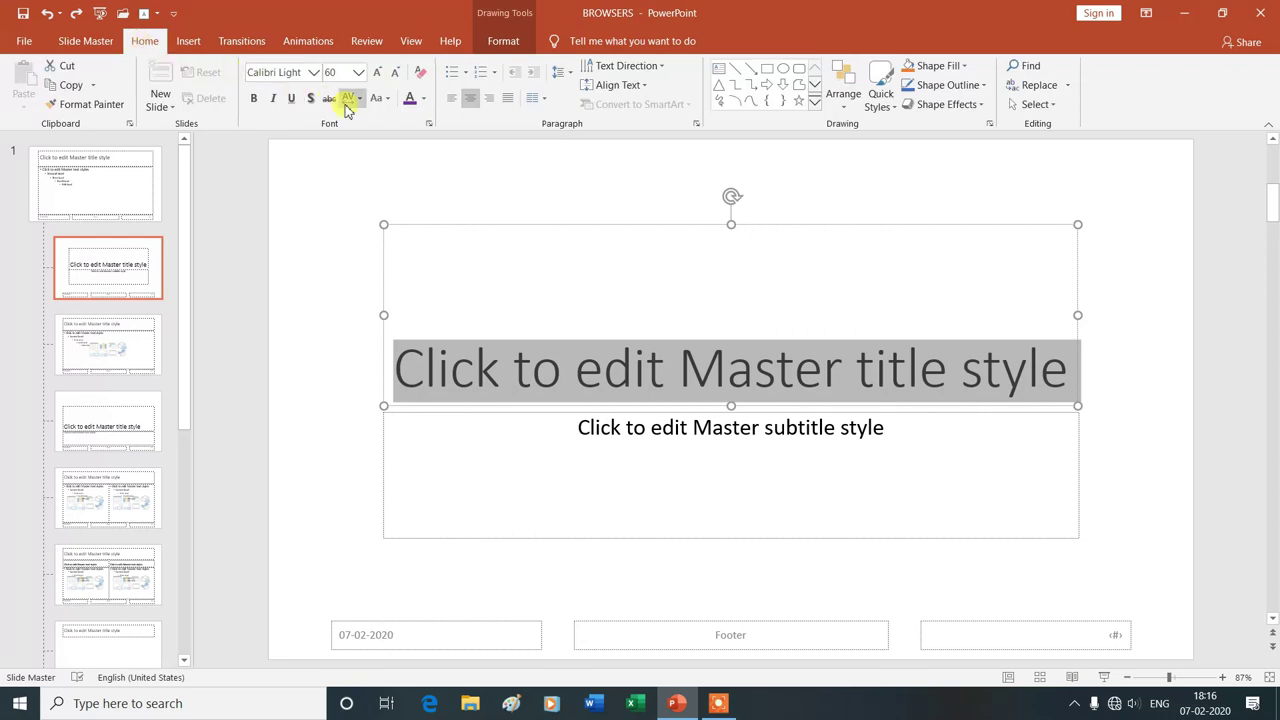
Style the Title Slide layout's master title purple, bold, underlined in the Algerian font.
click(422, 100)
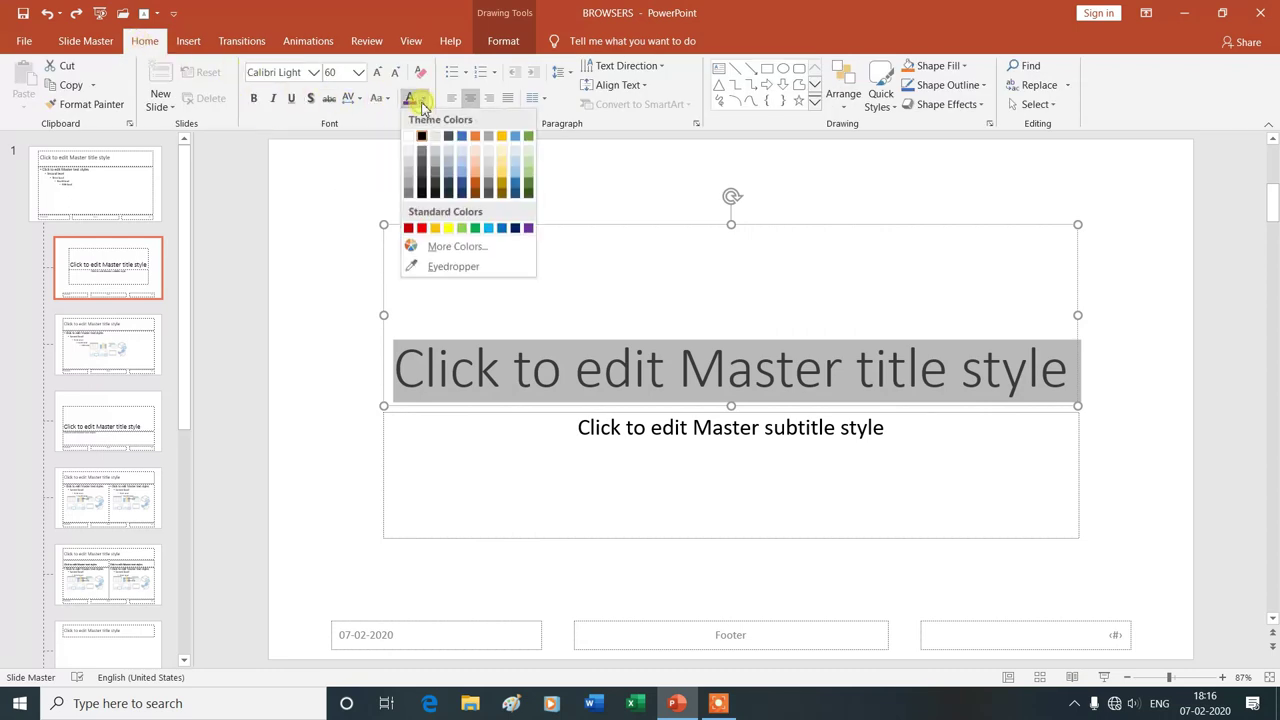
click(529, 229)
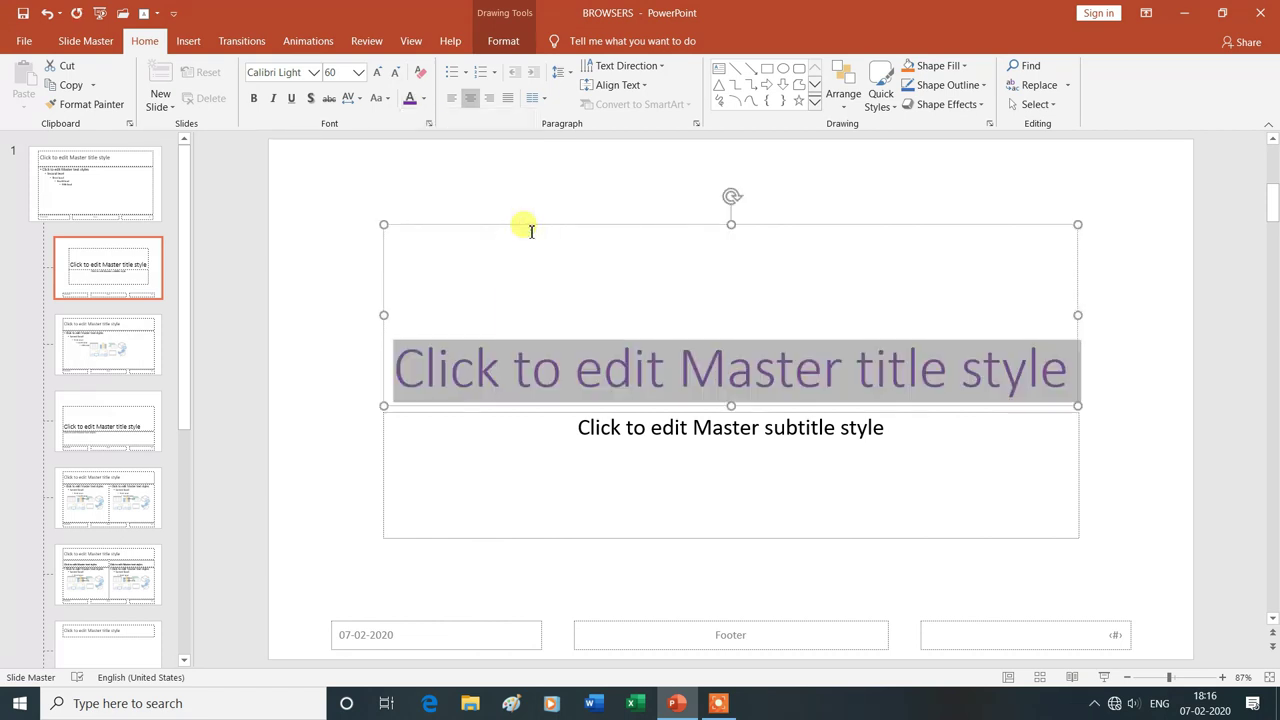
click(253, 103)
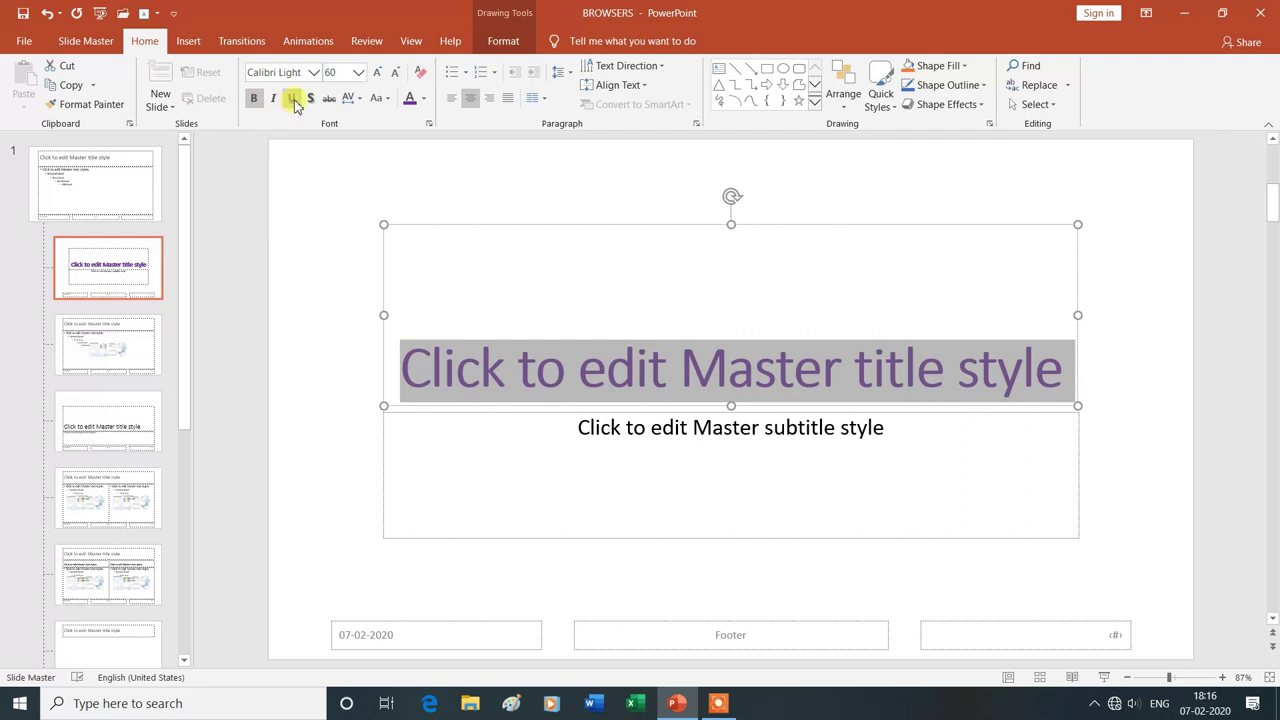
click(292, 101)
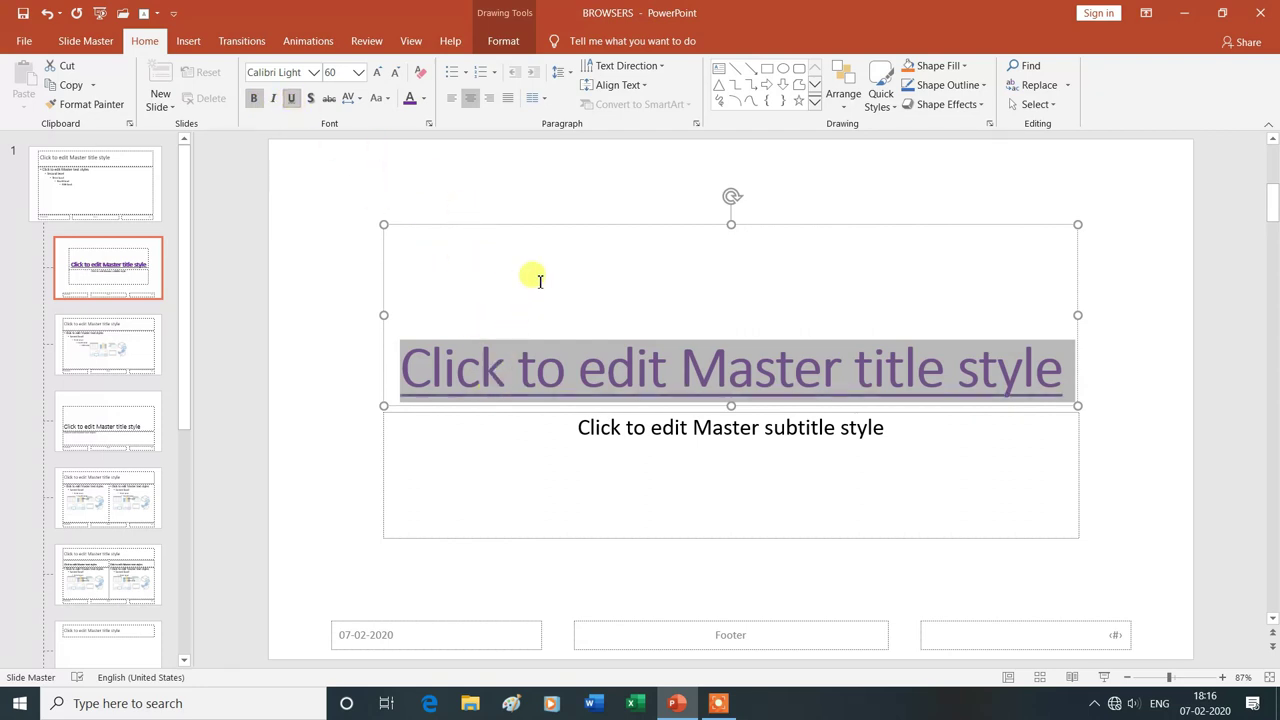
click(316, 74)
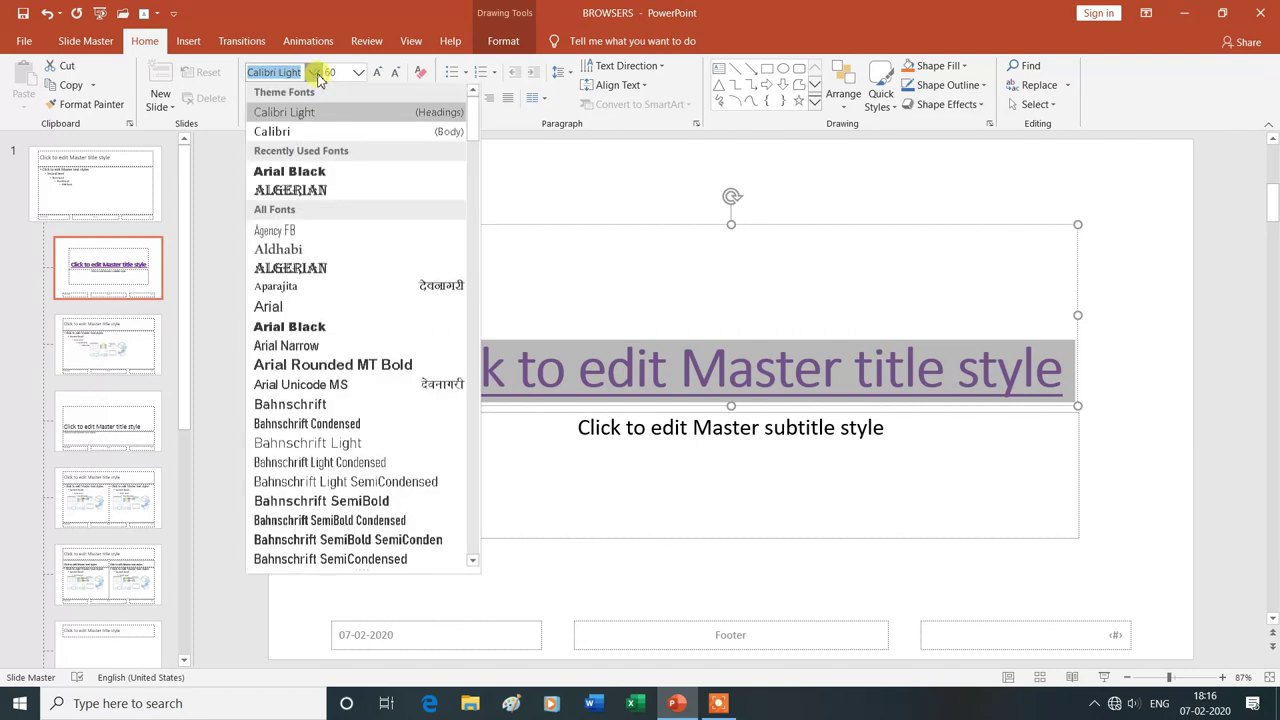
click(319, 197)
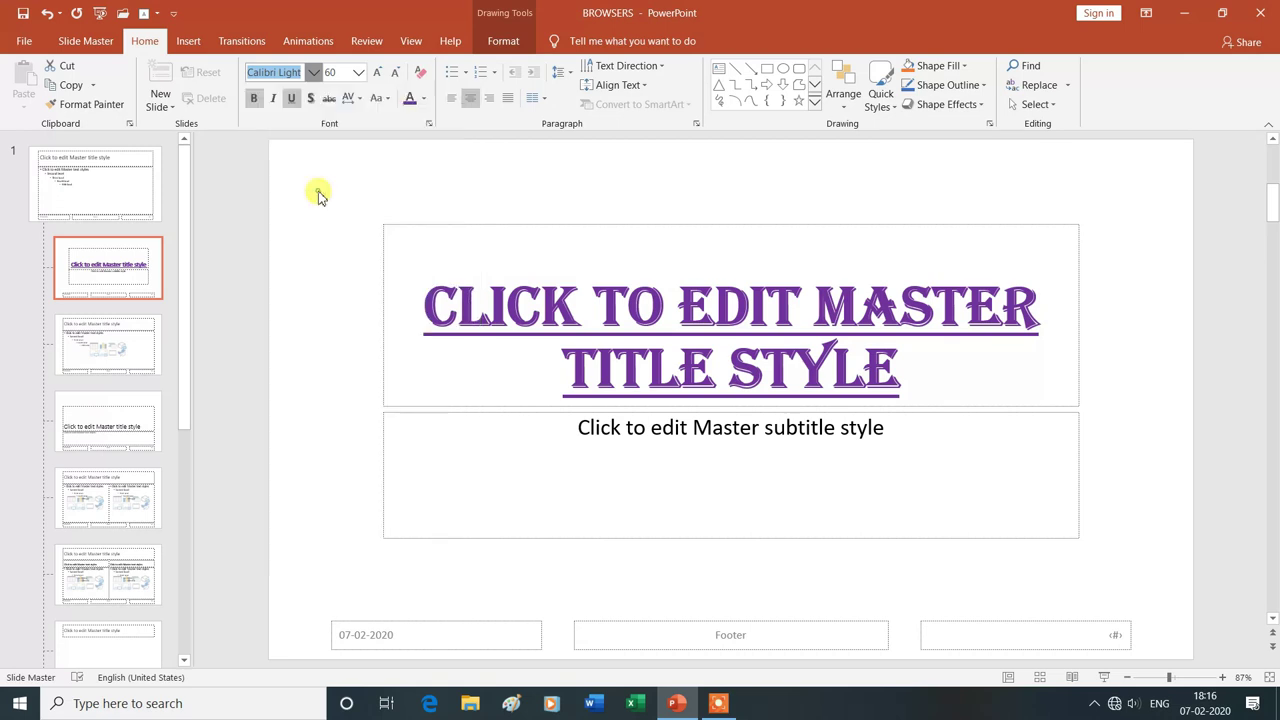
click(980, 364)
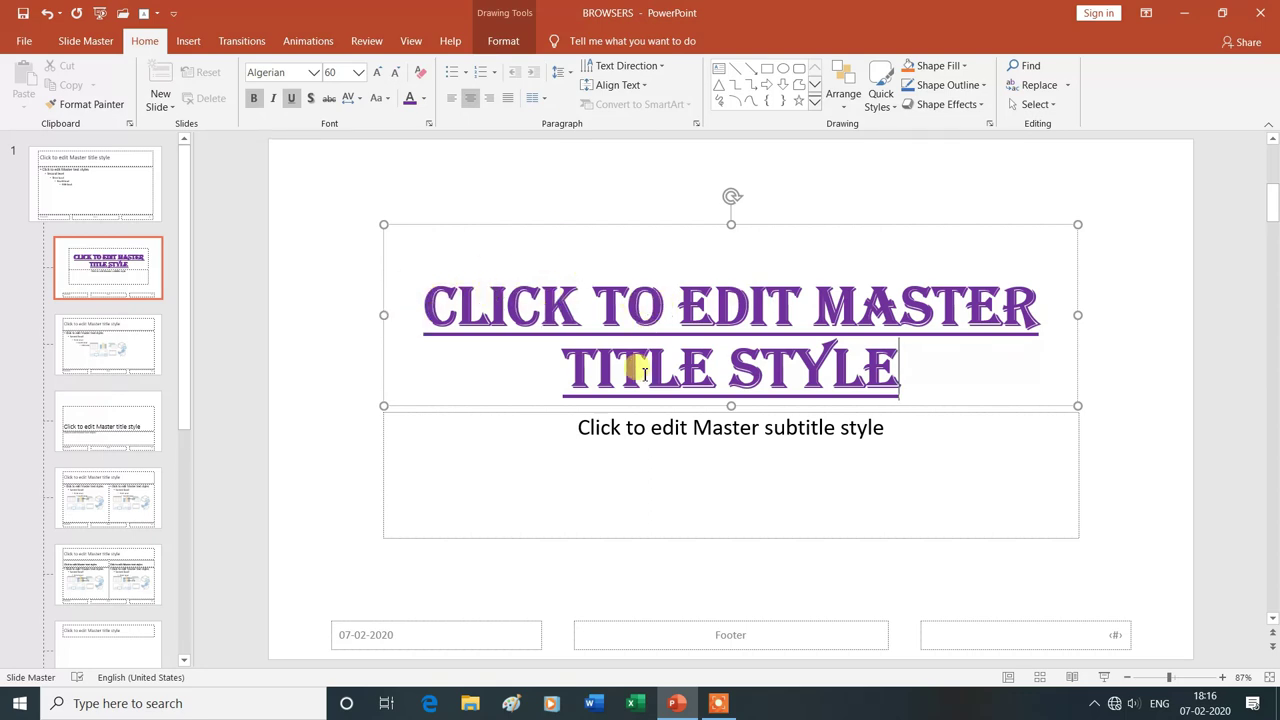
click(577, 429)
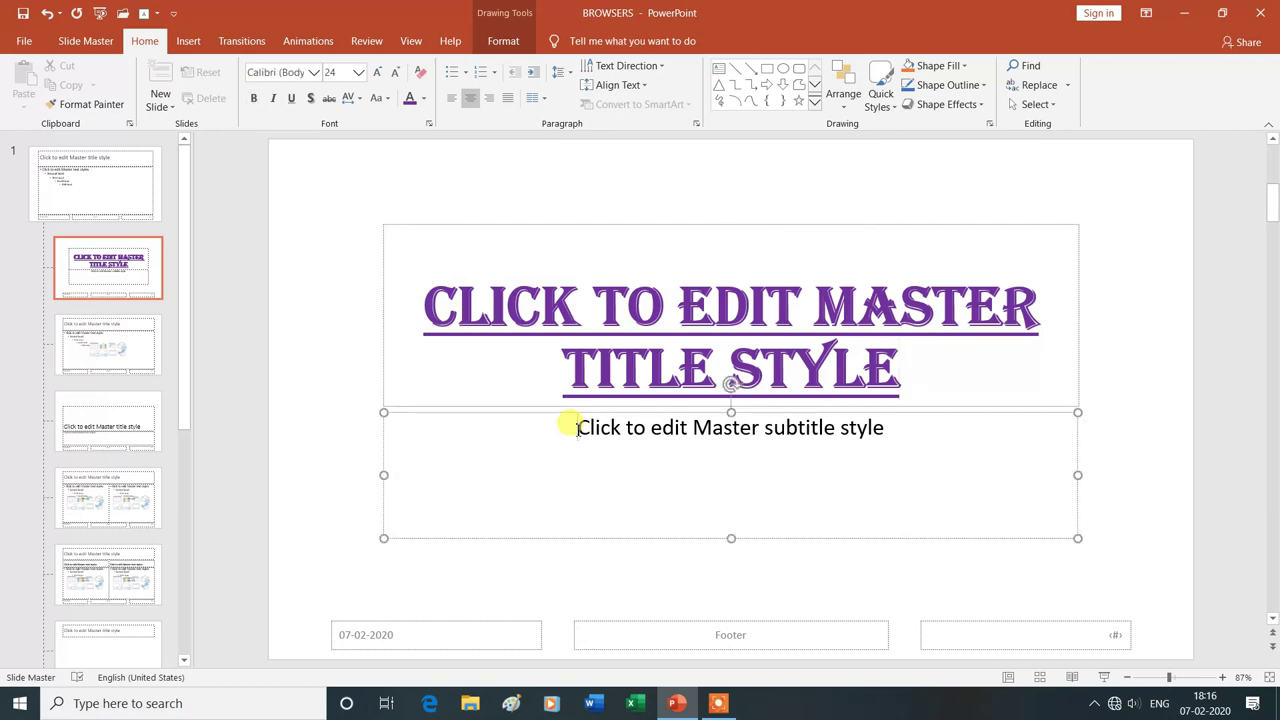
Format the Title Slide layout's subtitle placeholder text bold green at 36 point.
drag(577, 428, 873, 434)
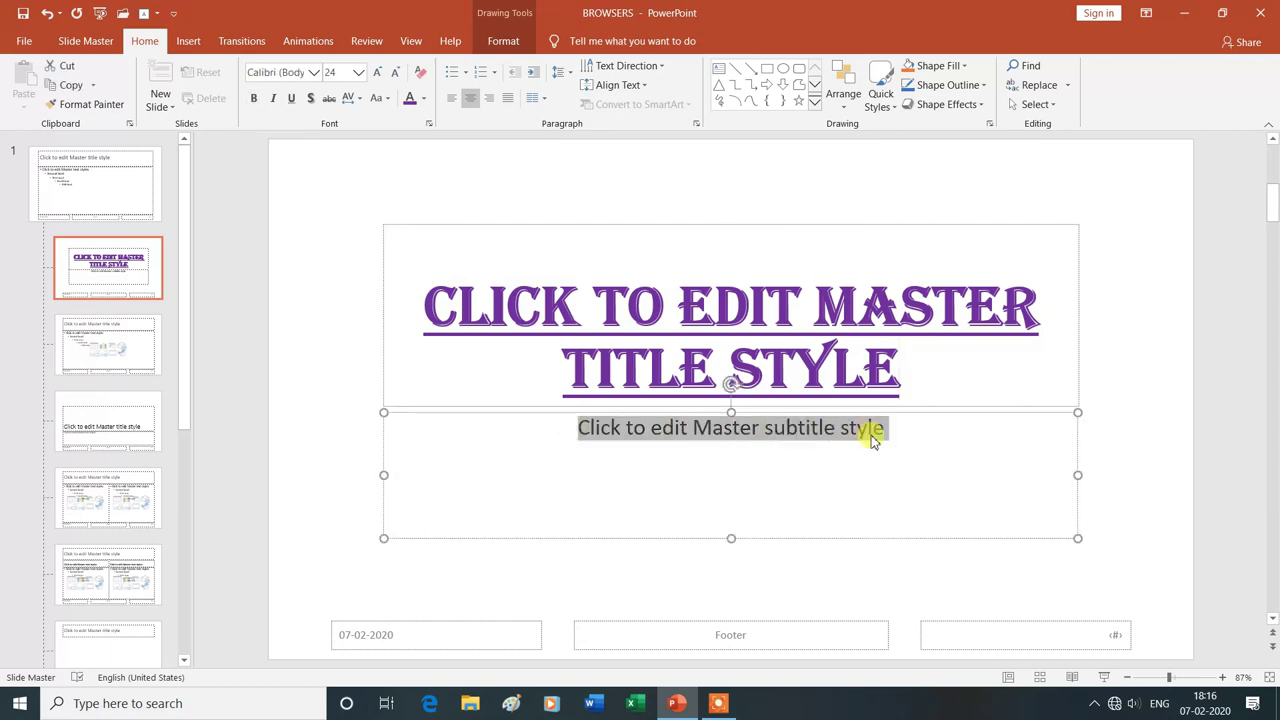
click(424, 99)
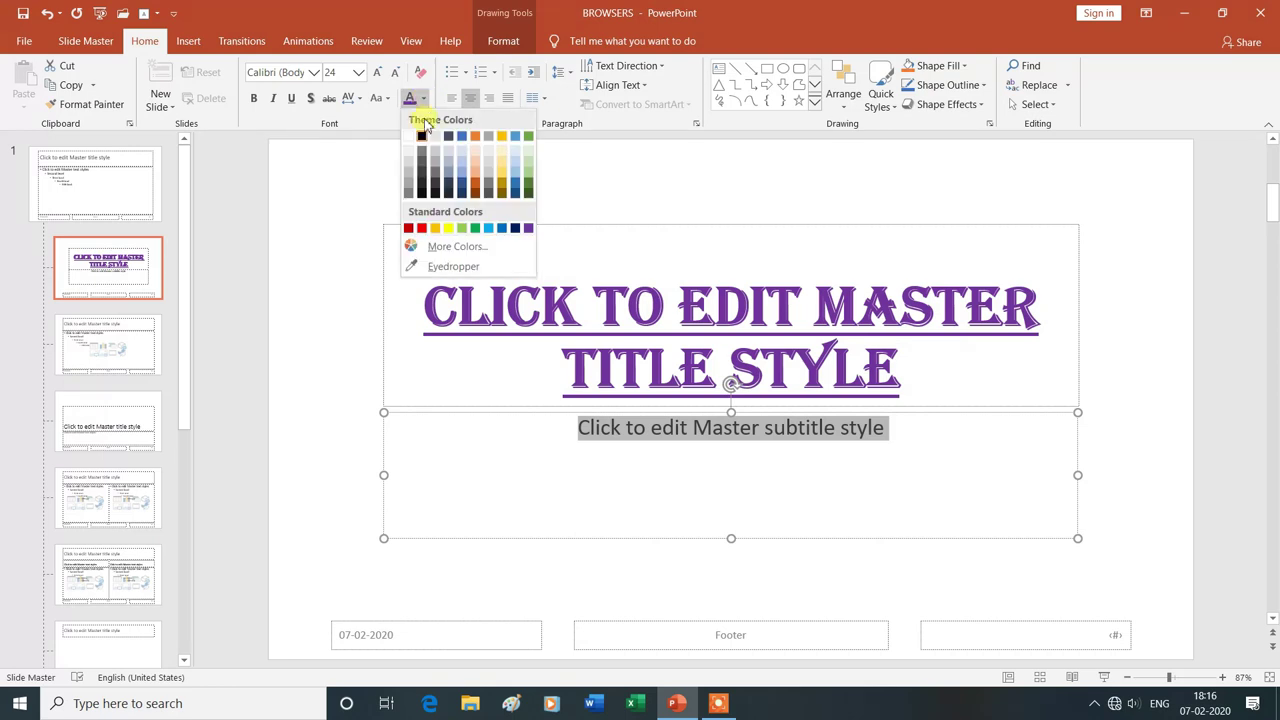
click(475, 229)
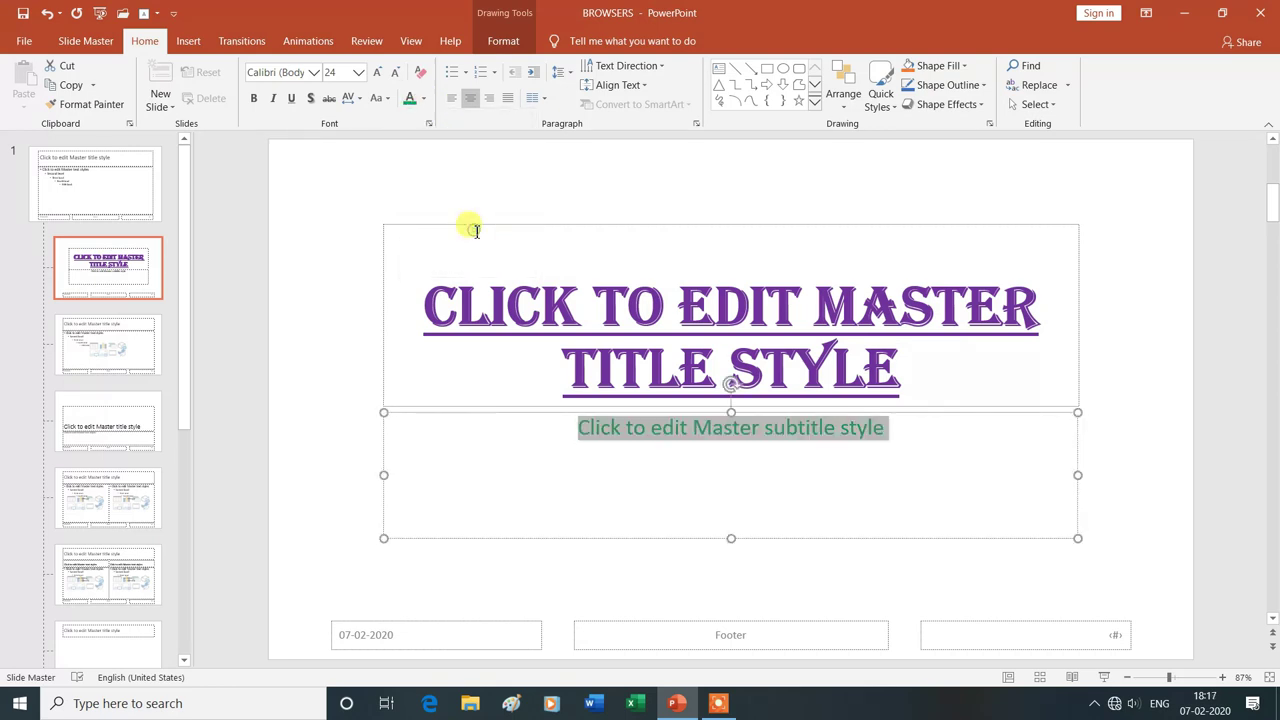
click(256, 100)
click(358, 72)
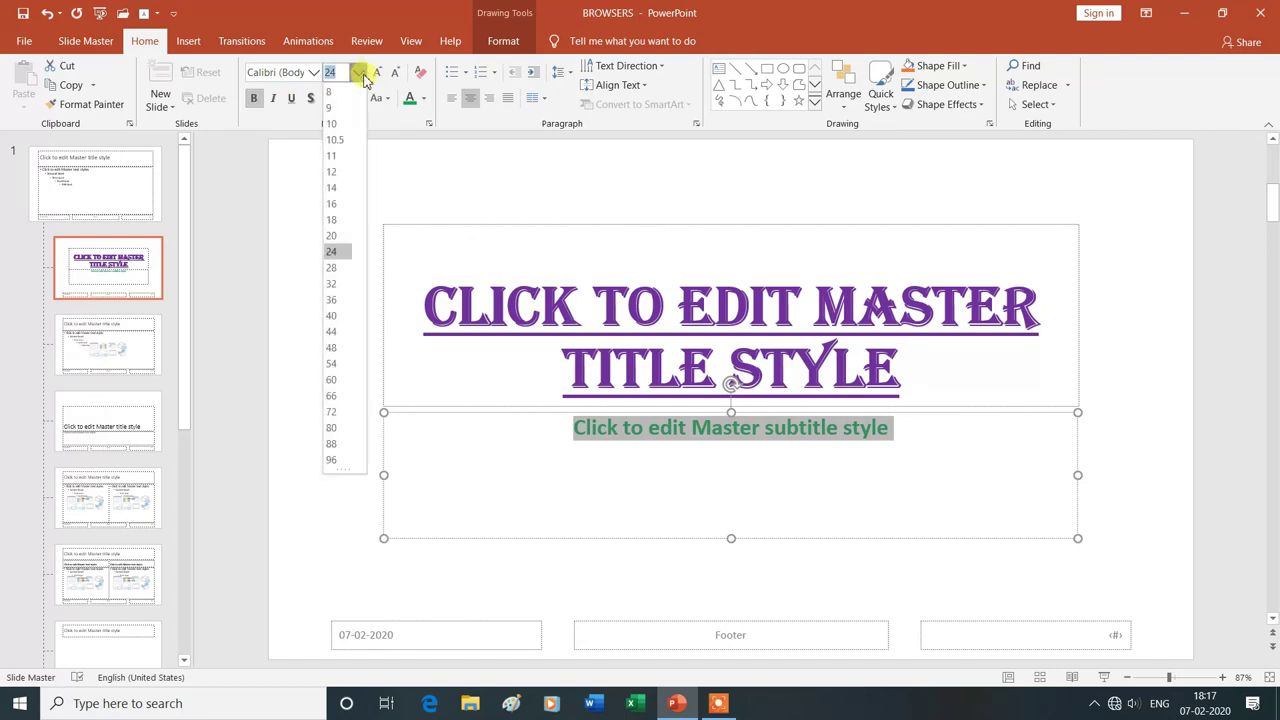
click(333, 299)
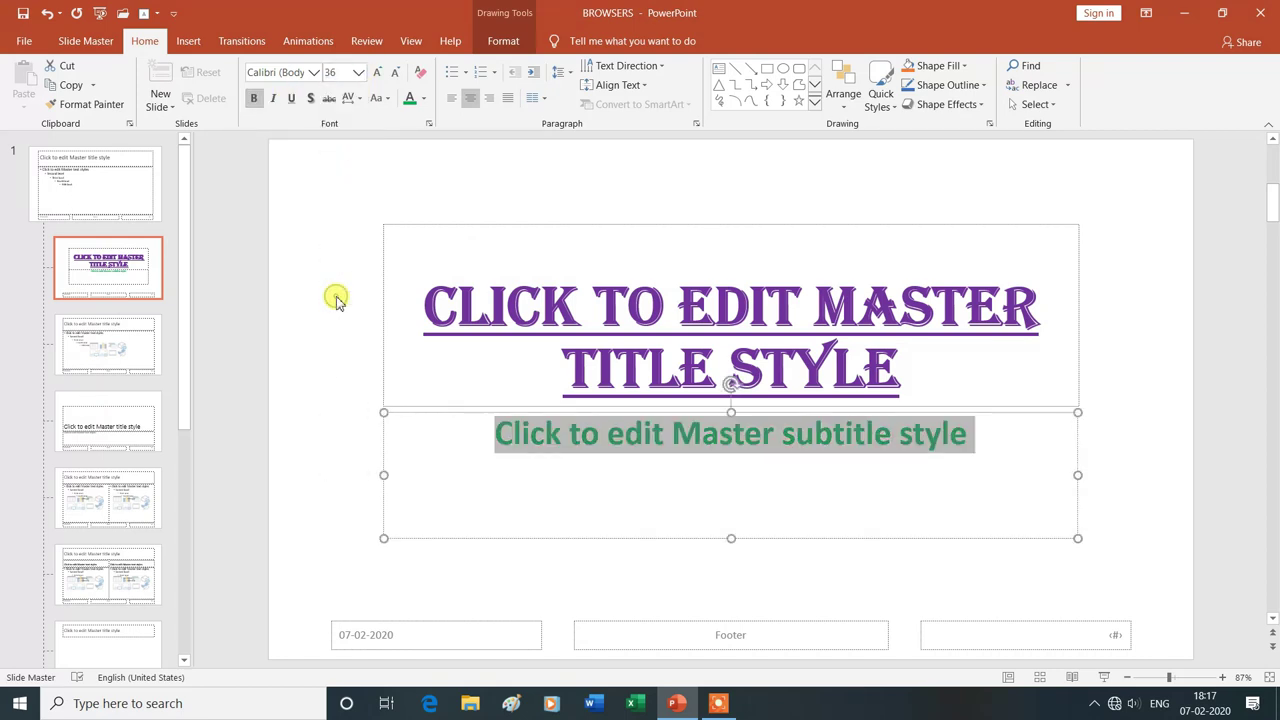
key(Right)
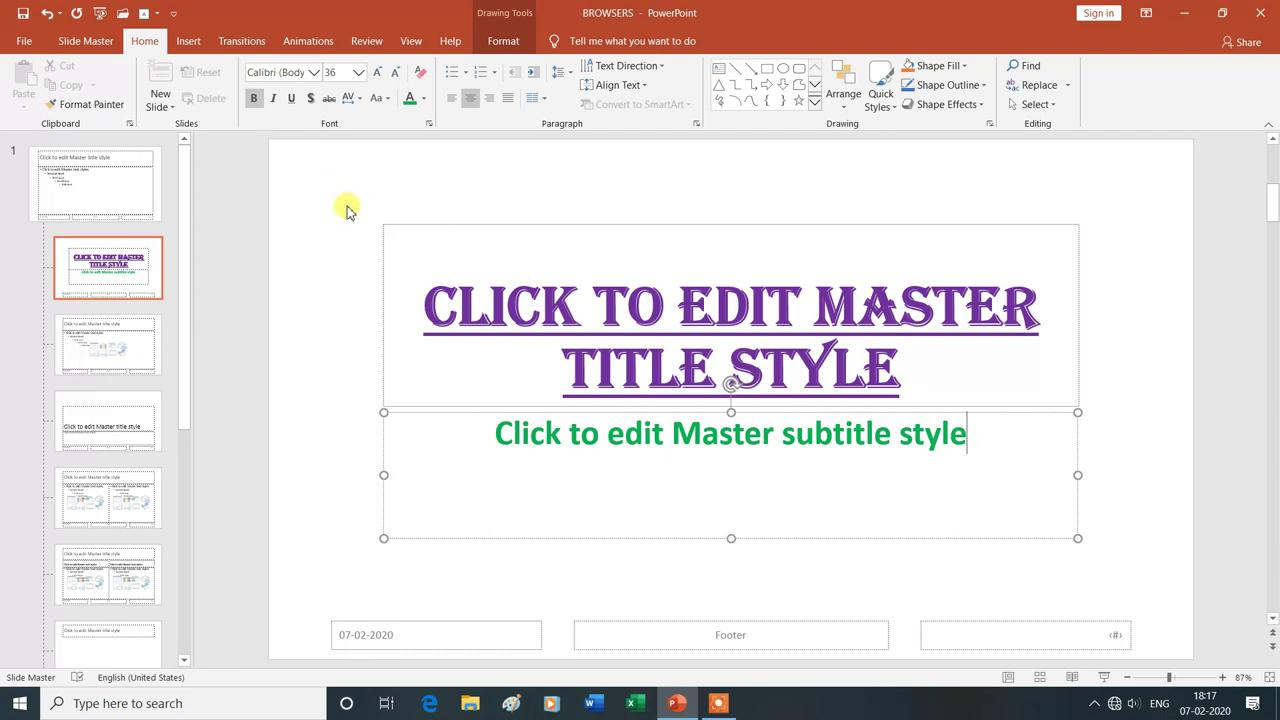
Insert the YsGyan Tech logo picture from the Desktop onto the Title Slide layout.
click(190, 41)
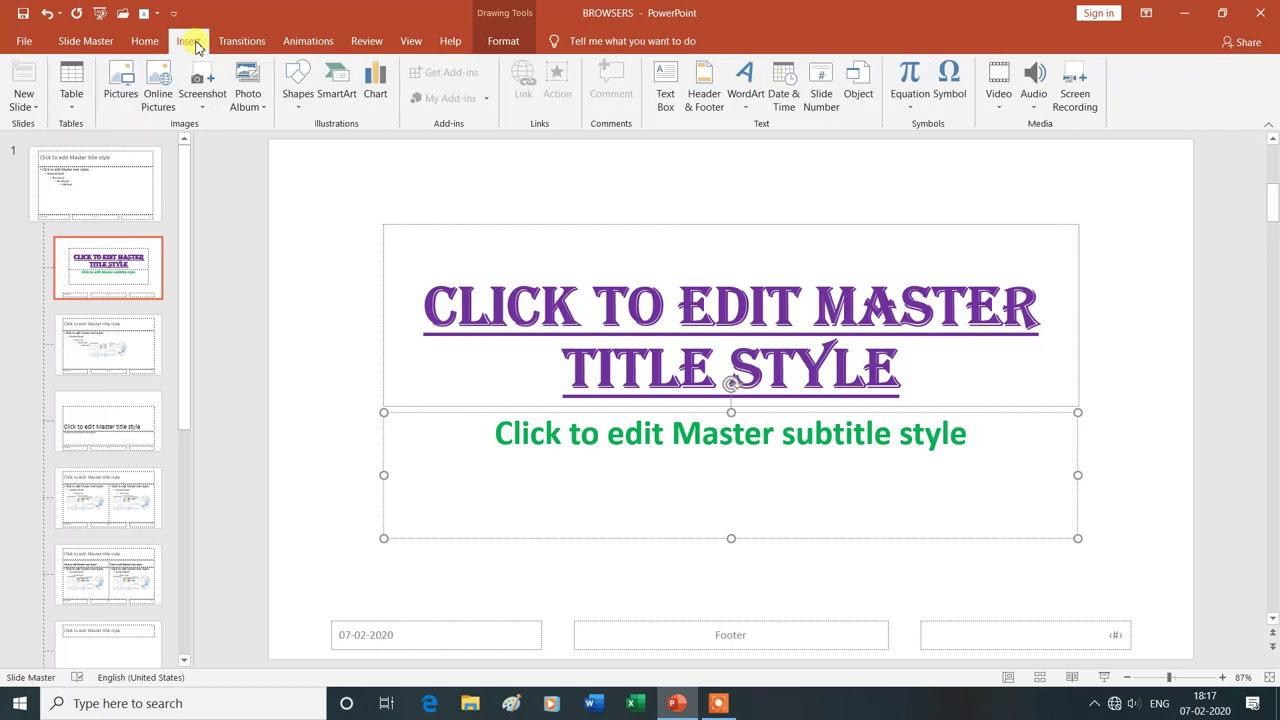
click(121, 88)
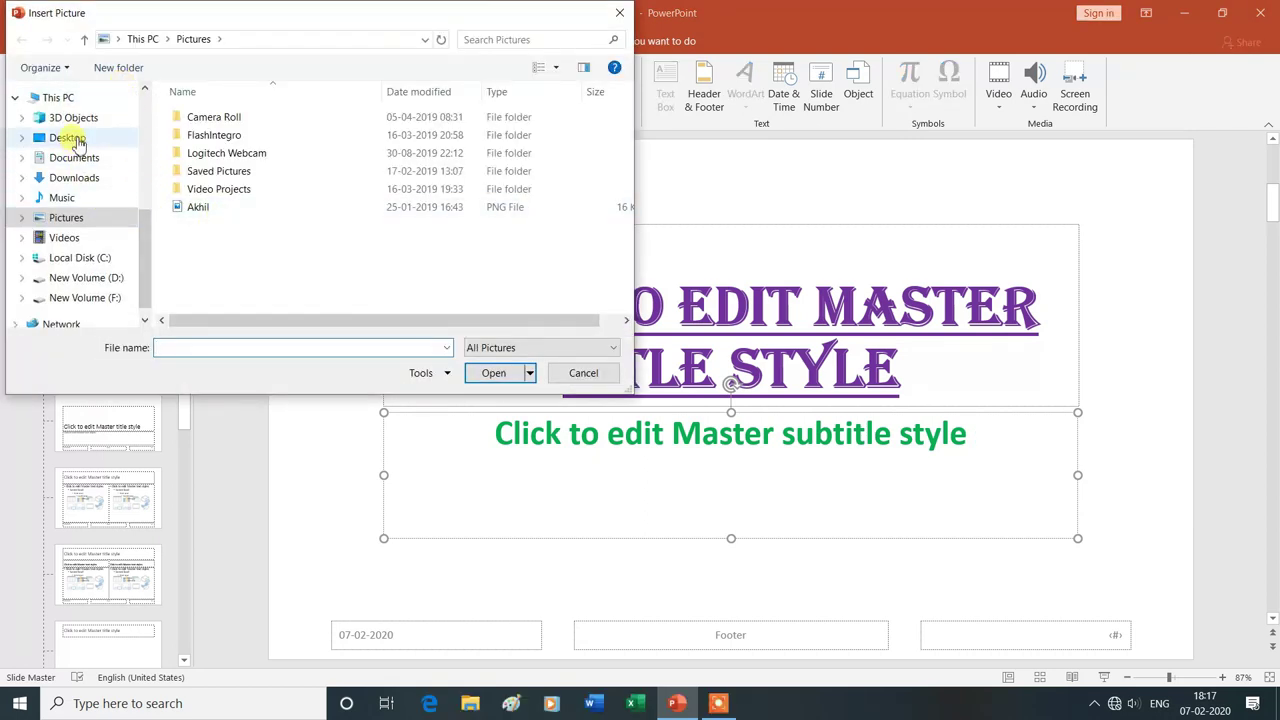
click(68, 138)
click(234, 124)
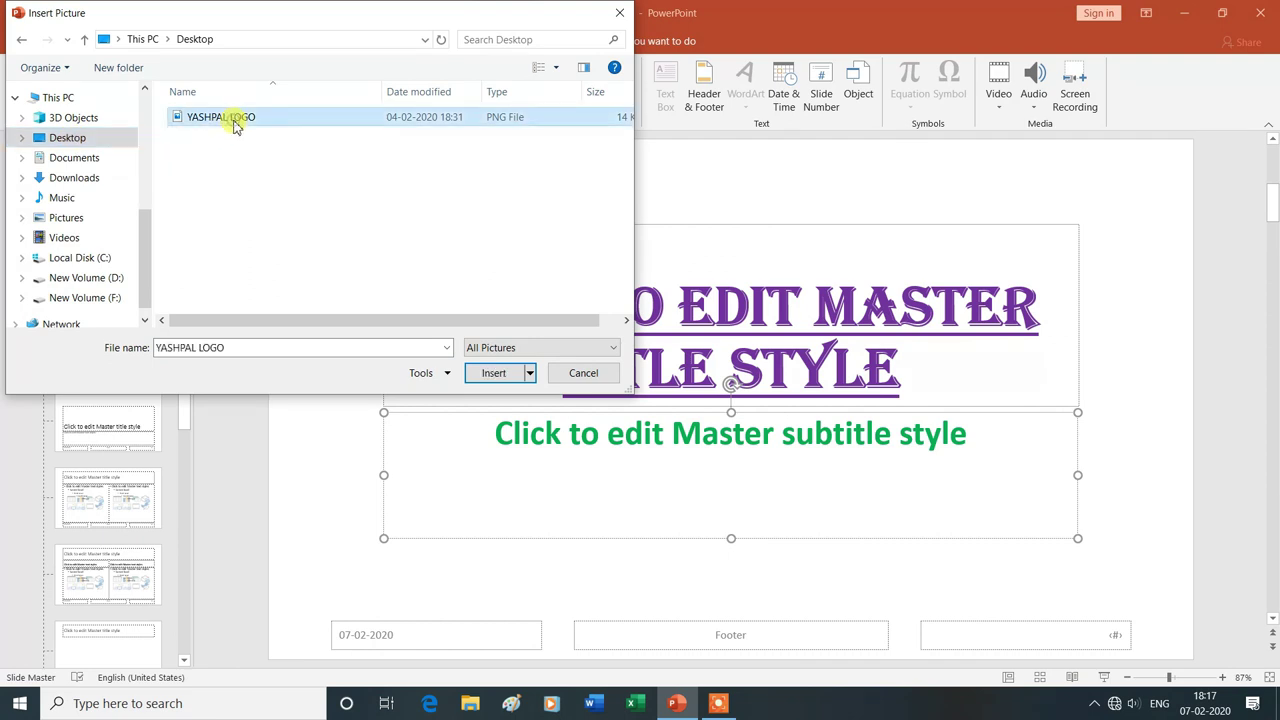
click(496, 375)
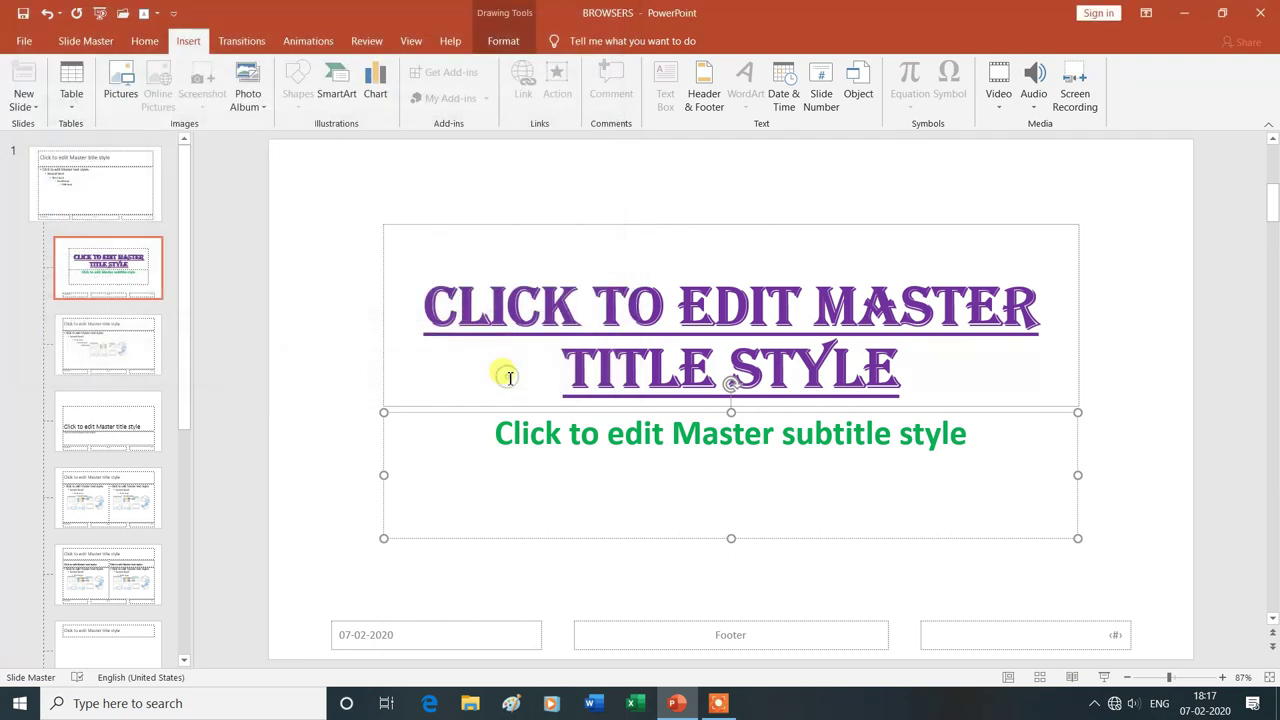
Move the logo into the top-left corner and shrink it to about 3.5 cm tall.
drag(750, 385, 362, 202)
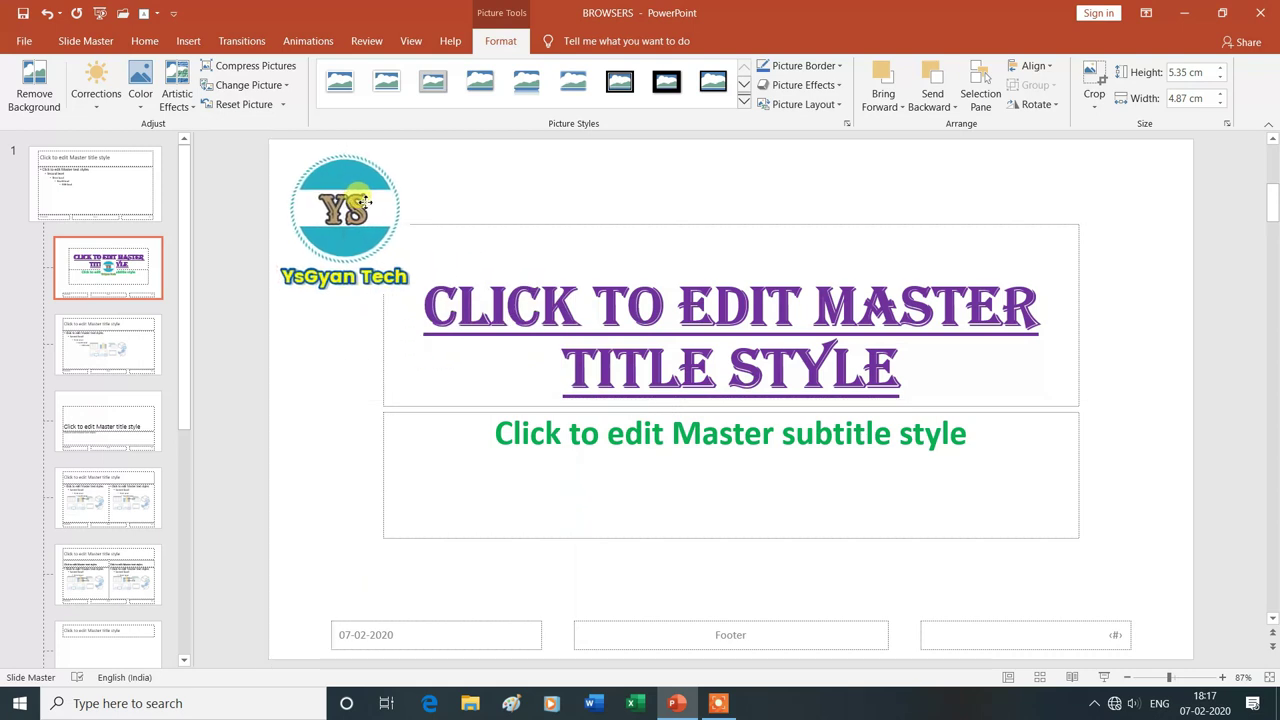
drag(362, 202, 364, 205)
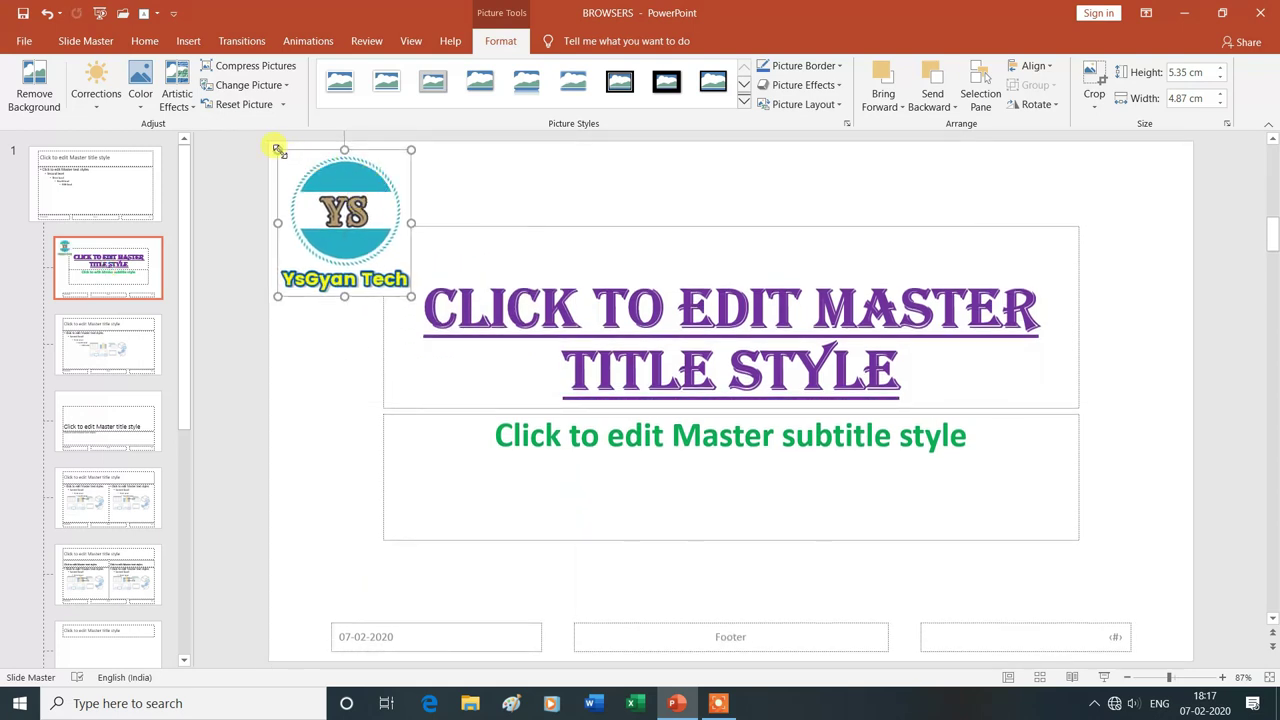
drag(277, 148, 322, 197)
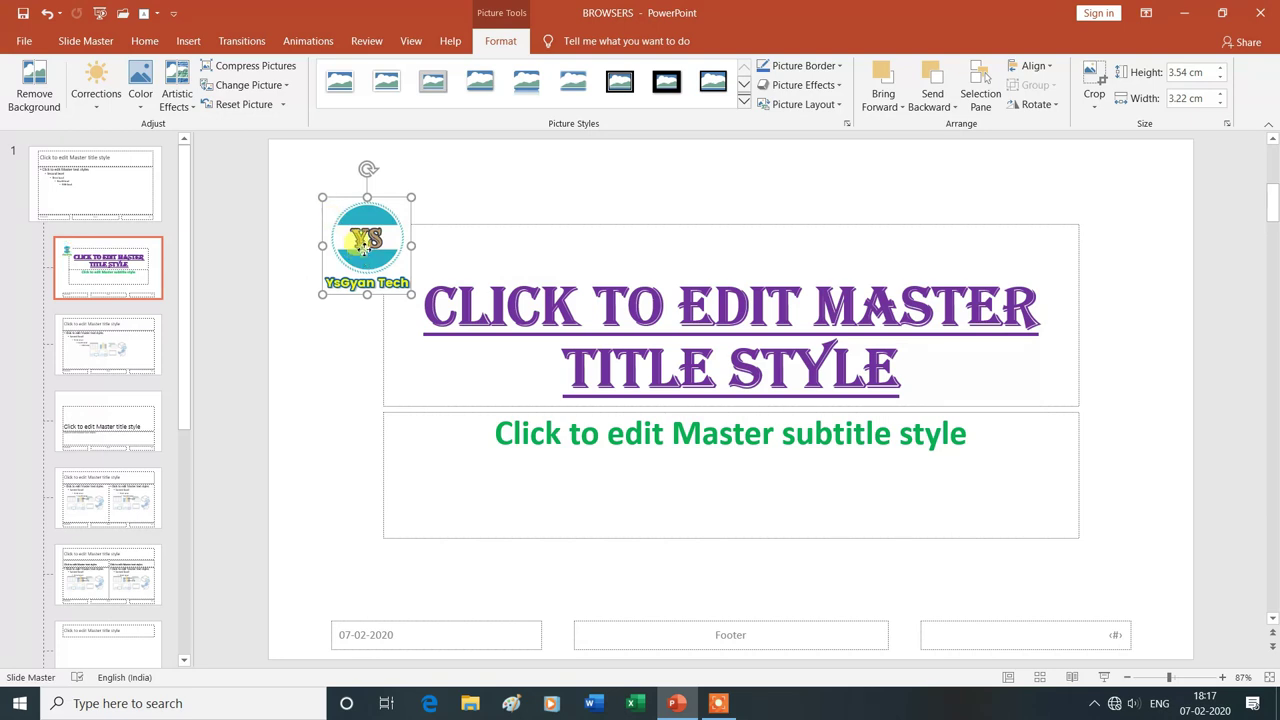
drag(364, 253, 339, 208)
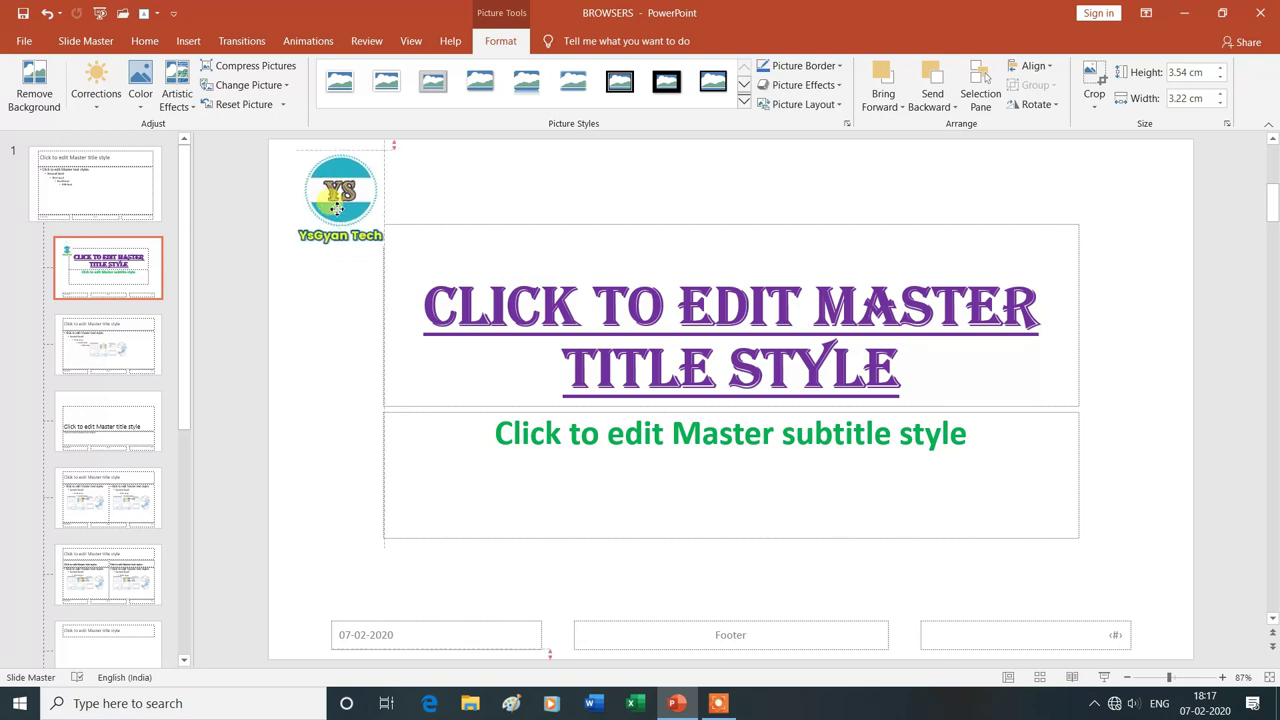
drag(339, 208, 340, 207)
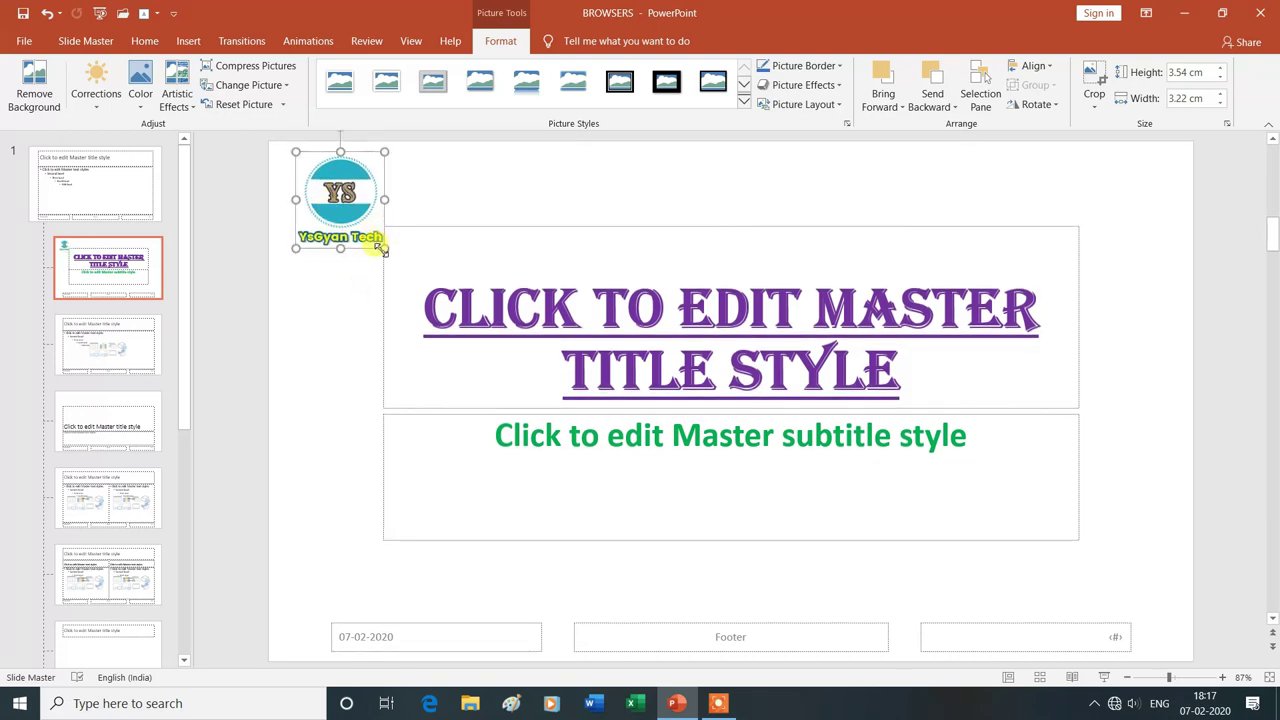
drag(383, 247, 377, 238)
click(343, 291)
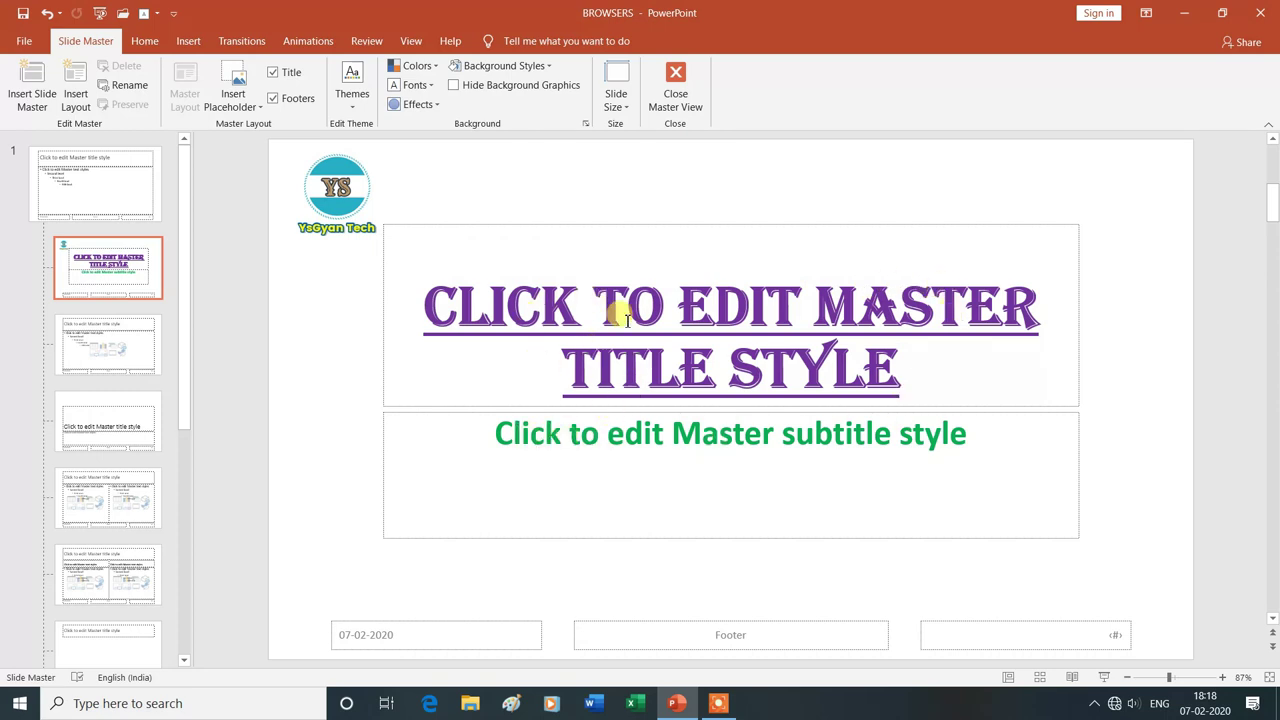
click(417, 47)
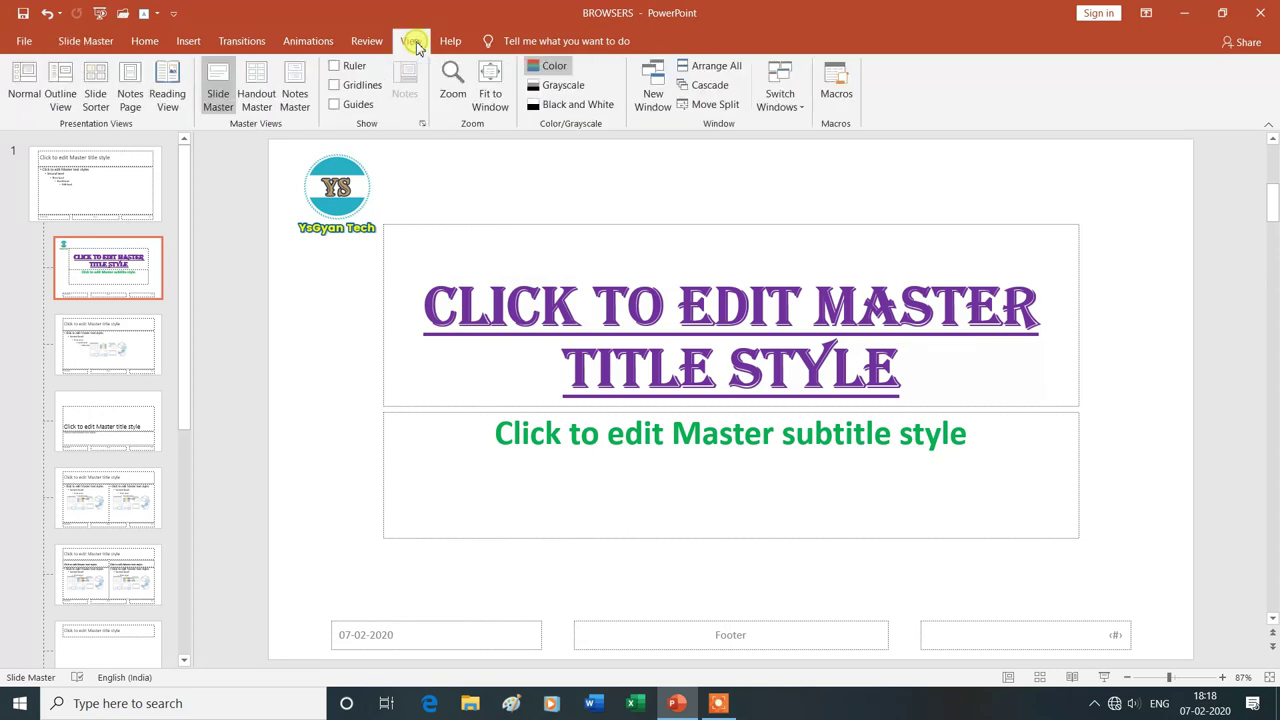
Return to Normal view and check slides 2, 3 and 4 for the logo.
click(25, 85)
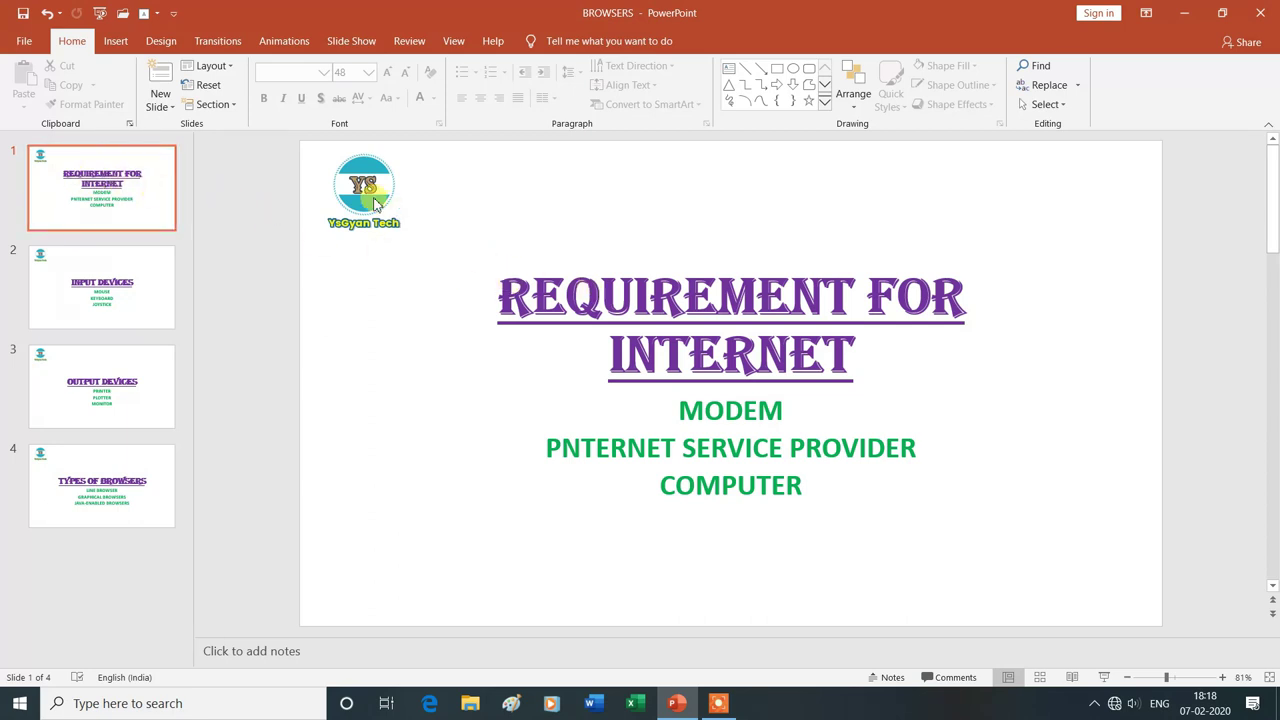
click(108, 290)
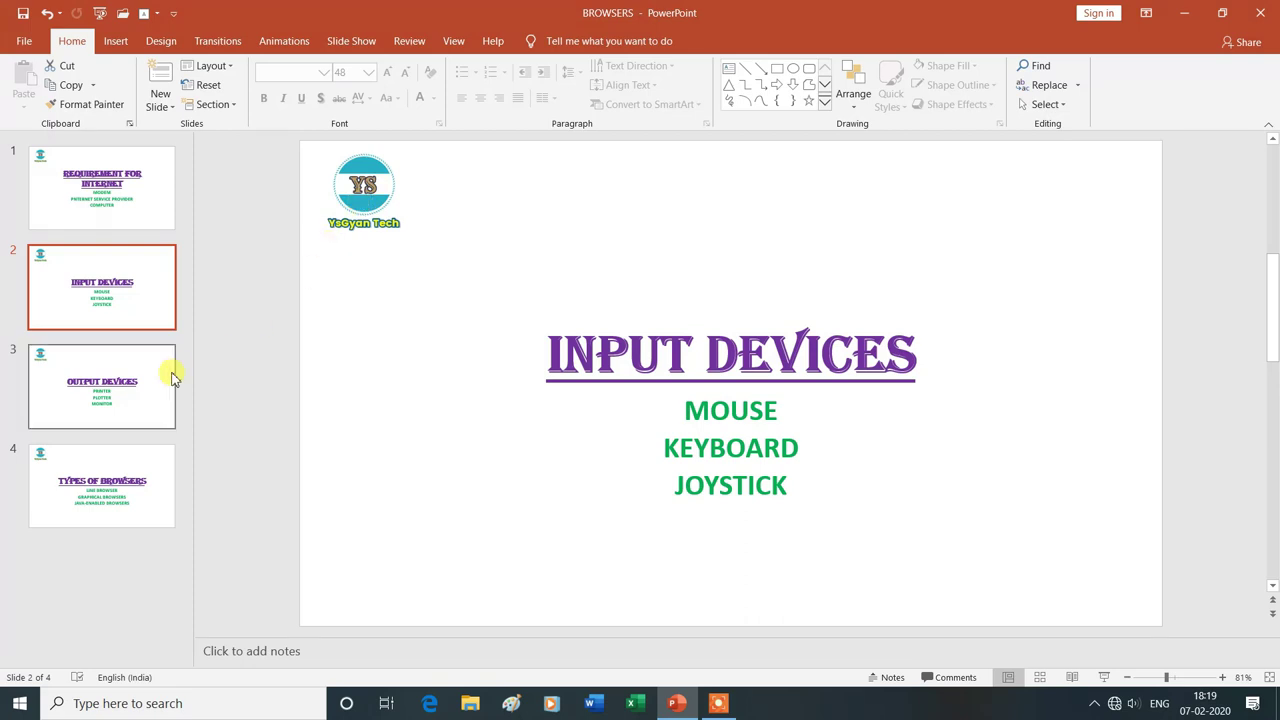
click(134, 386)
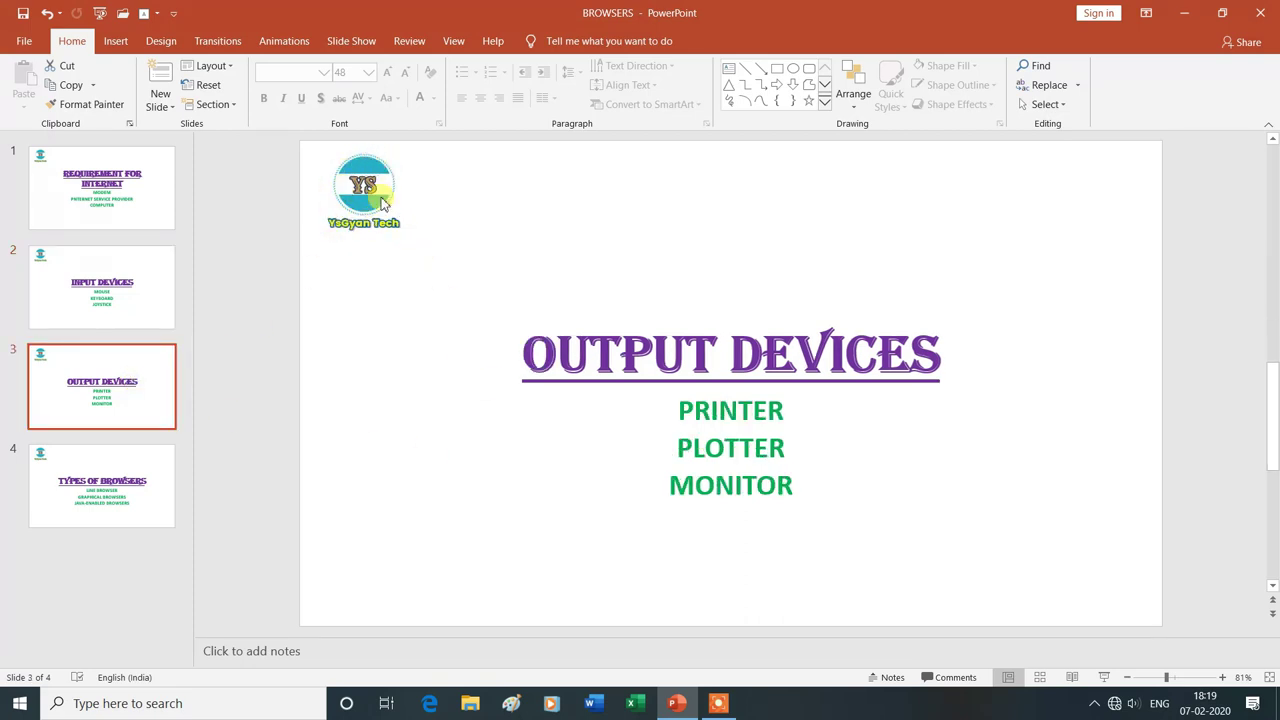
click(128, 486)
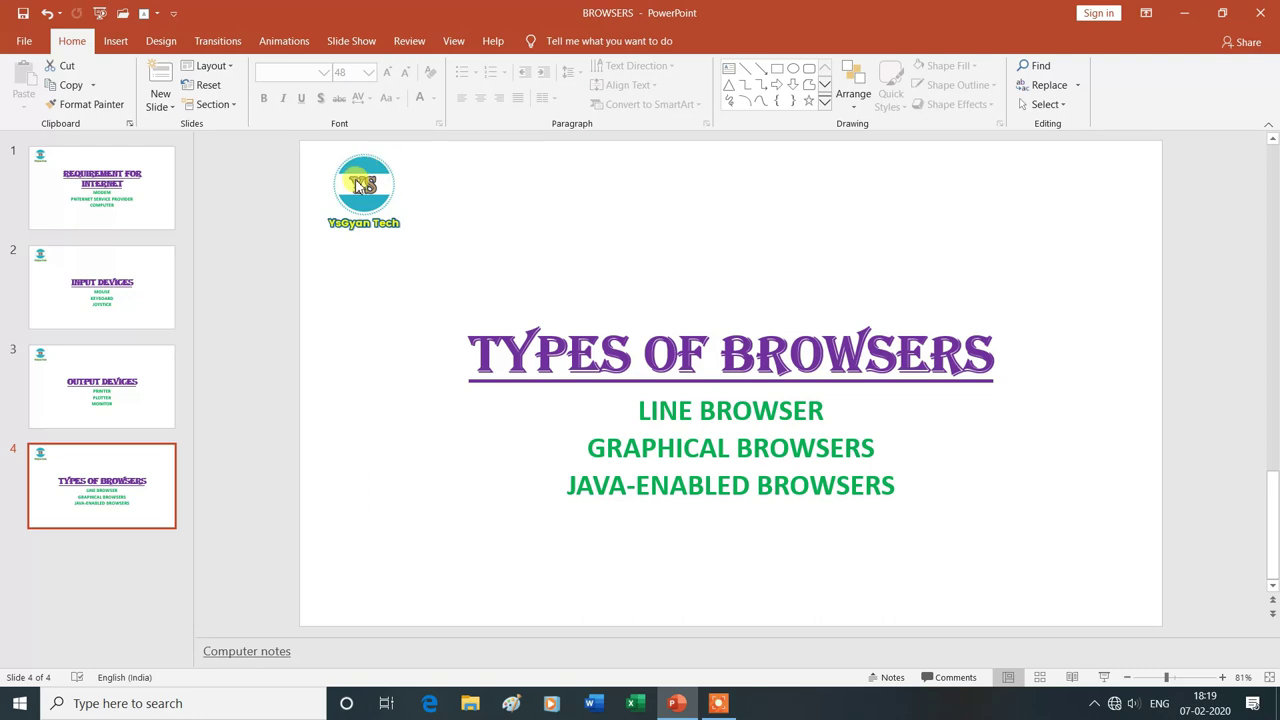
click(455, 42)
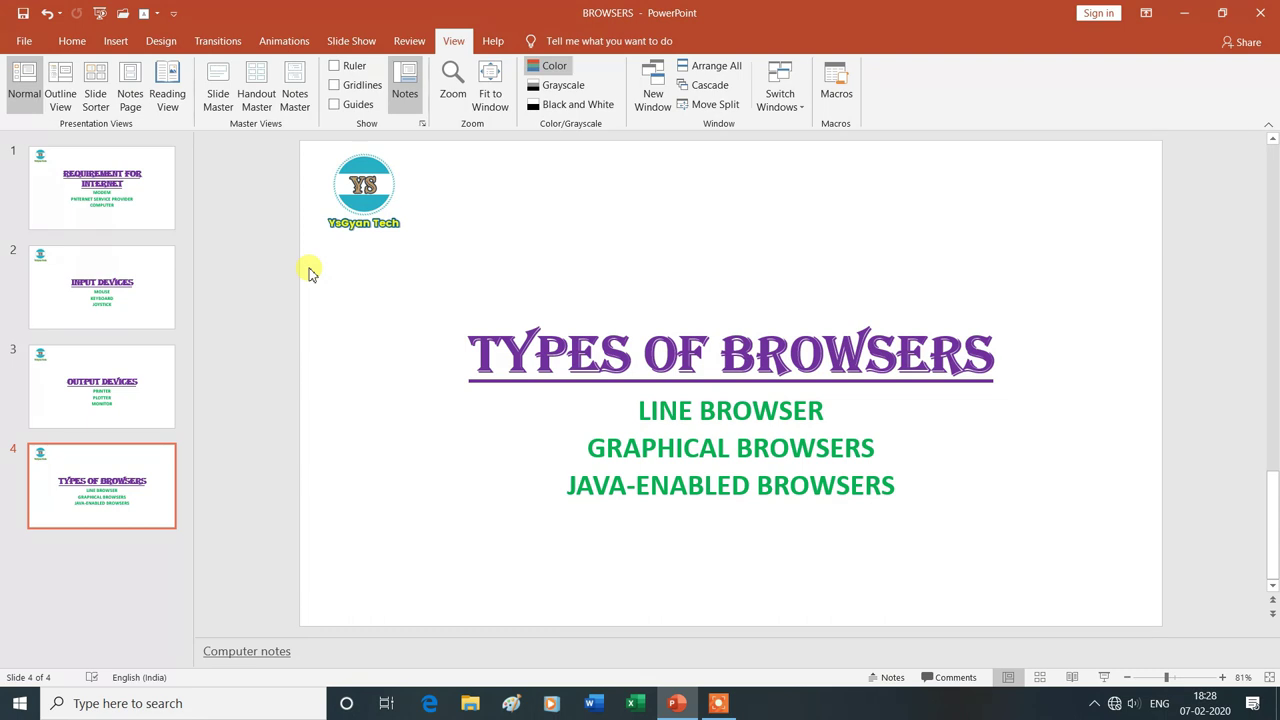
Open the Handout Master and switch its orientation to Landscape, then back to Portrait.
click(257, 82)
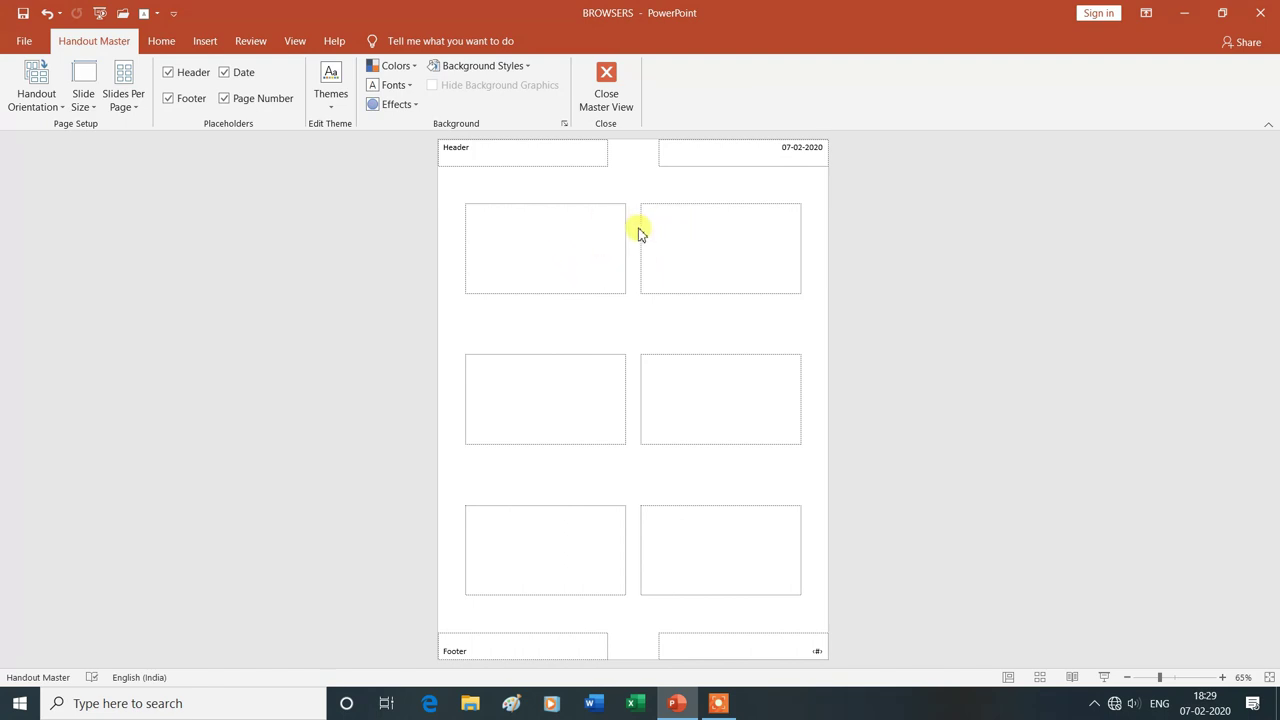
click(63, 113)
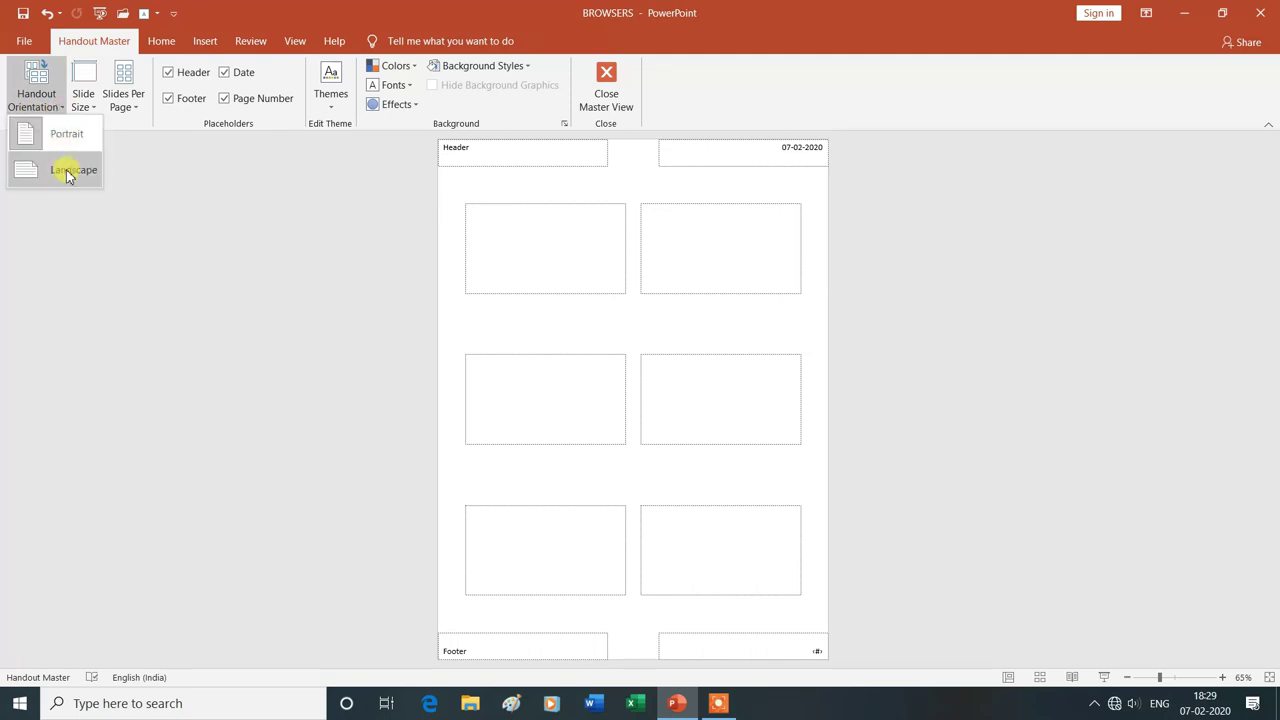
click(68, 172)
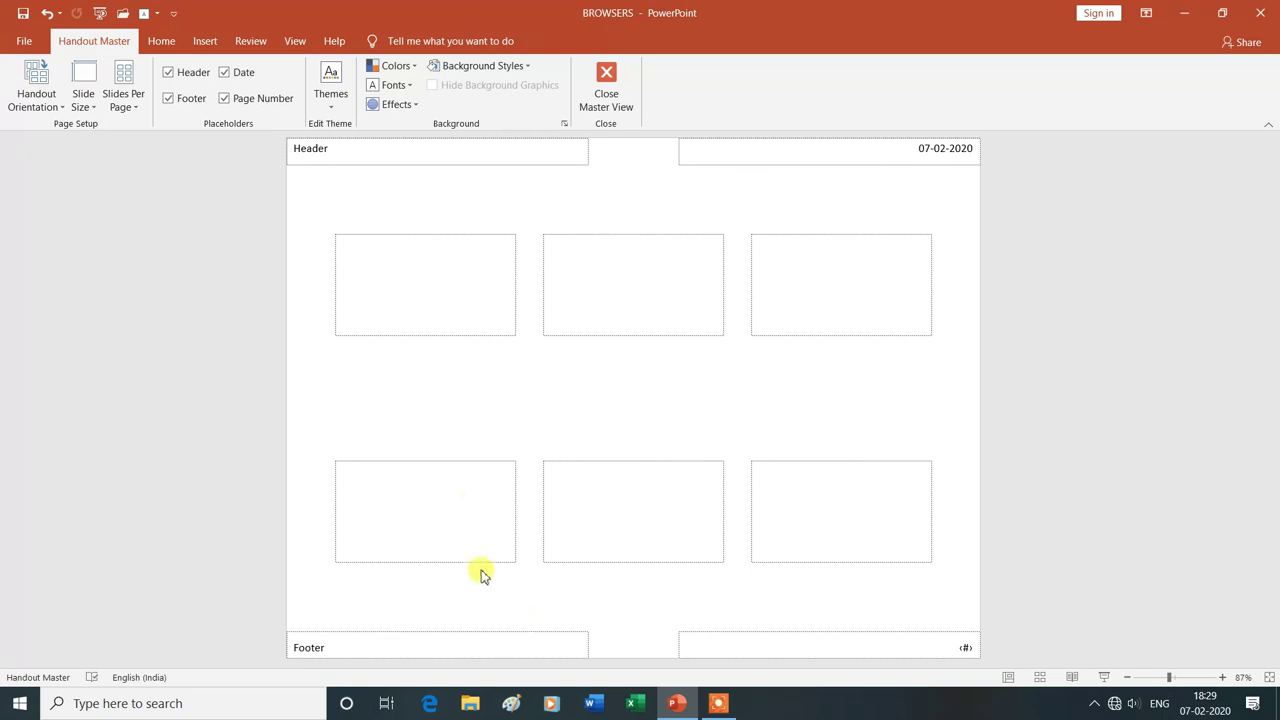
click(57, 106)
click(57, 135)
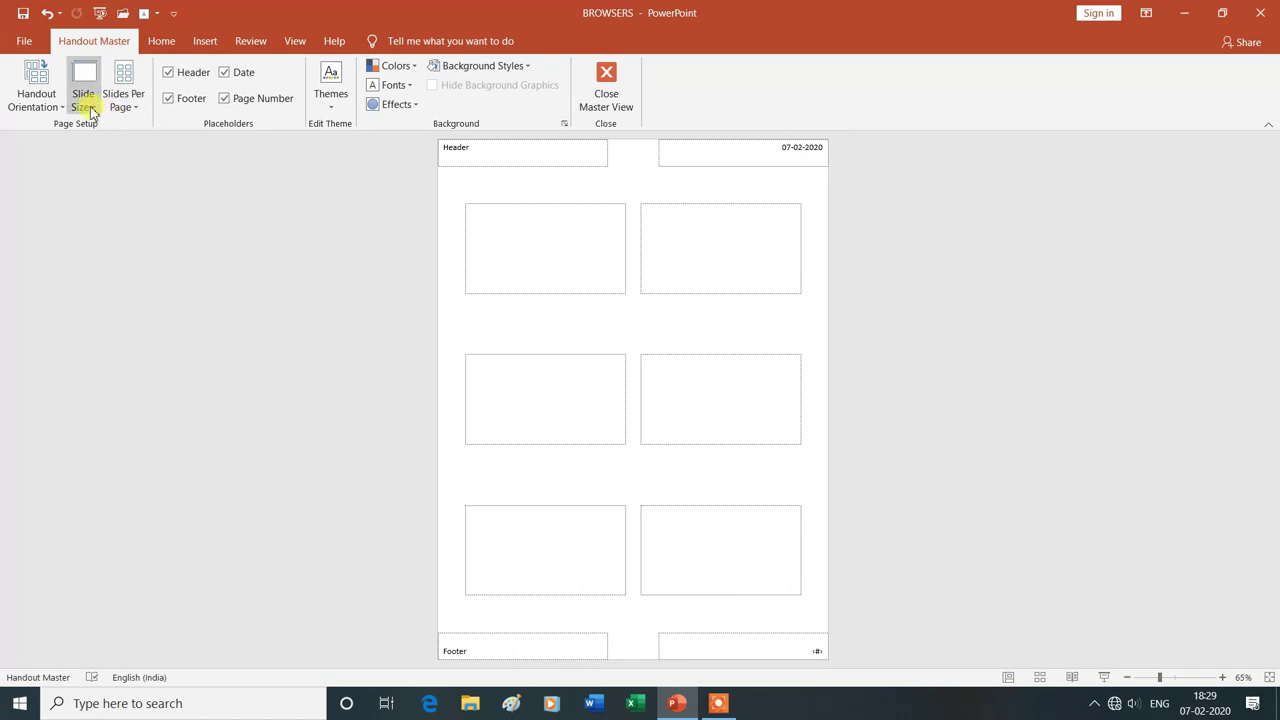
click(89, 110)
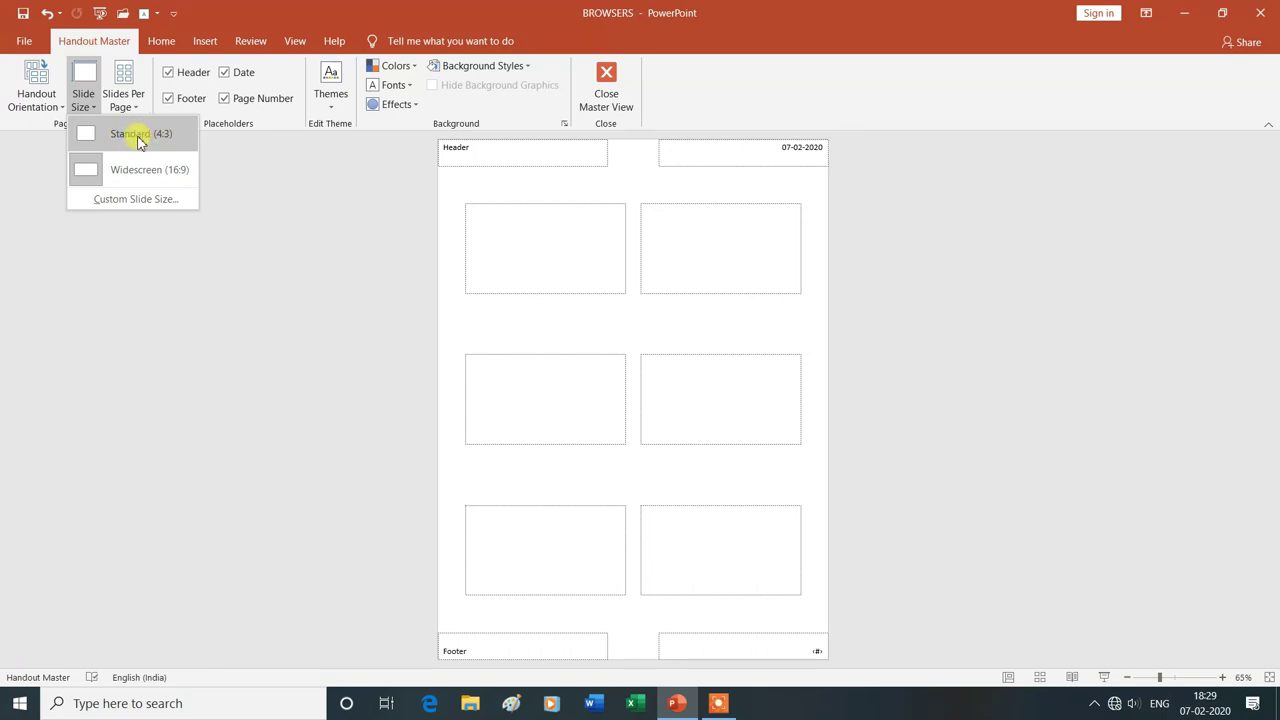
click(139, 136)
click(751, 368)
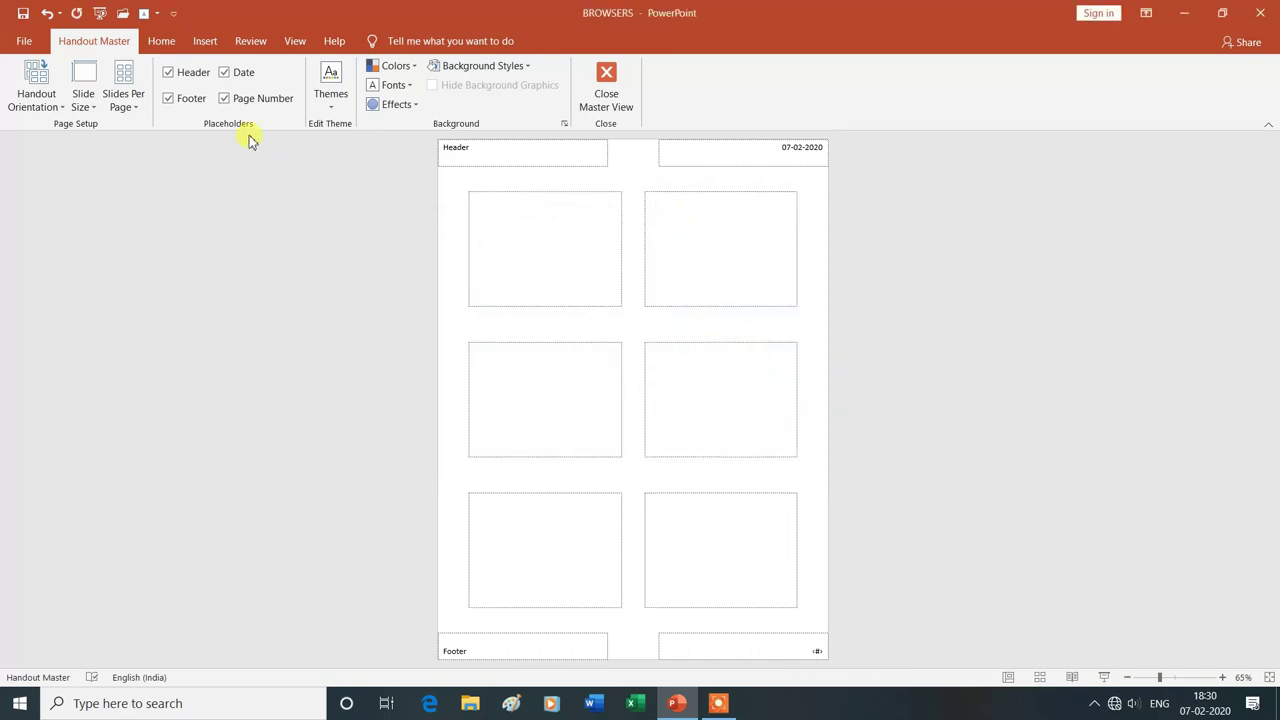
click(86, 100)
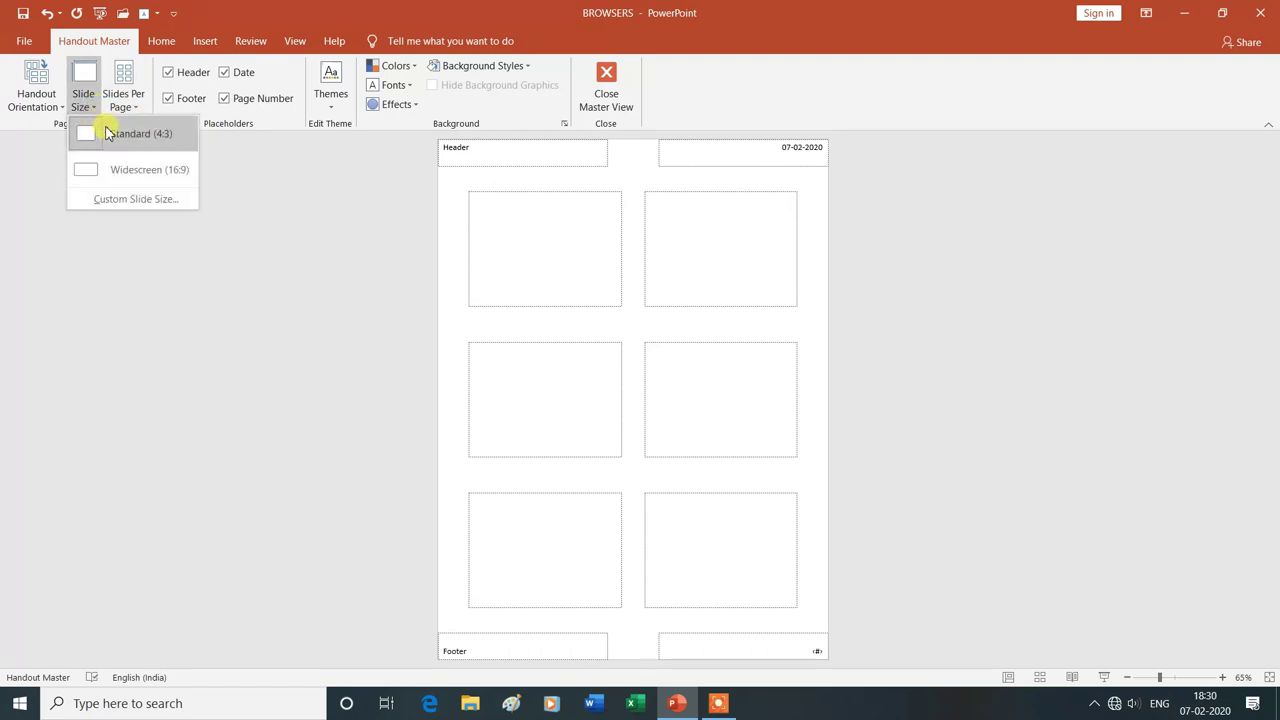
click(130, 172)
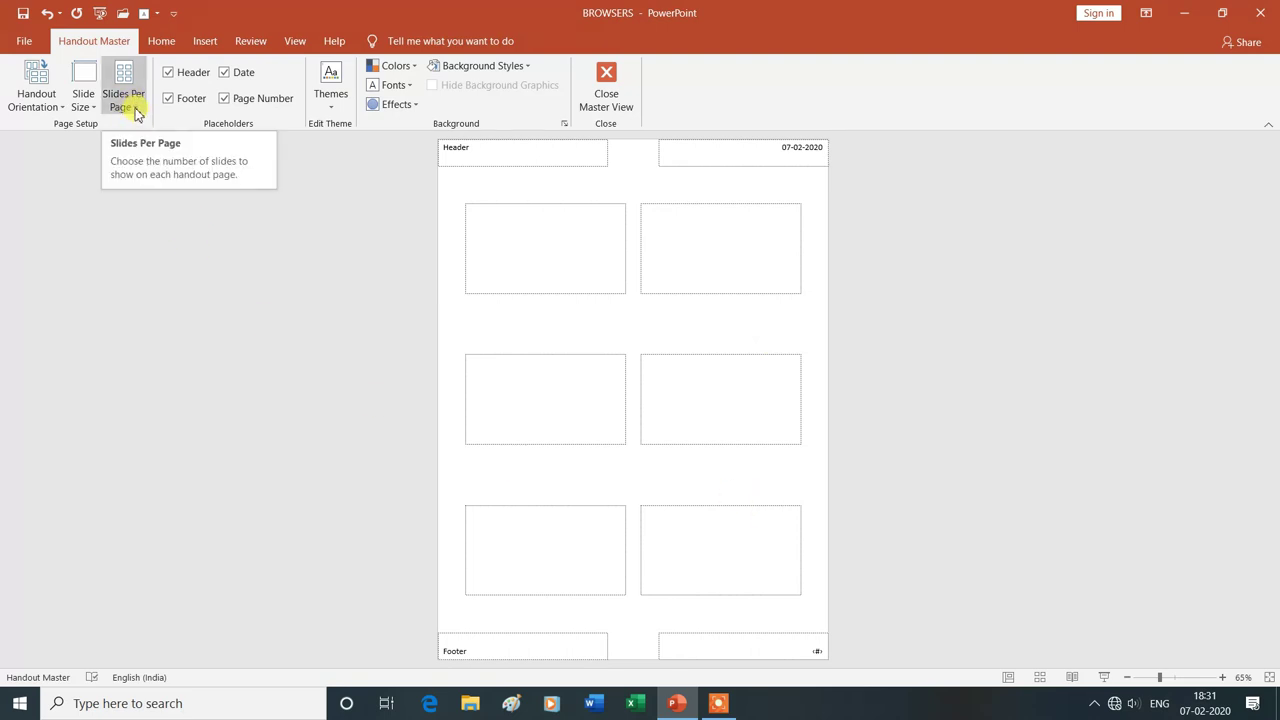
Try the 1, 2 and 3 slides-per-page handout layouts.
click(137, 112)
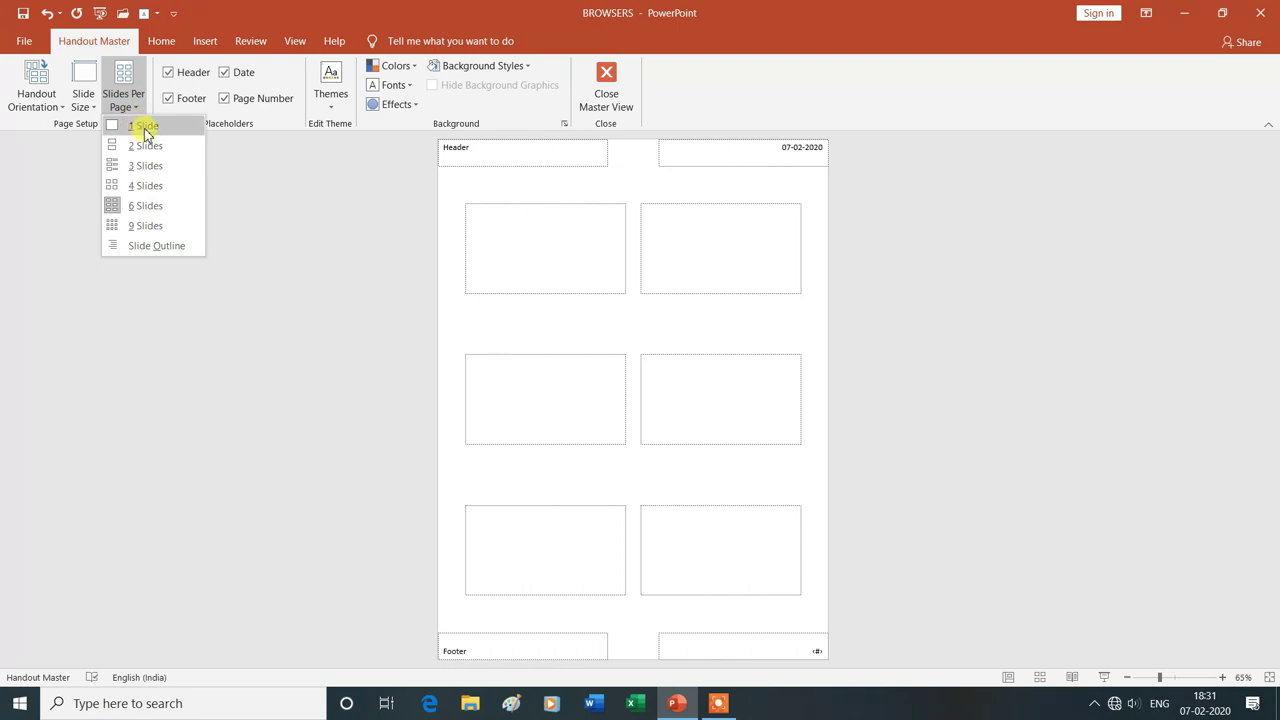
click(146, 133)
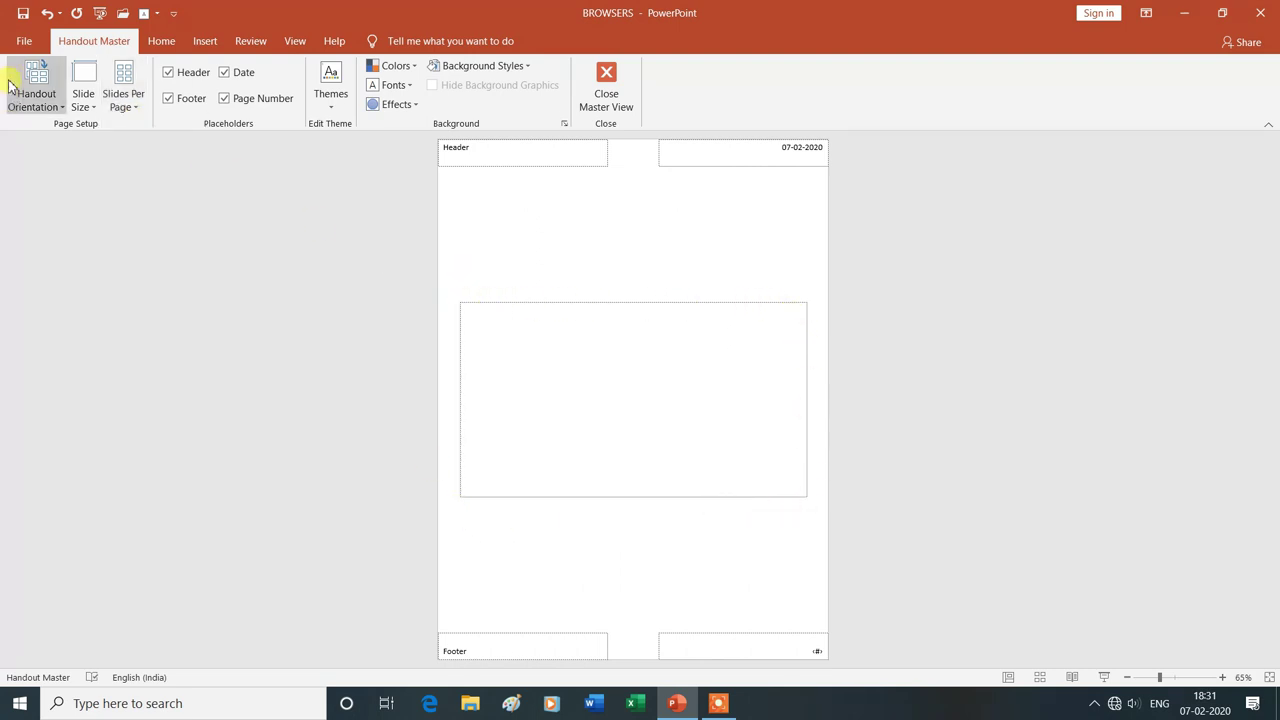
click(127, 104)
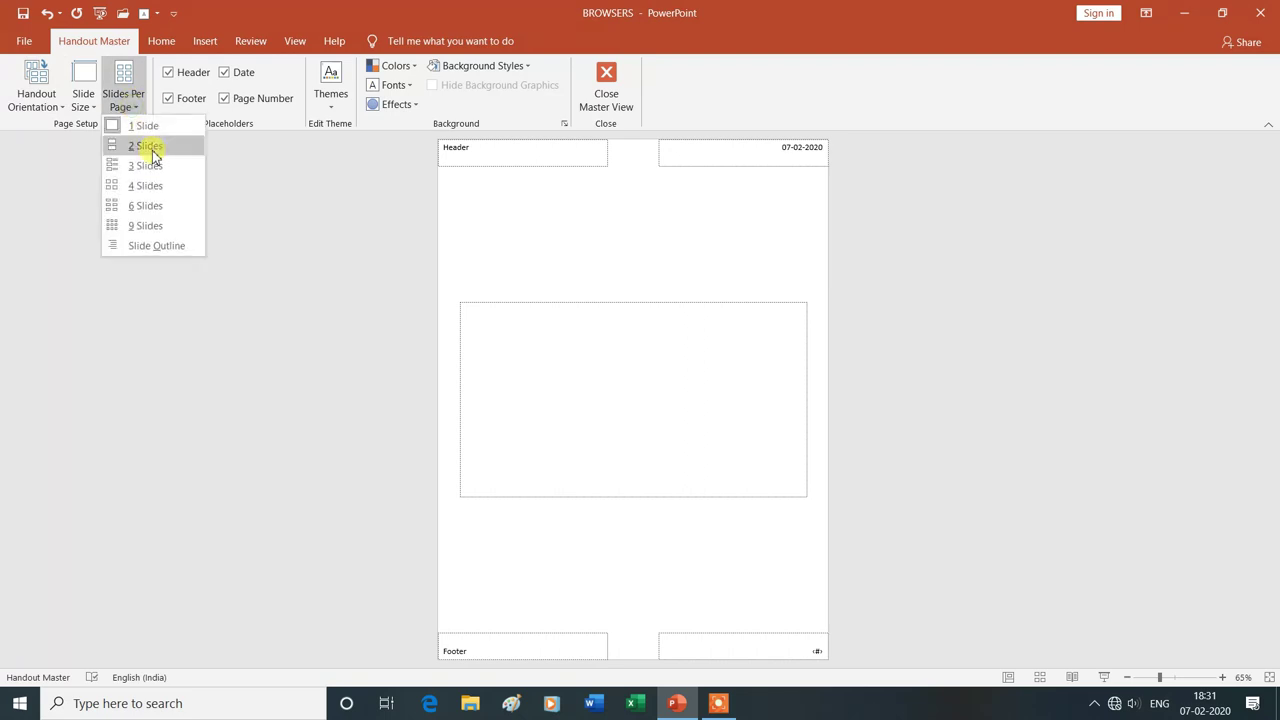
click(148, 148)
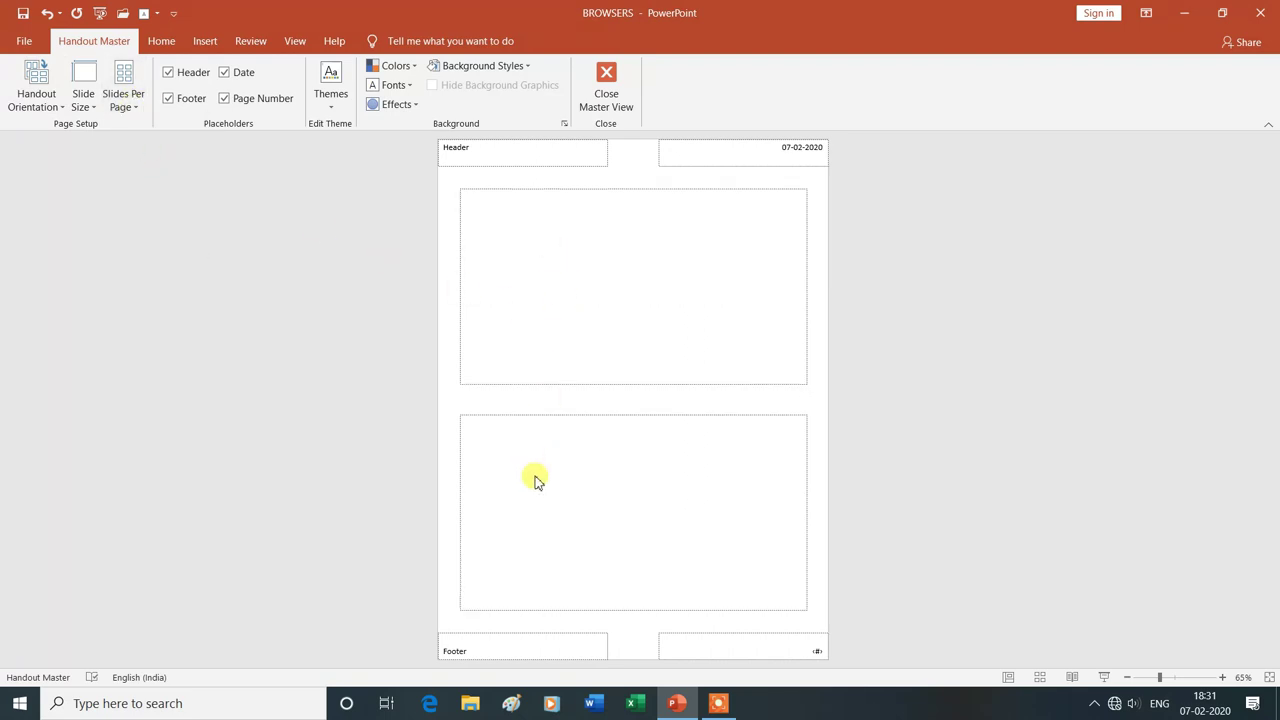
click(133, 106)
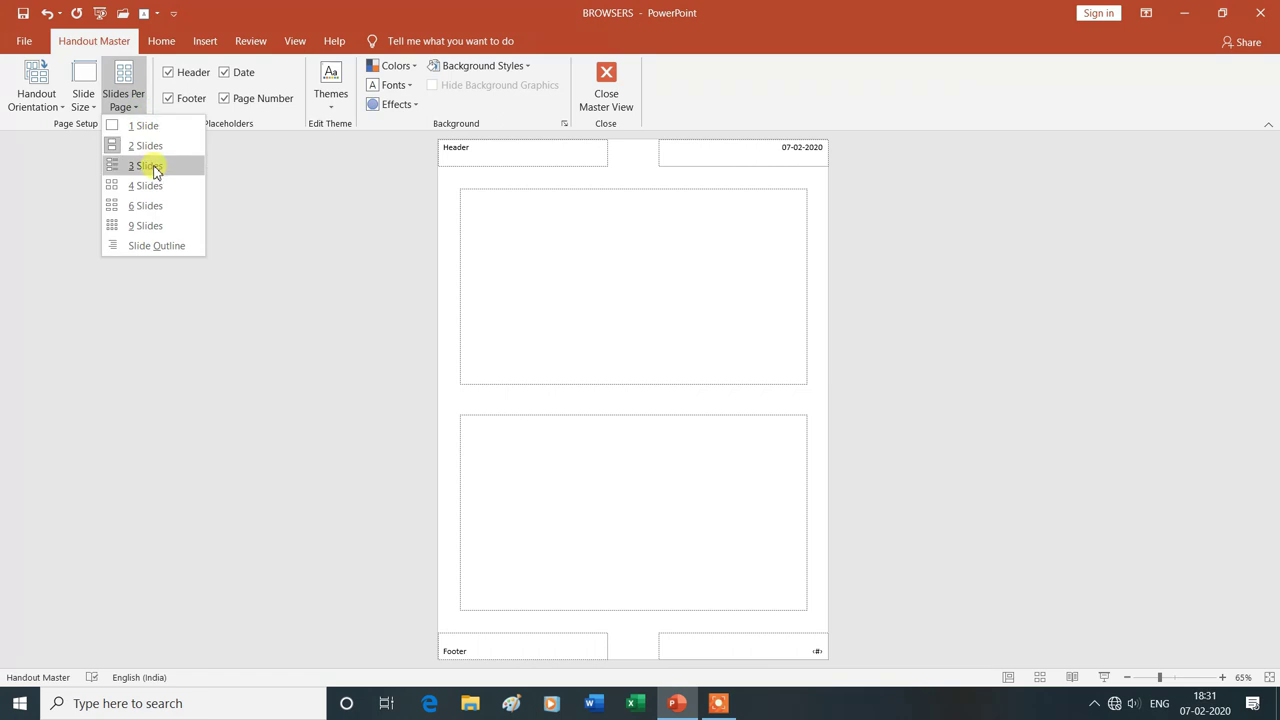
click(150, 166)
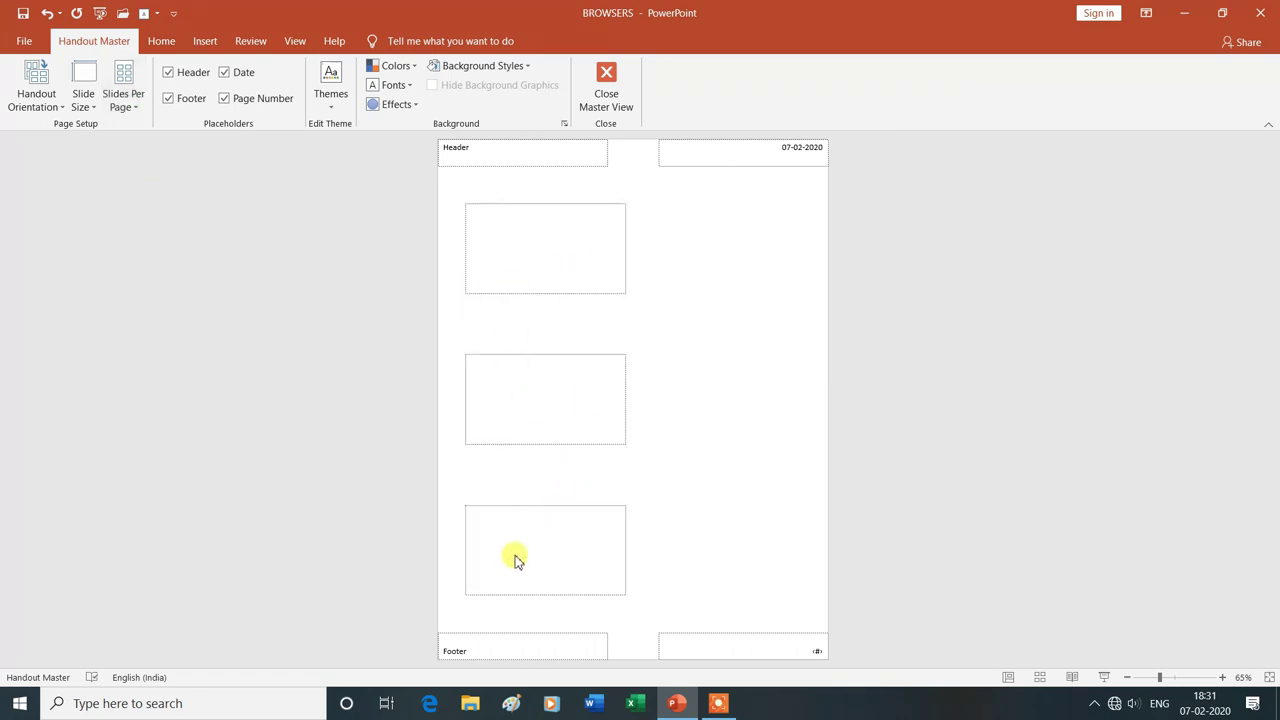
Try 6 slides per page, settle on 9, and remove the header placeholder.
click(139, 112)
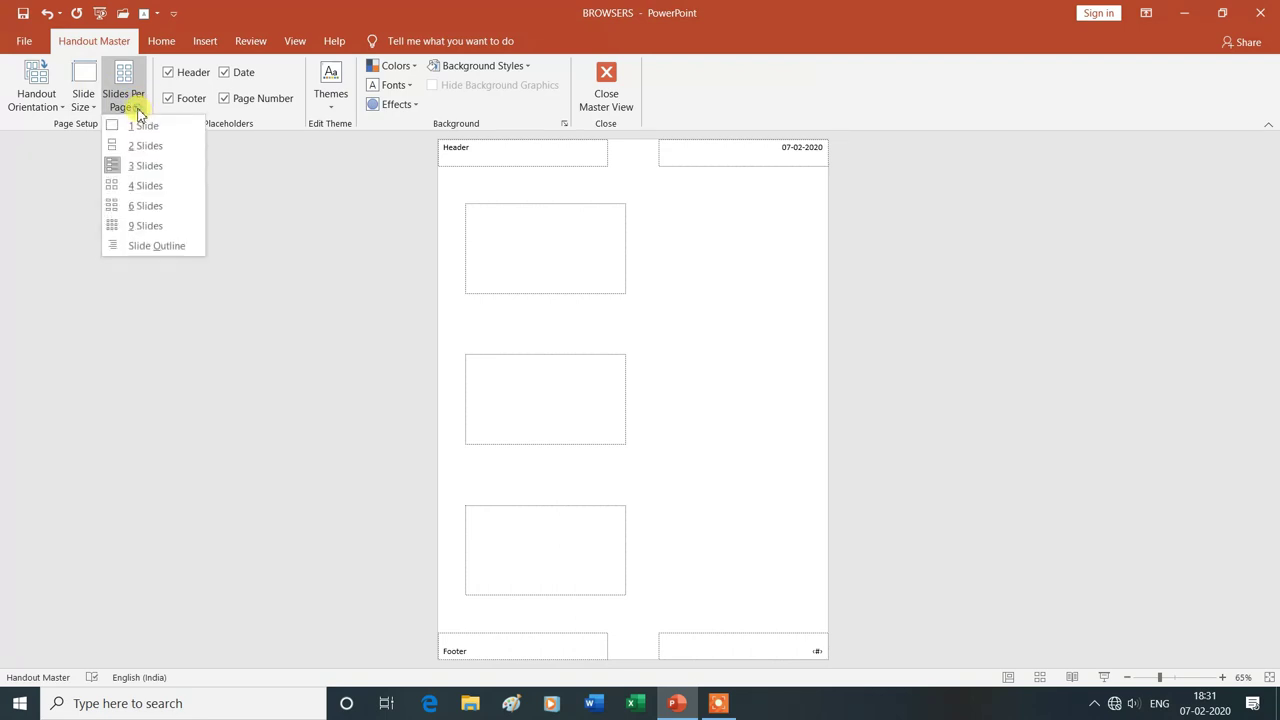
click(141, 207)
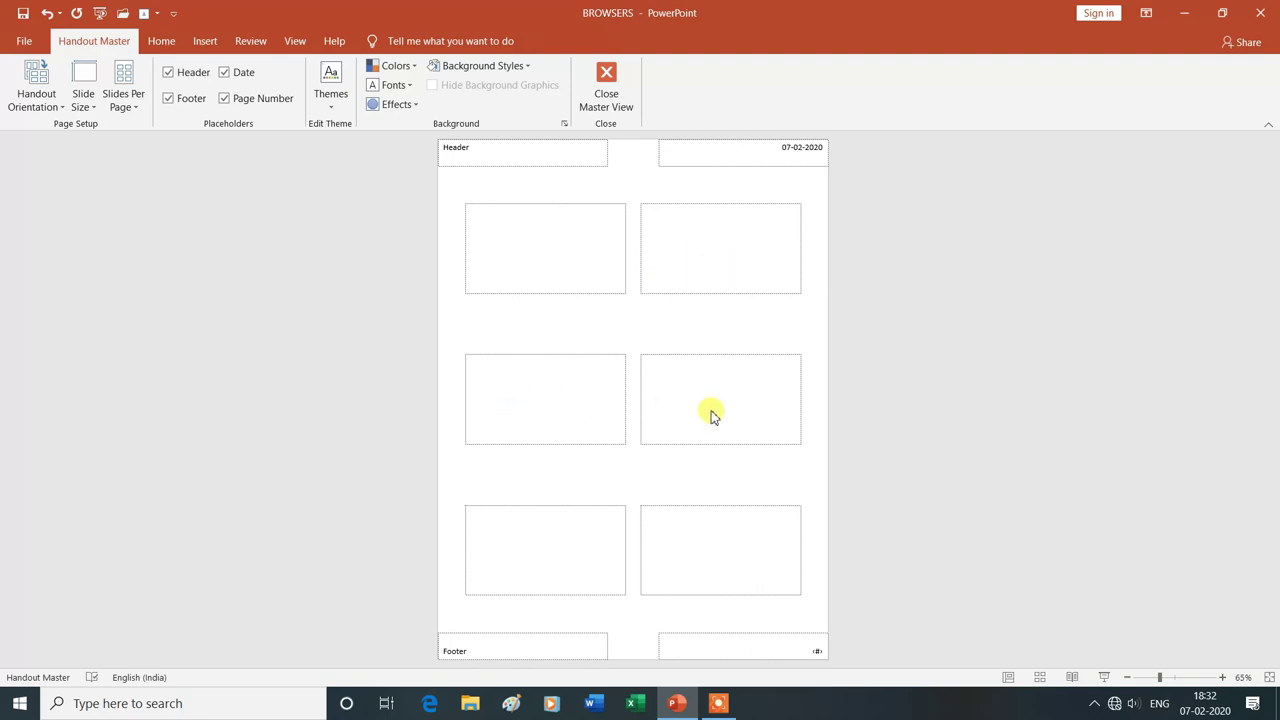
click(140, 113)
click(150, 226)
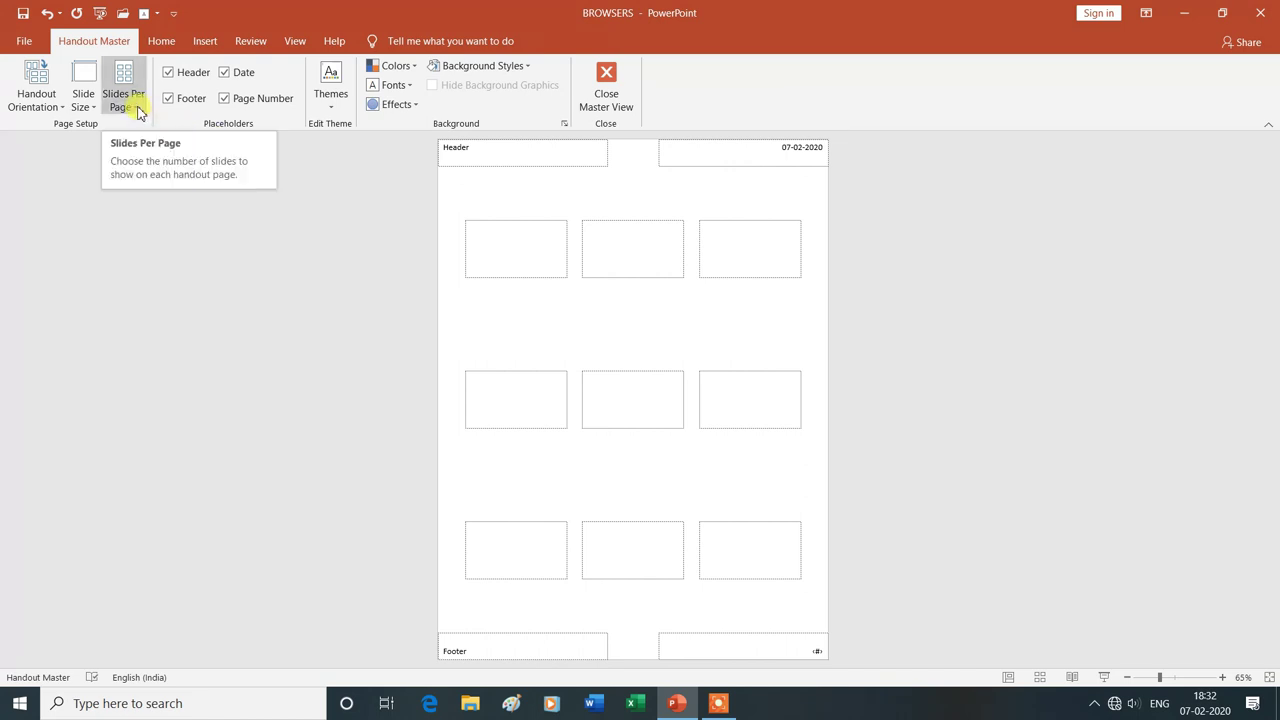
click(139, 112)
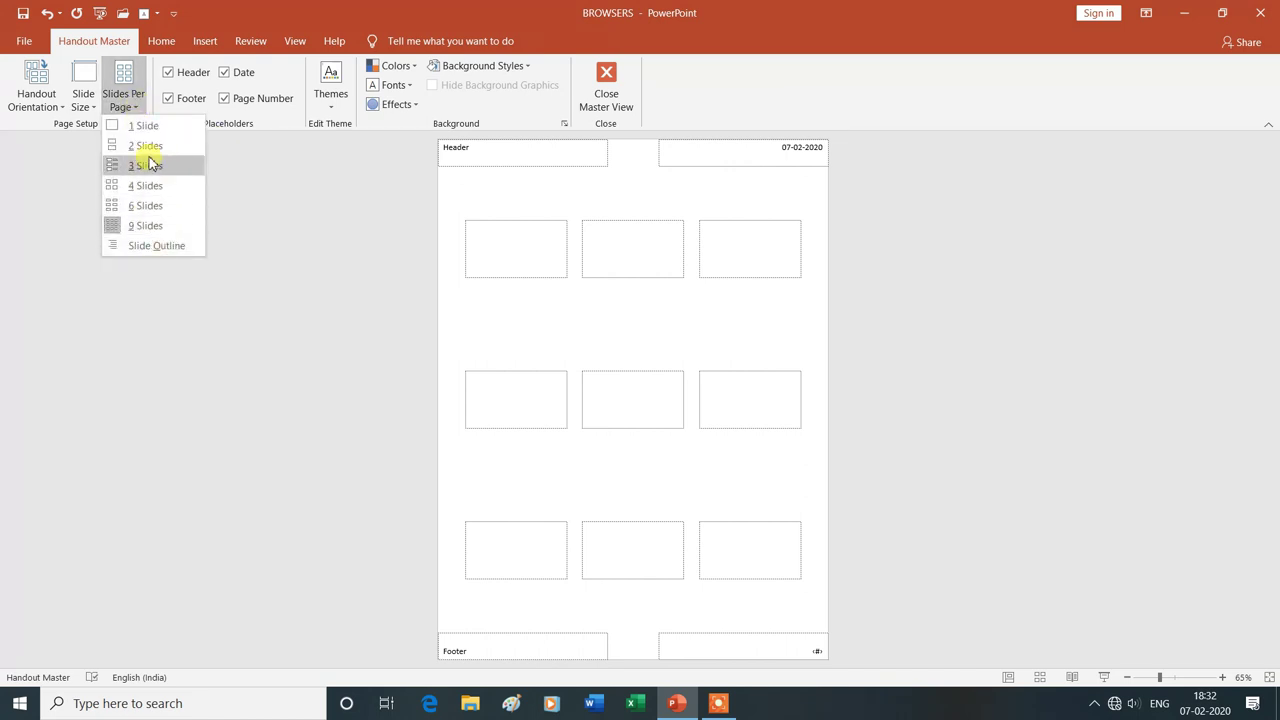
click(505, 189)
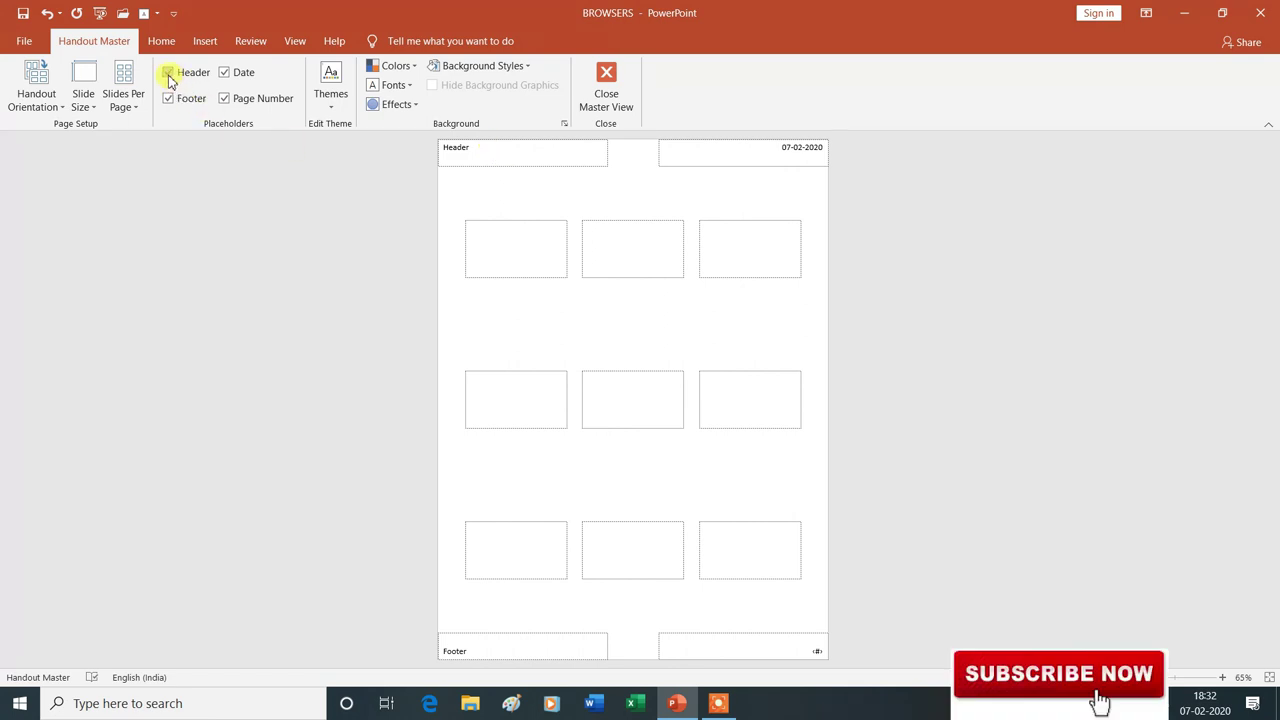
click(170, 75)
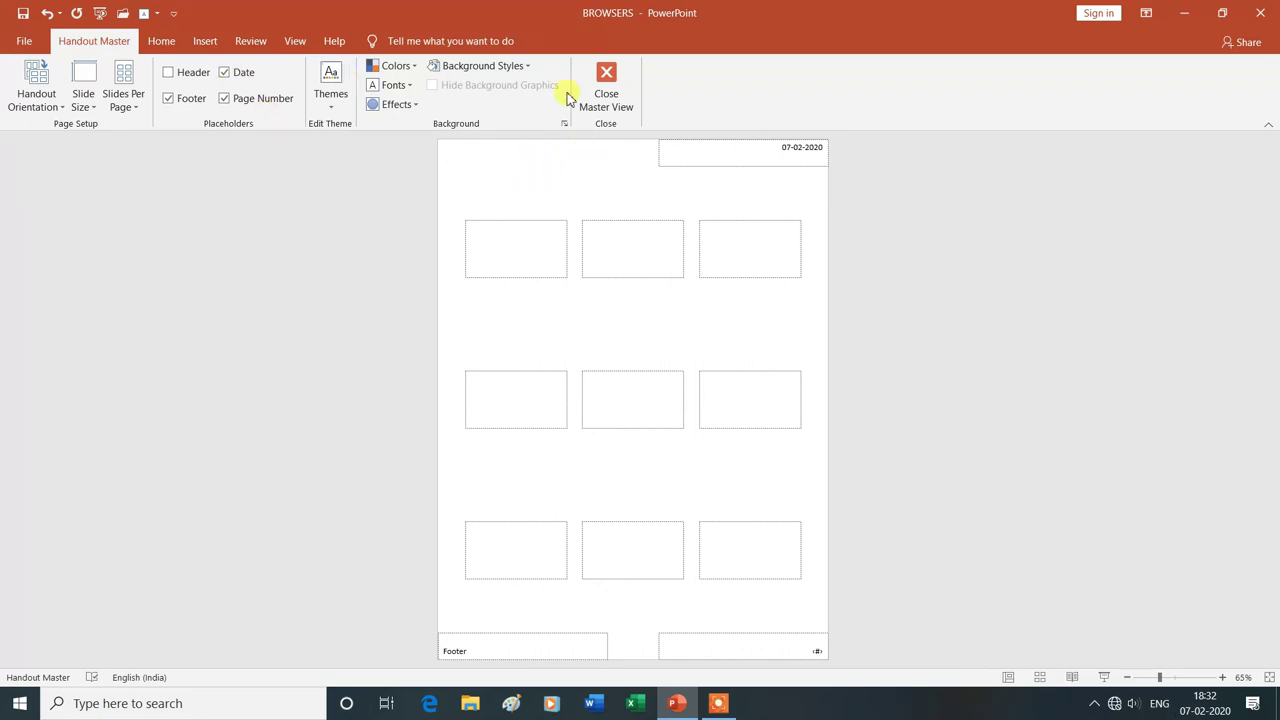
click(225, 74)
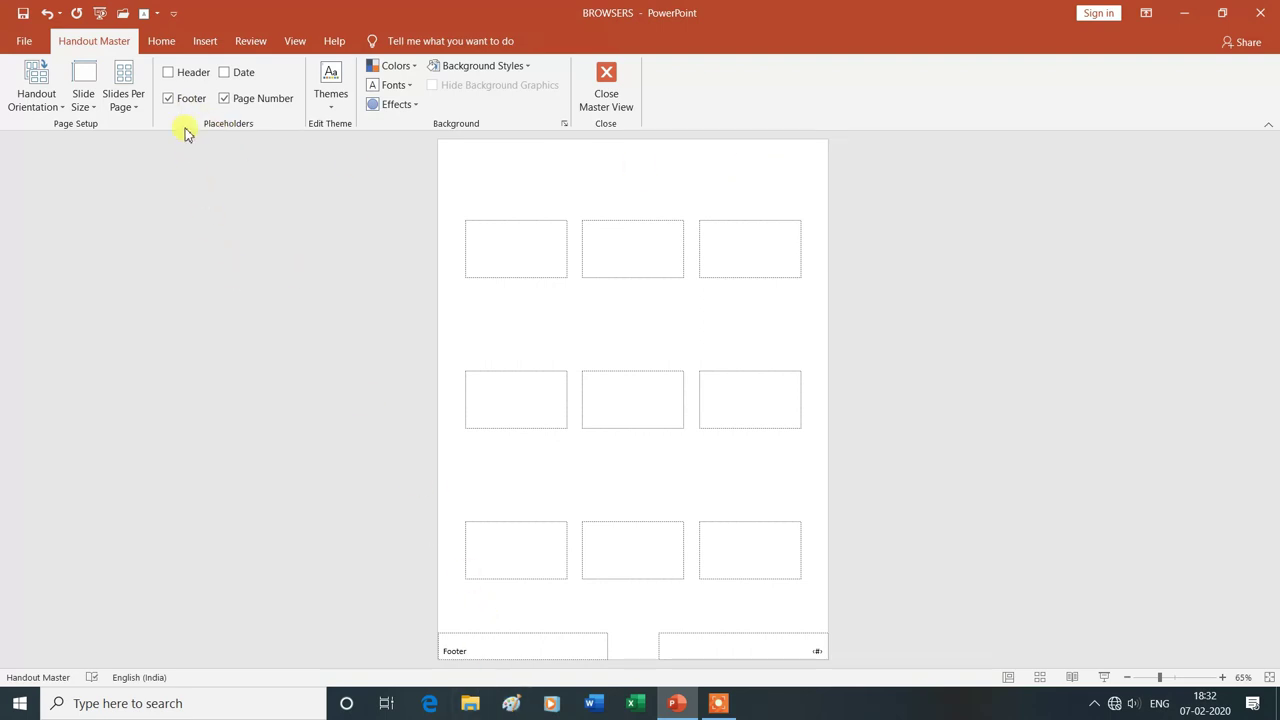
click(169, 100)
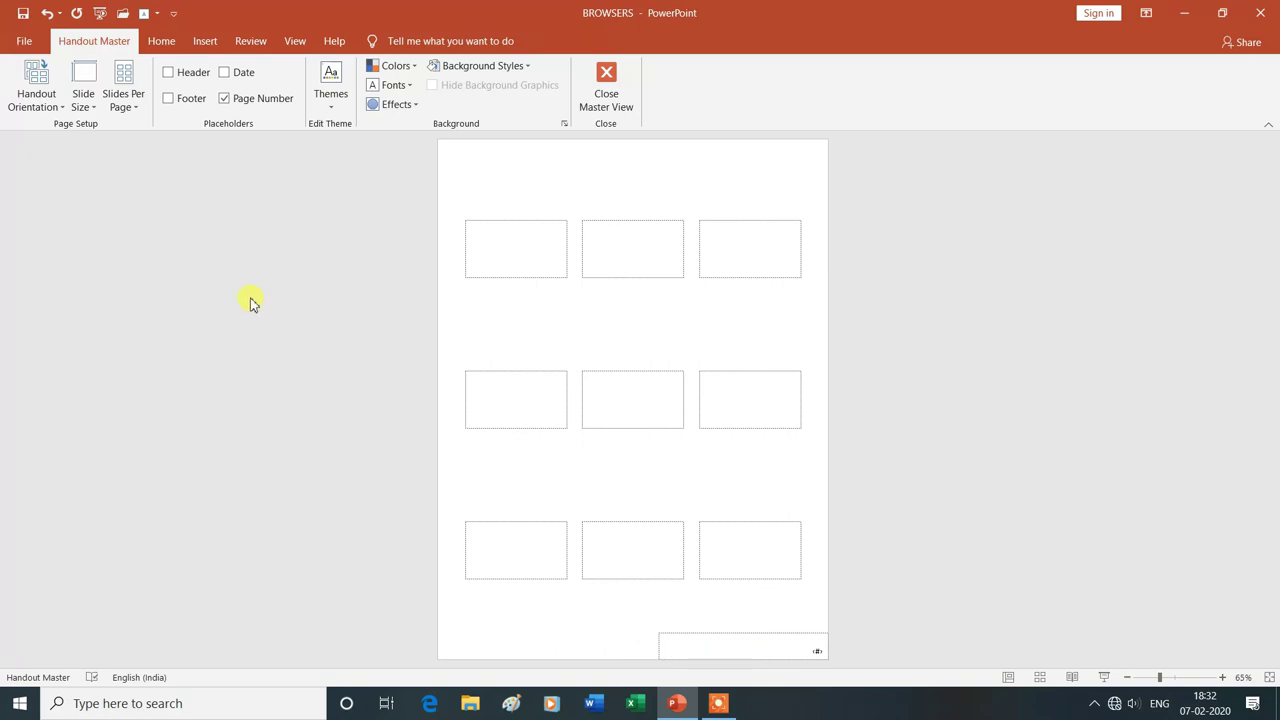
click(226, 99)
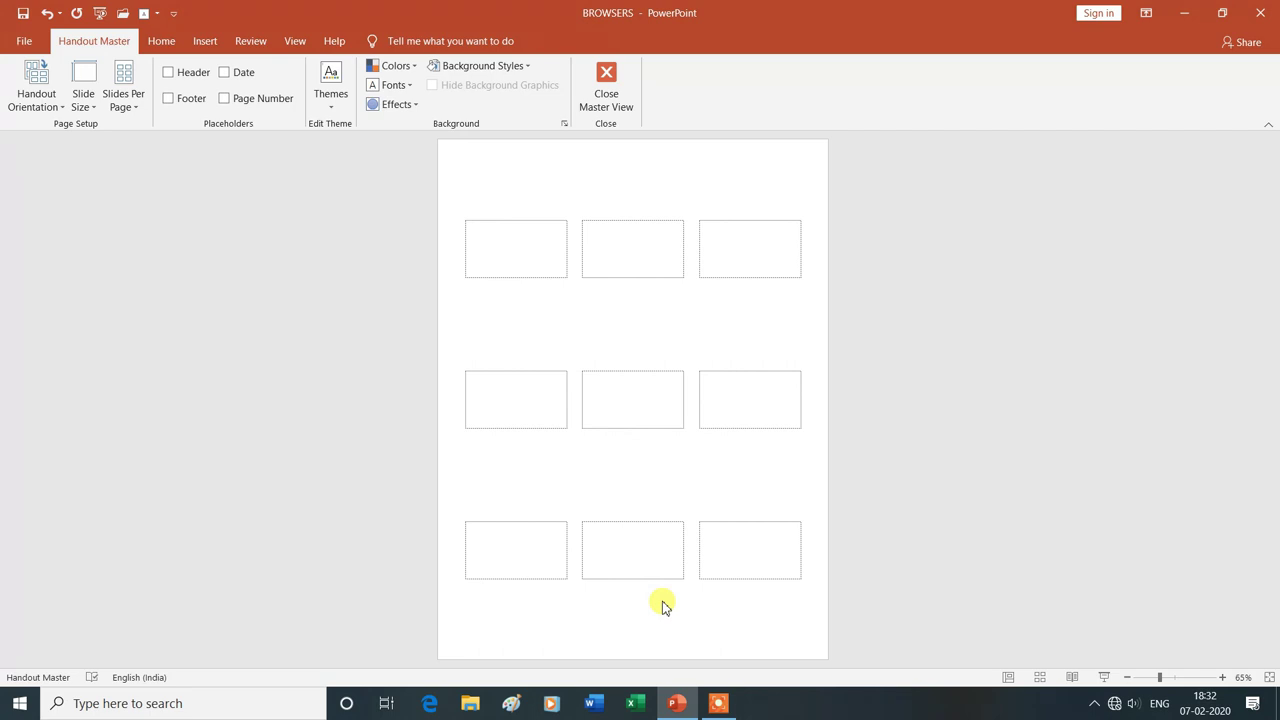
click(170, 73)
click(224, 72)
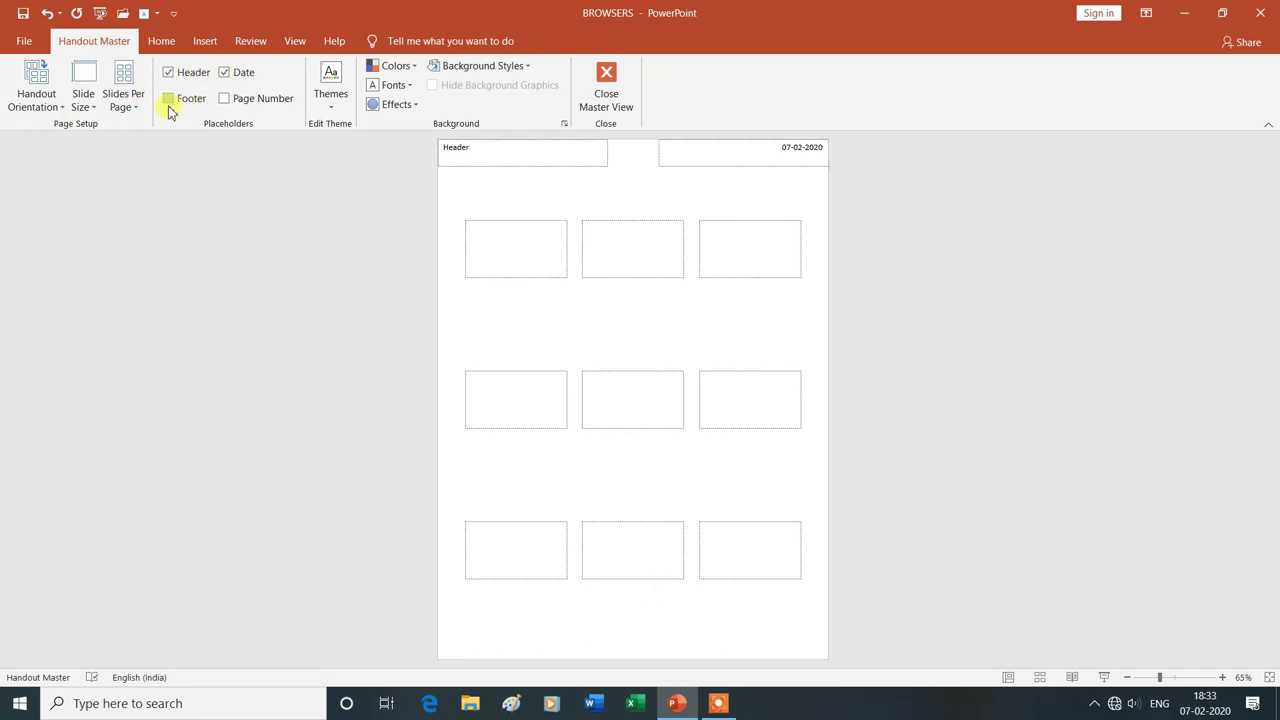
click(177, 99)
click(222, 100)
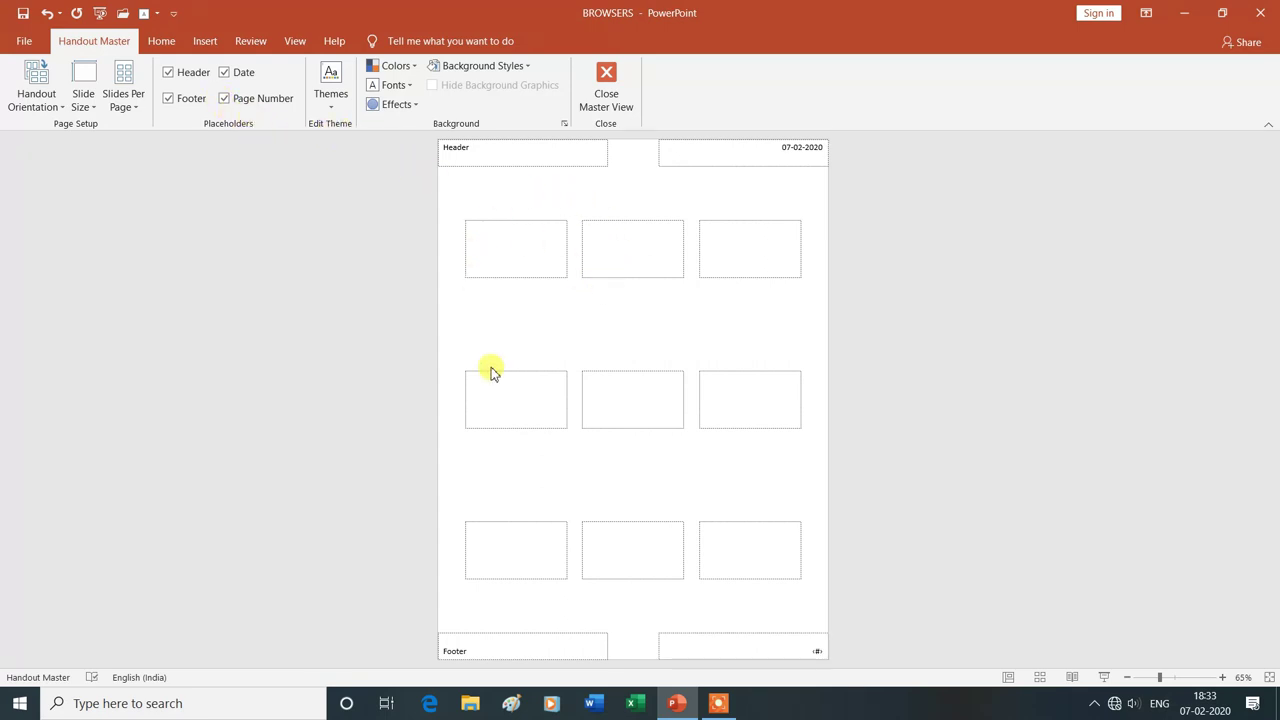
Apply the dark blue gradient Background Style 7 to the handout master, then close it.
click(331, 112)
click(294, 158)
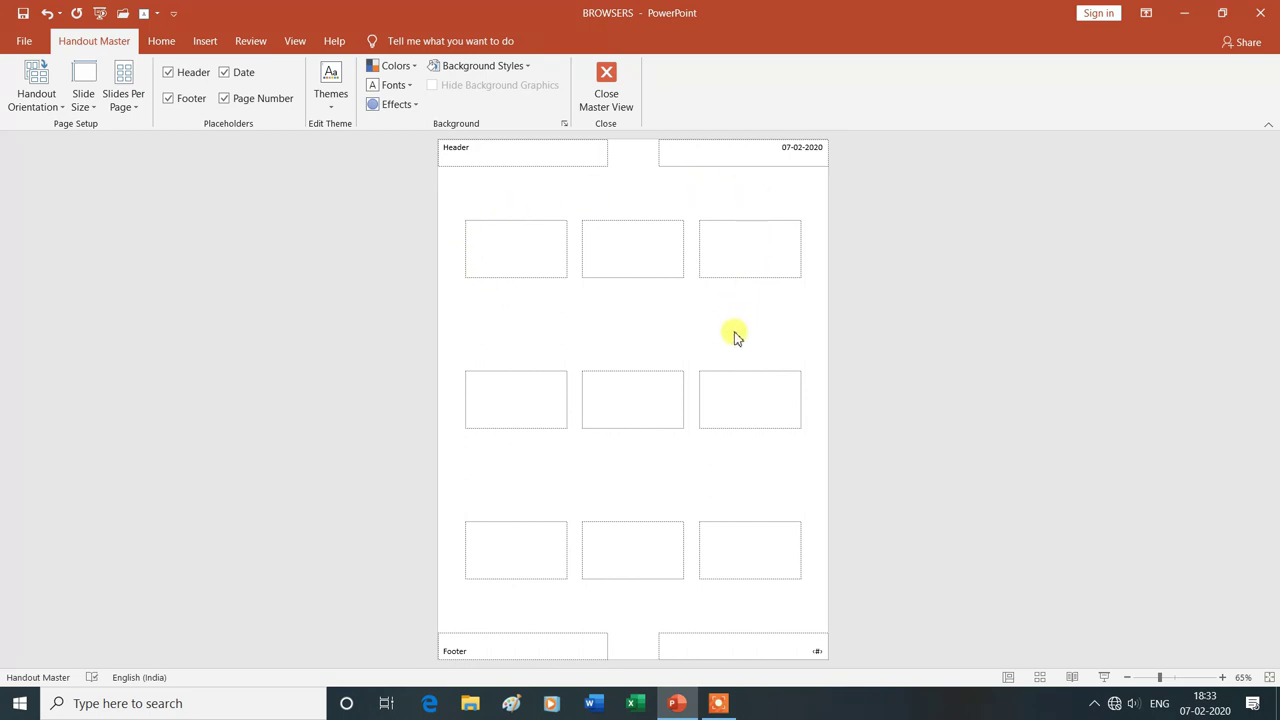
click(528, 69)
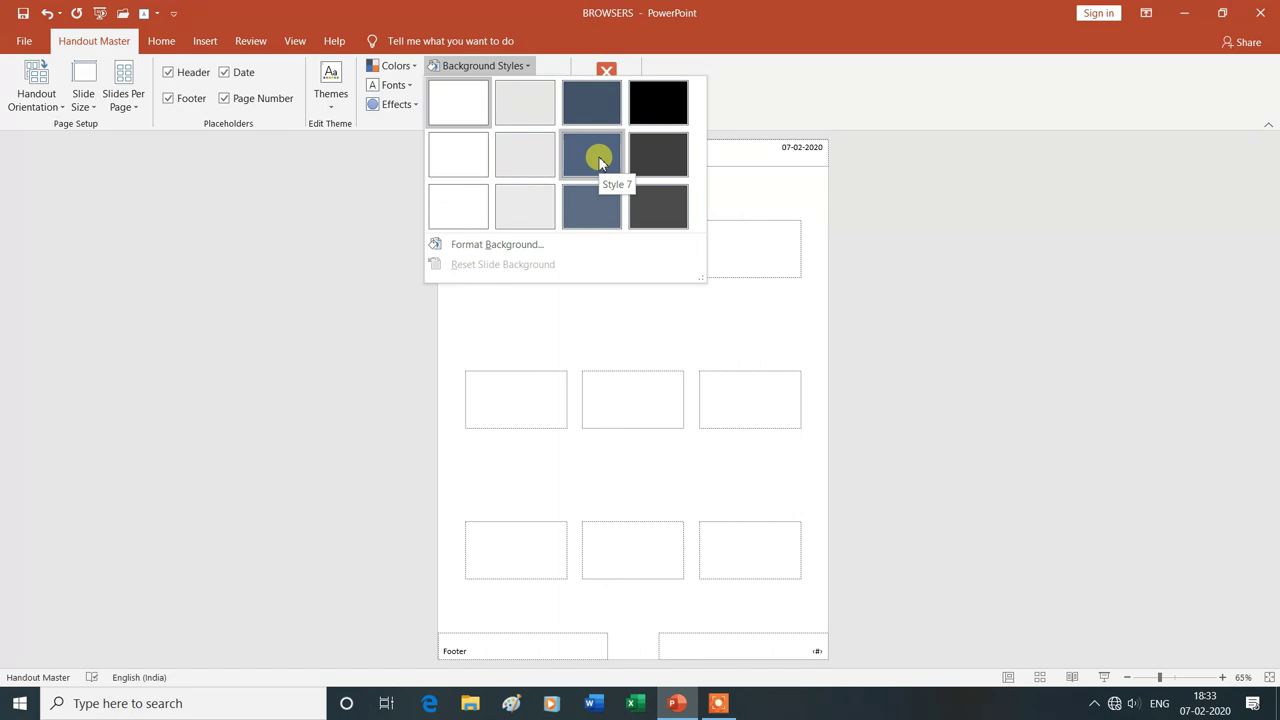
click(599, 160)
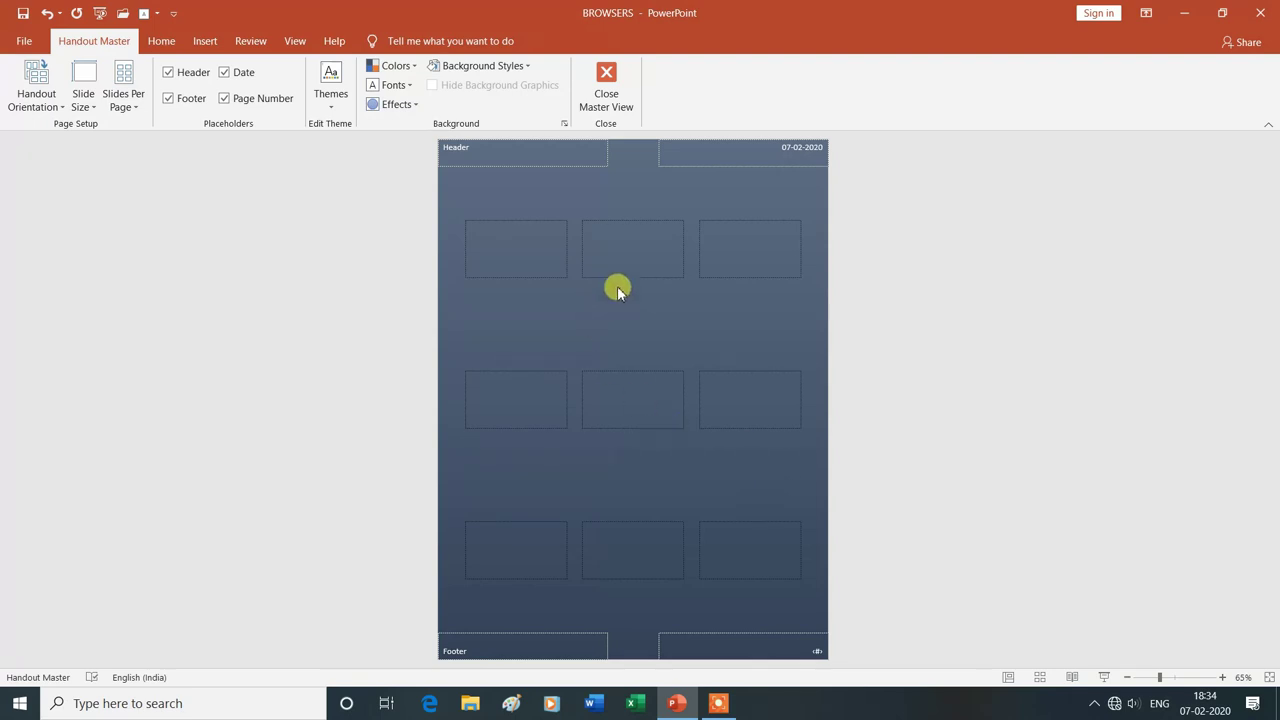
click(610, 76)
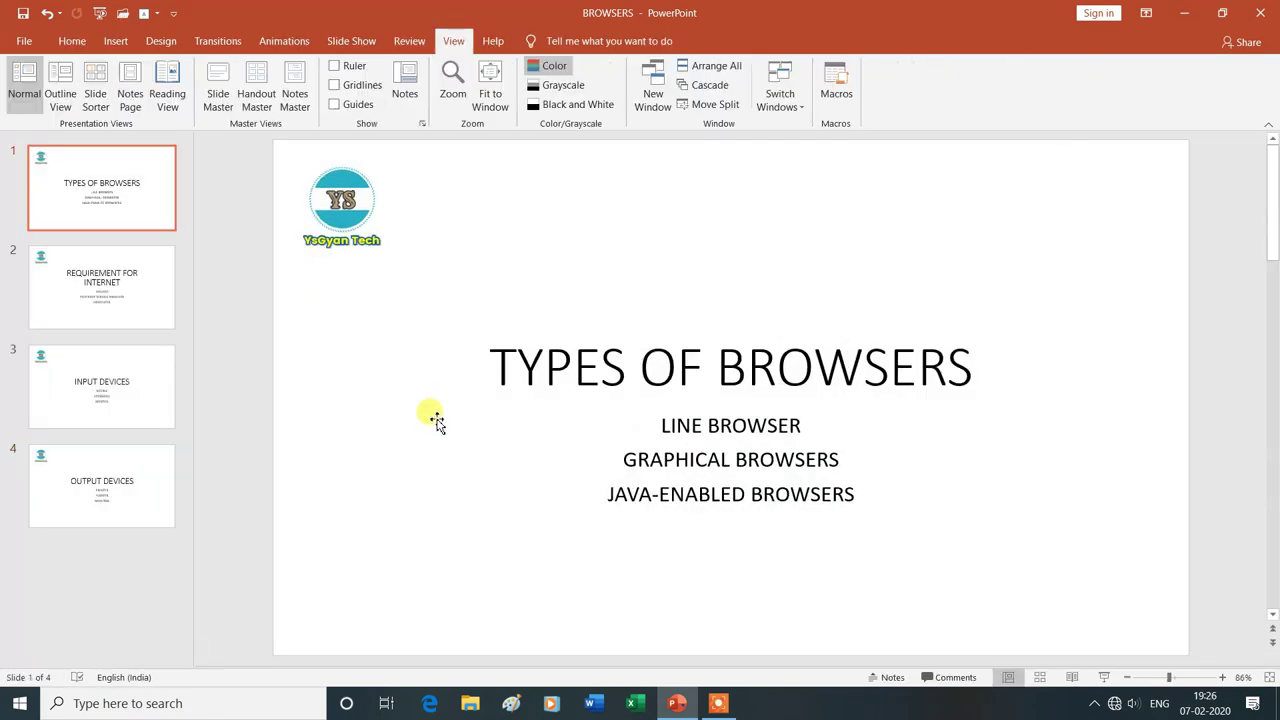
Open the Notes Master for editing.
click(296, 100)
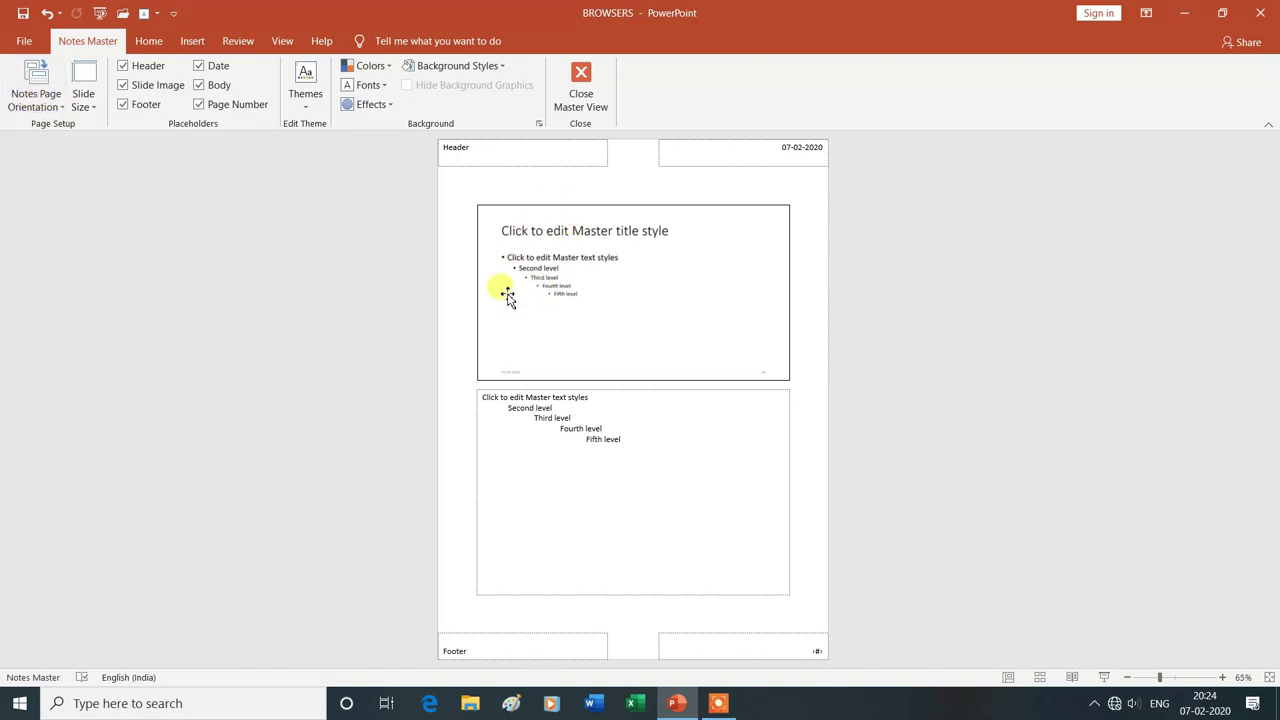
Switch the notes page to landscape, restore portrait, and bring up the Slide Size choices.
click(35, 100)
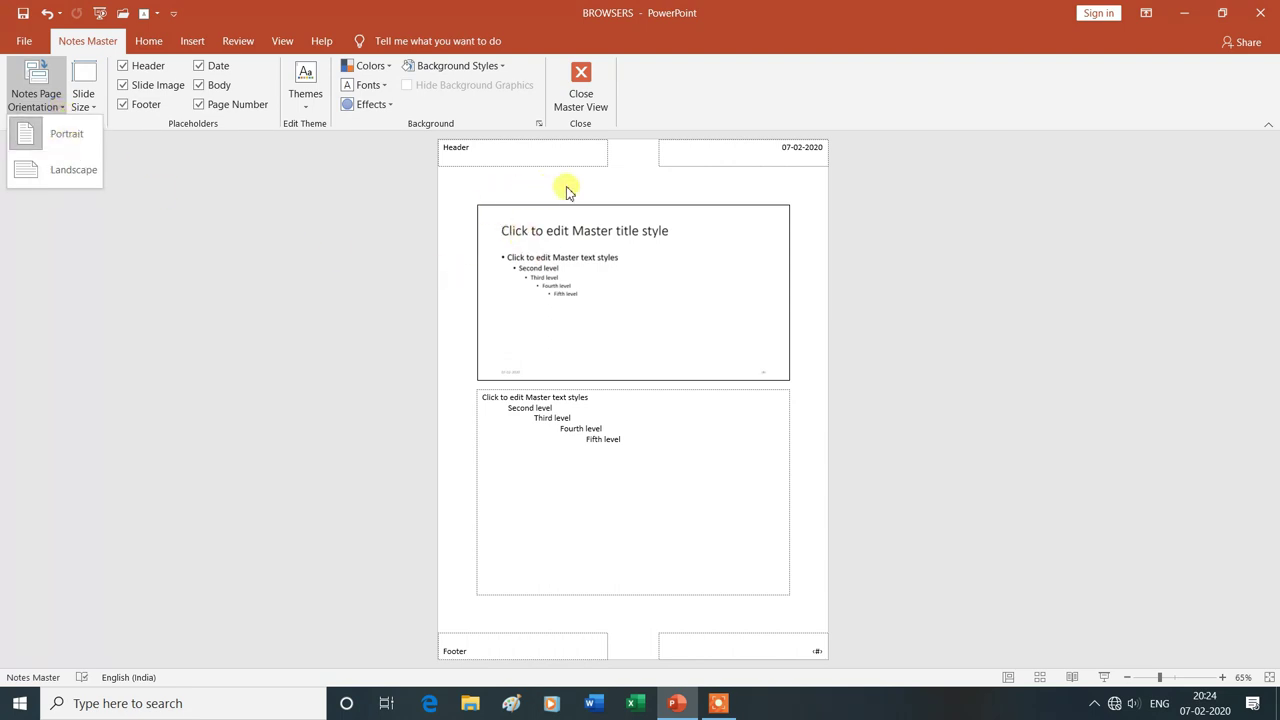
click(85, 178)
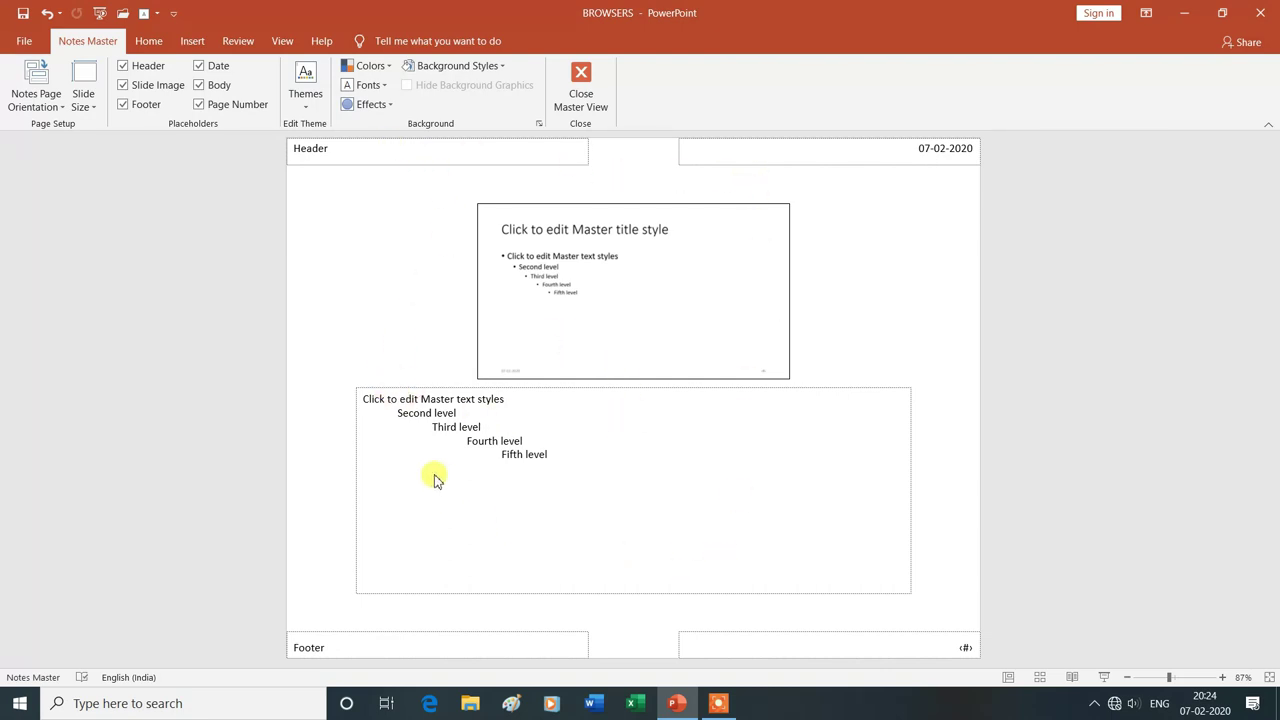
click(28, 104)
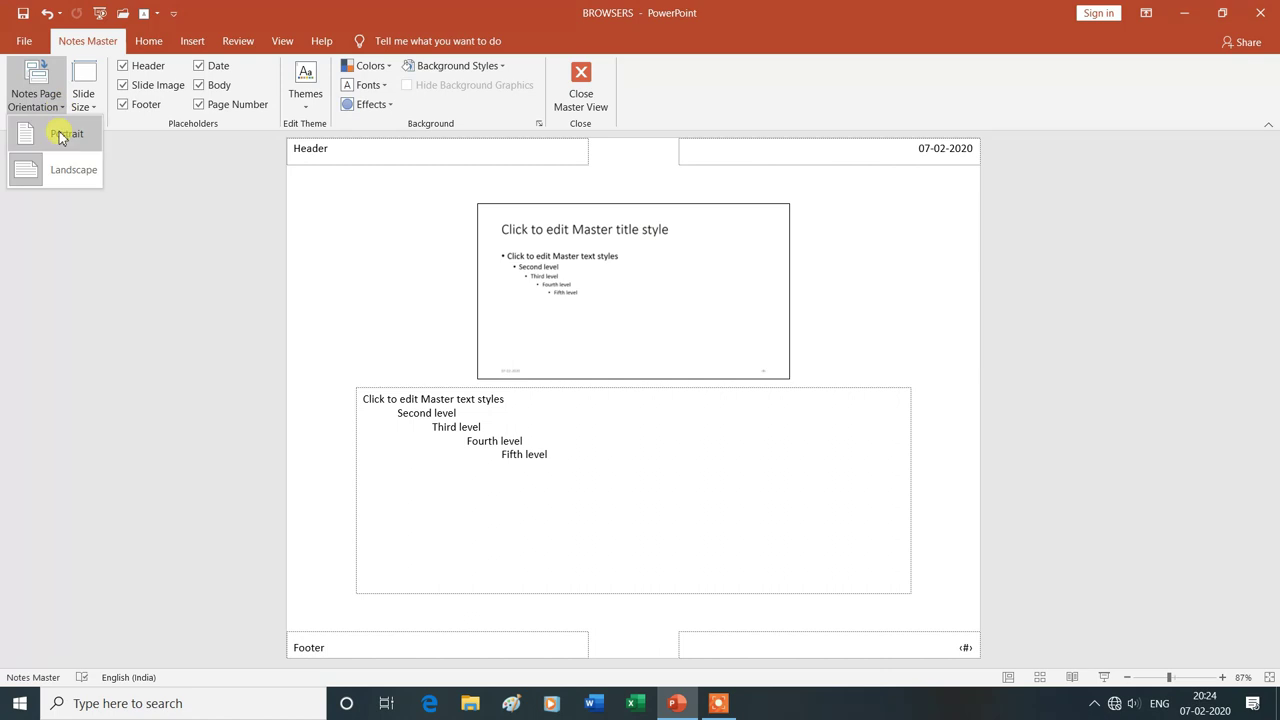
click(60, 136)
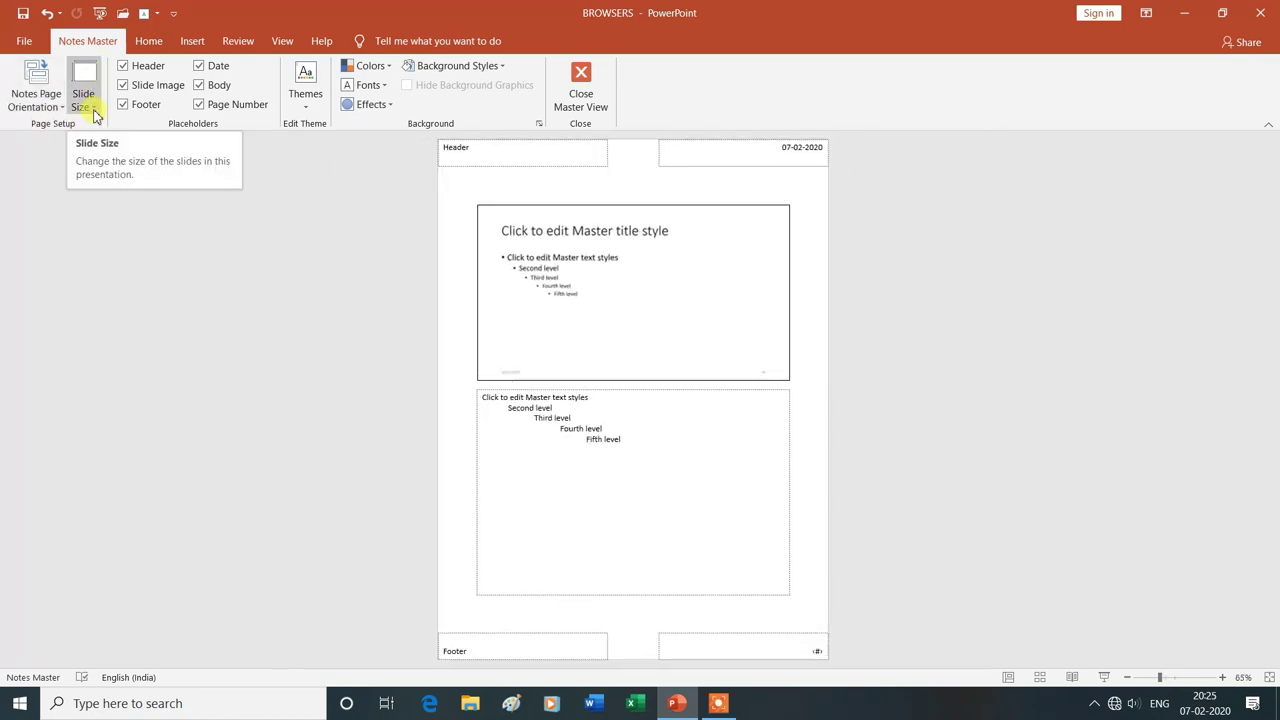
click(95, 115)
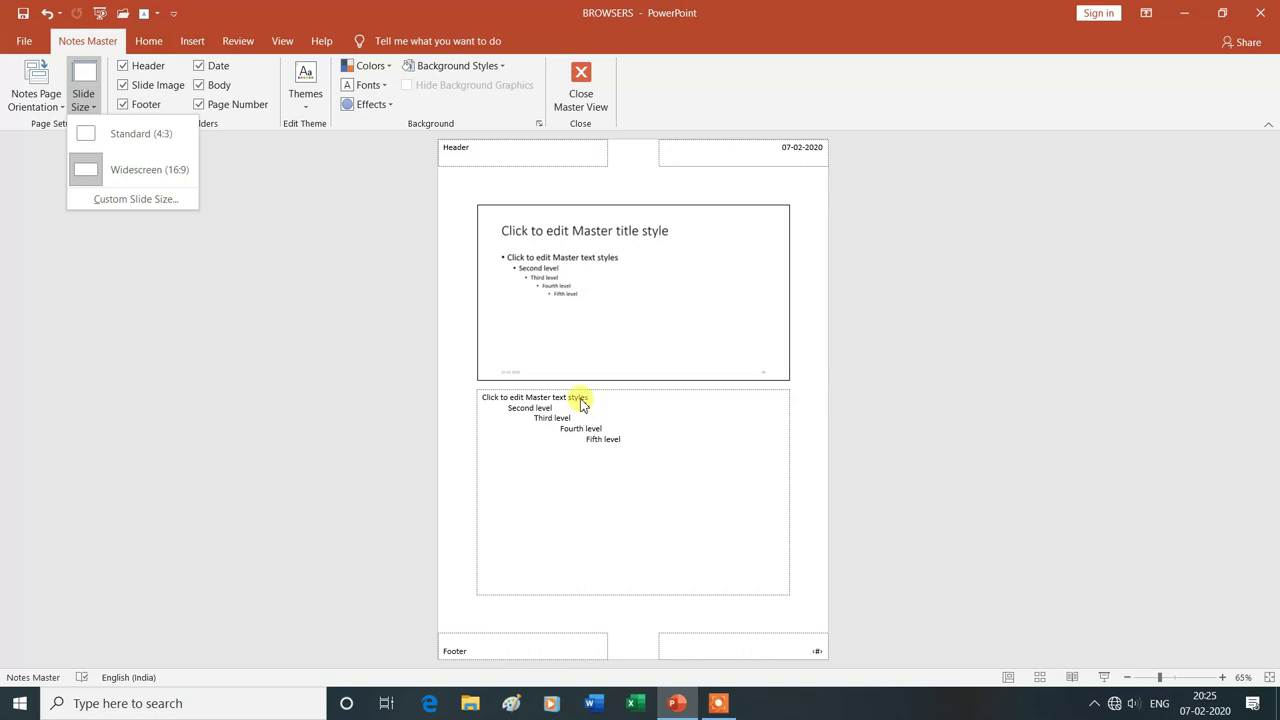
Hide the header, footer and date placeholders on the notes master, keeping the slide image and notes body.
click(360, 271)
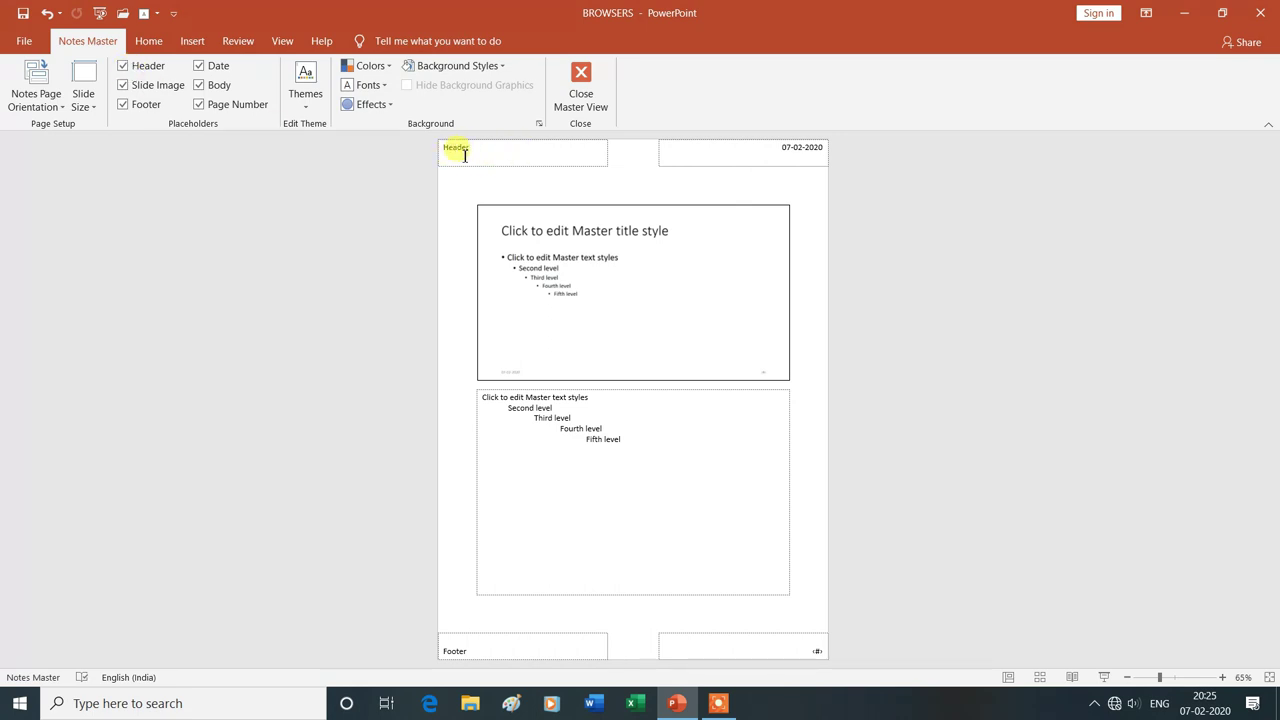
click(124, 66)
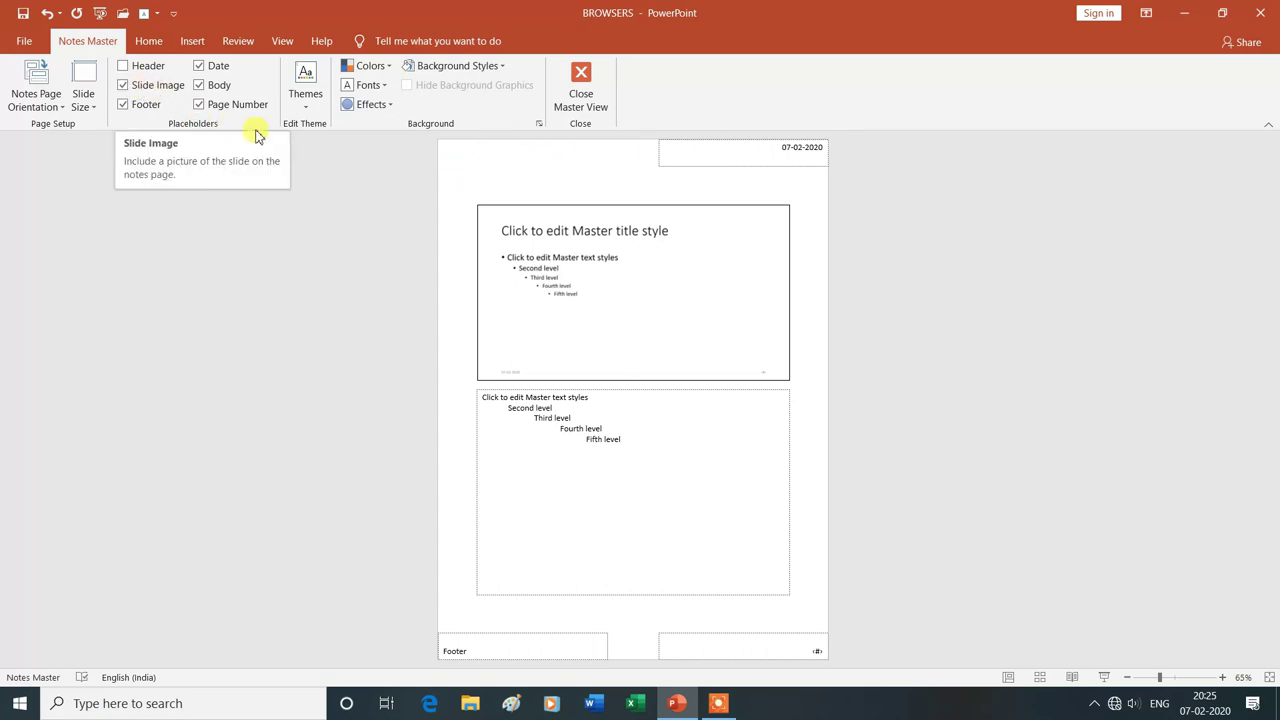
click(124, 86)
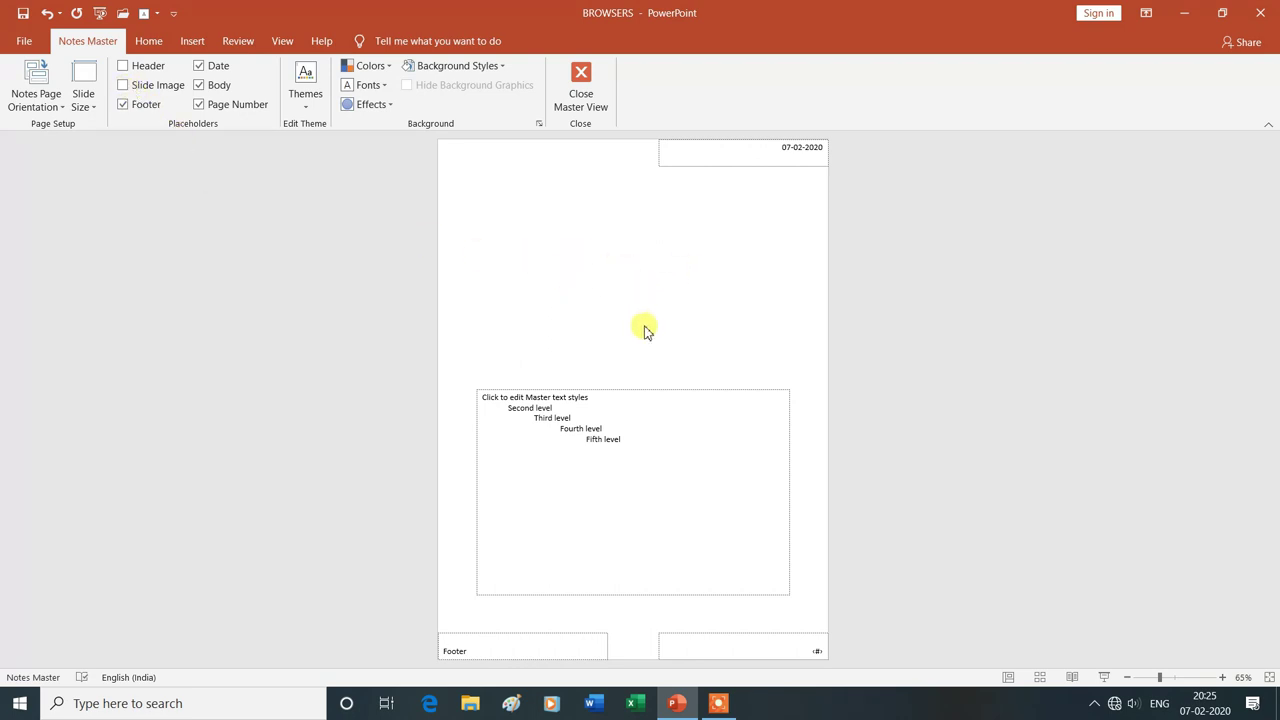
click(124, 86)
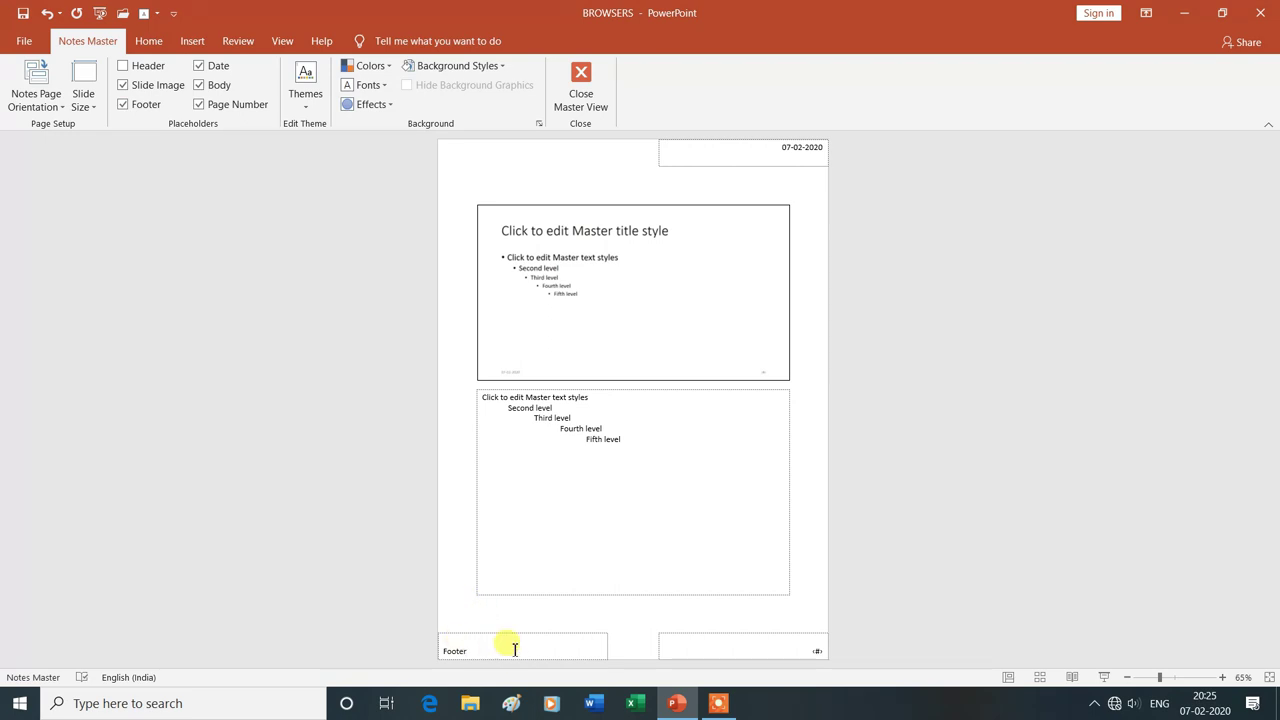
click(123, 106)
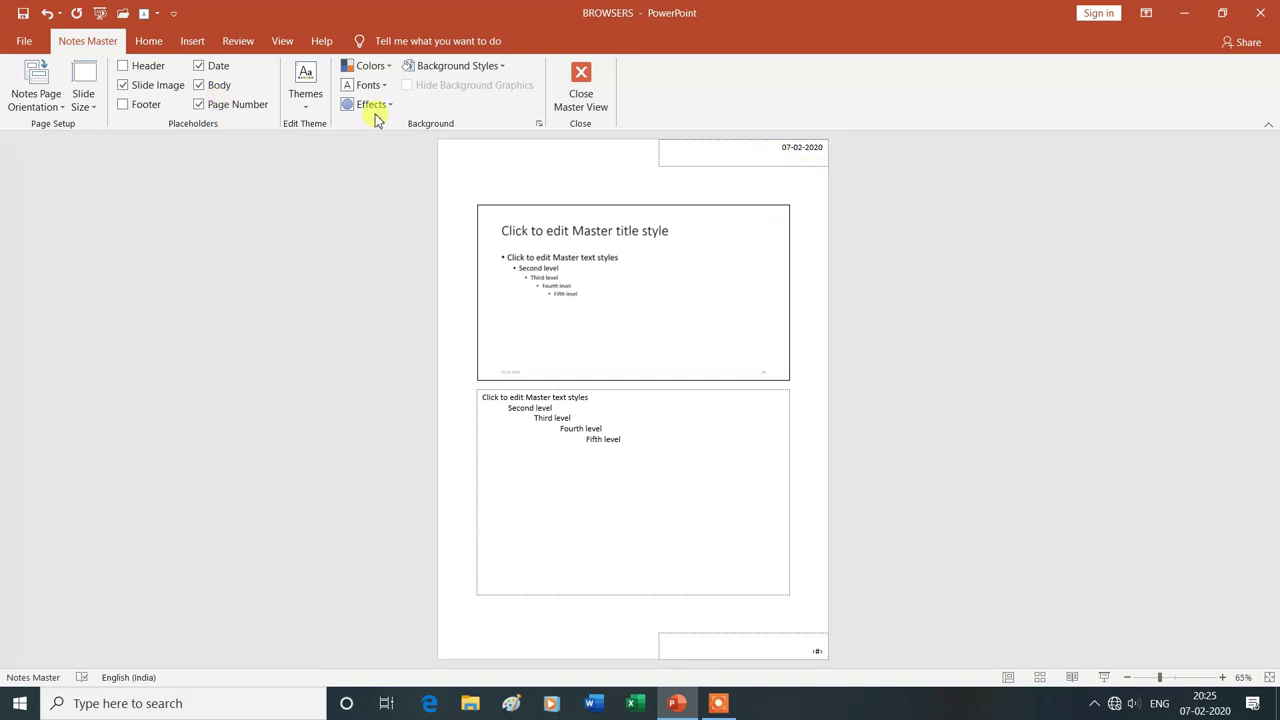
click(199, 66)
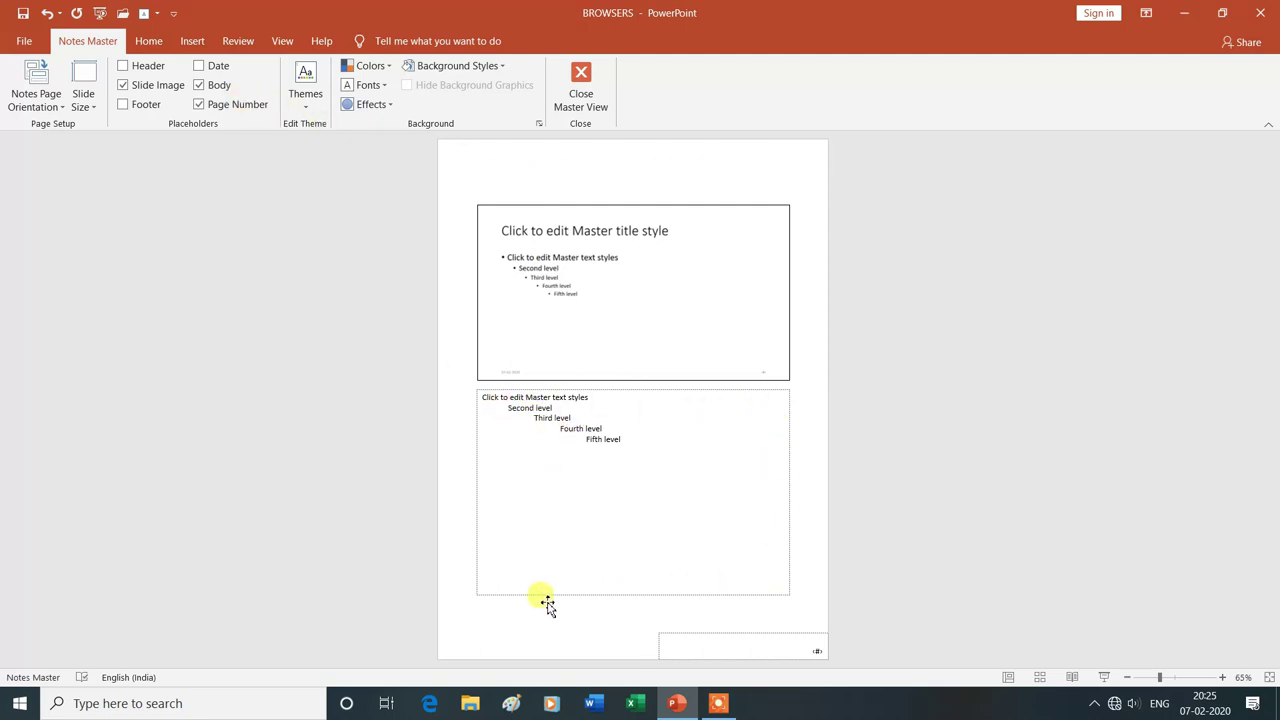
click(203, 86)
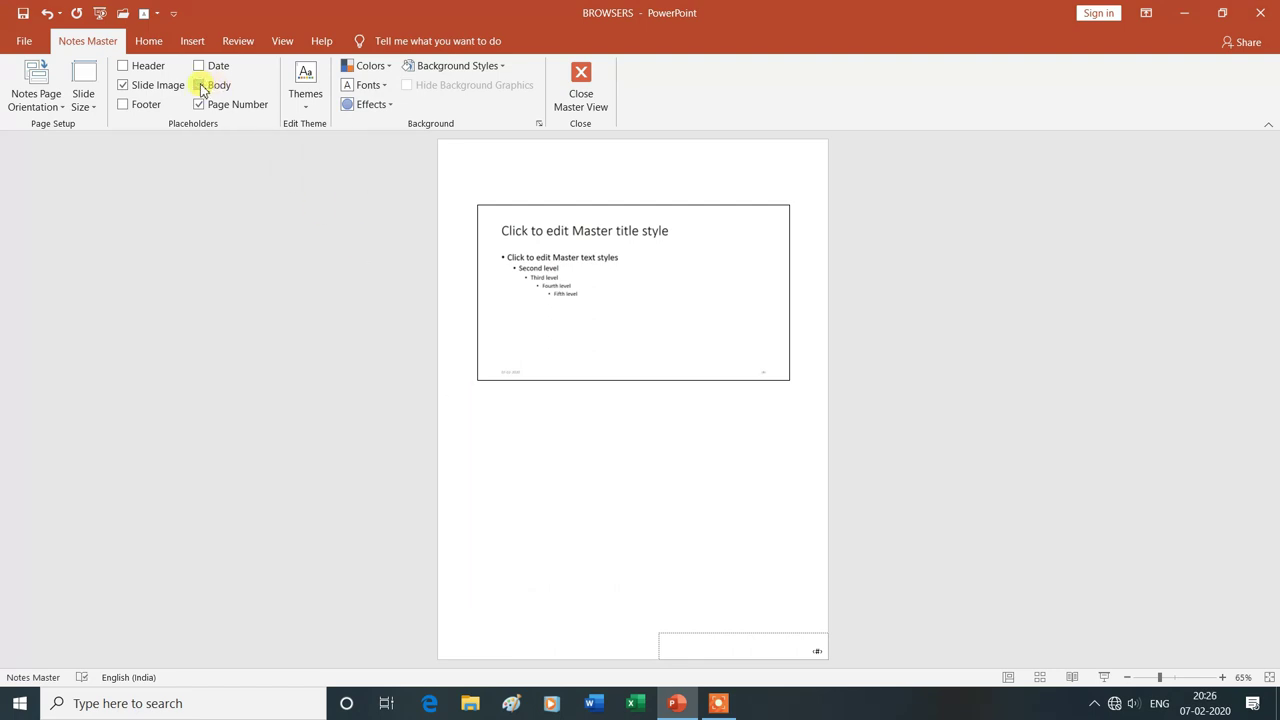
click(201, 86)
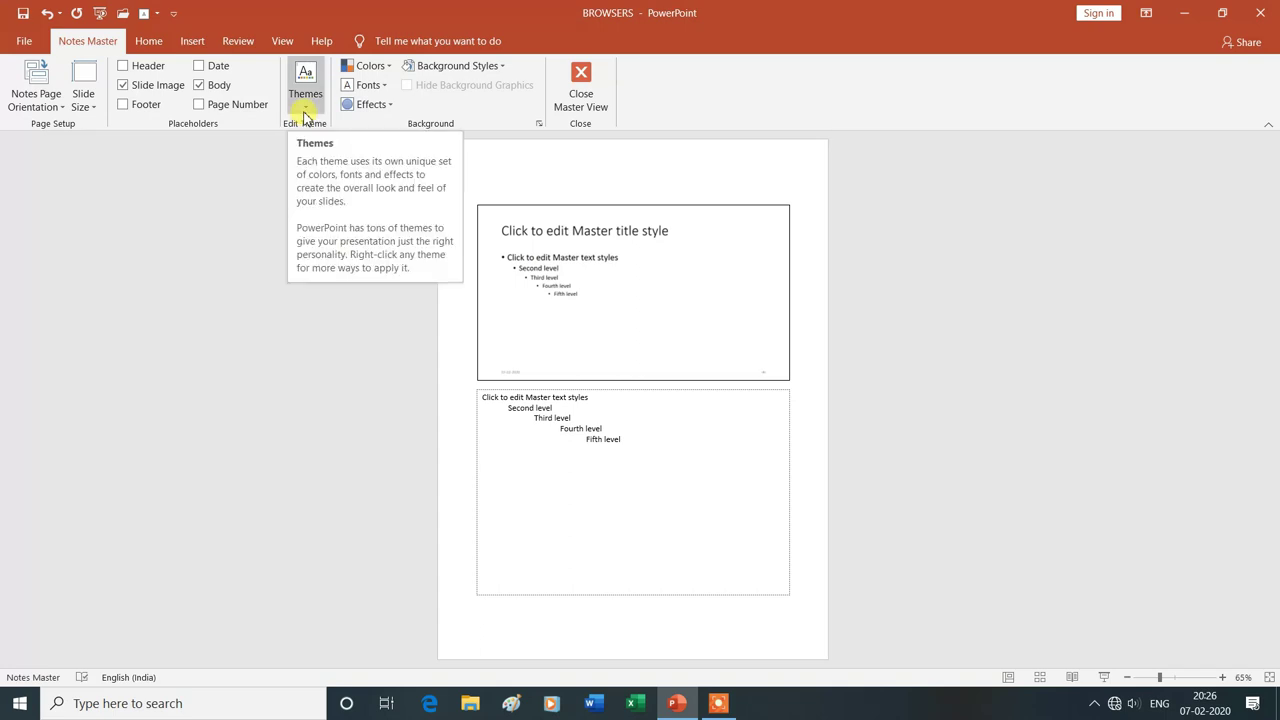
click(503, 67)
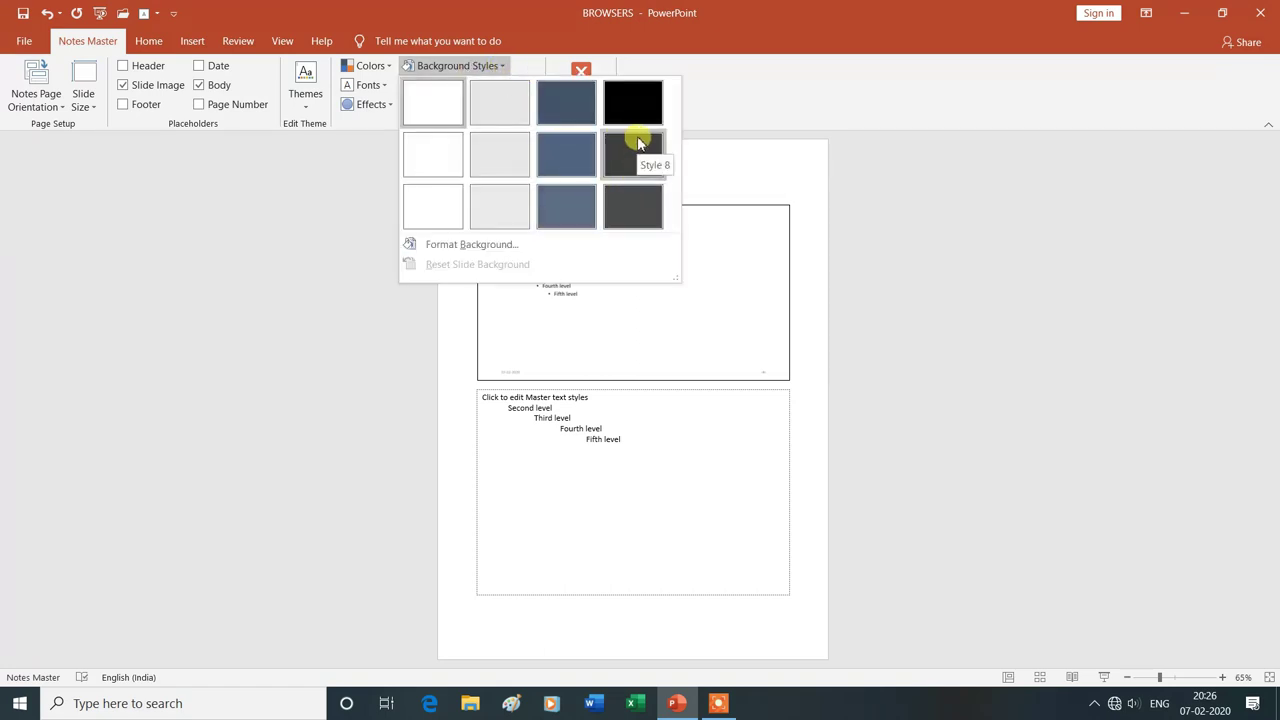
click(566, 216)
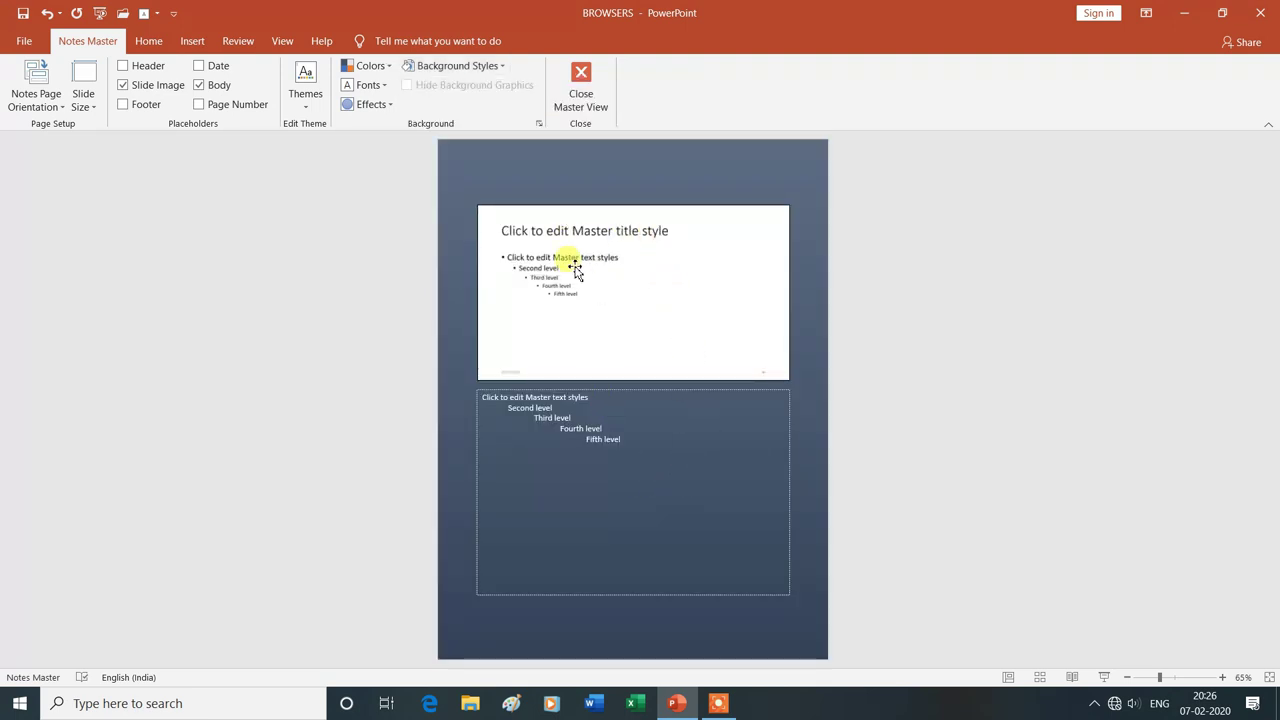
click(502, 68)
click(431, 105)
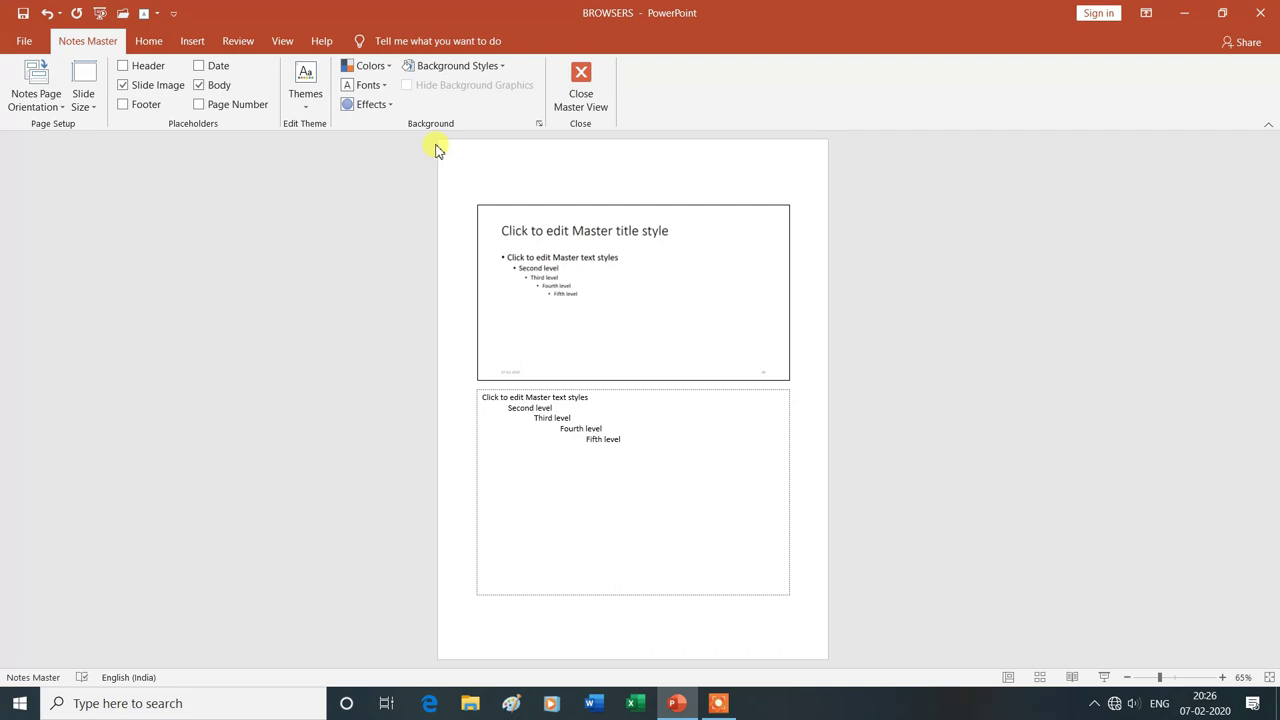
click(386, 90)
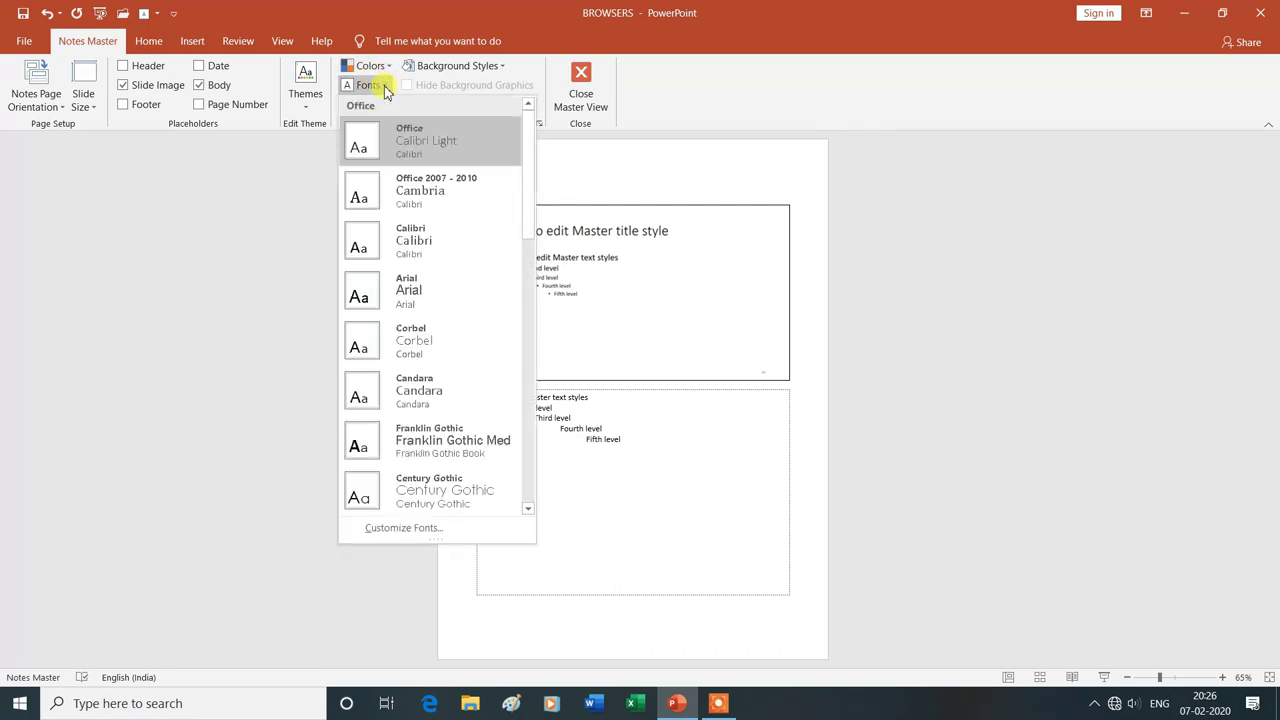
click(291, 337)
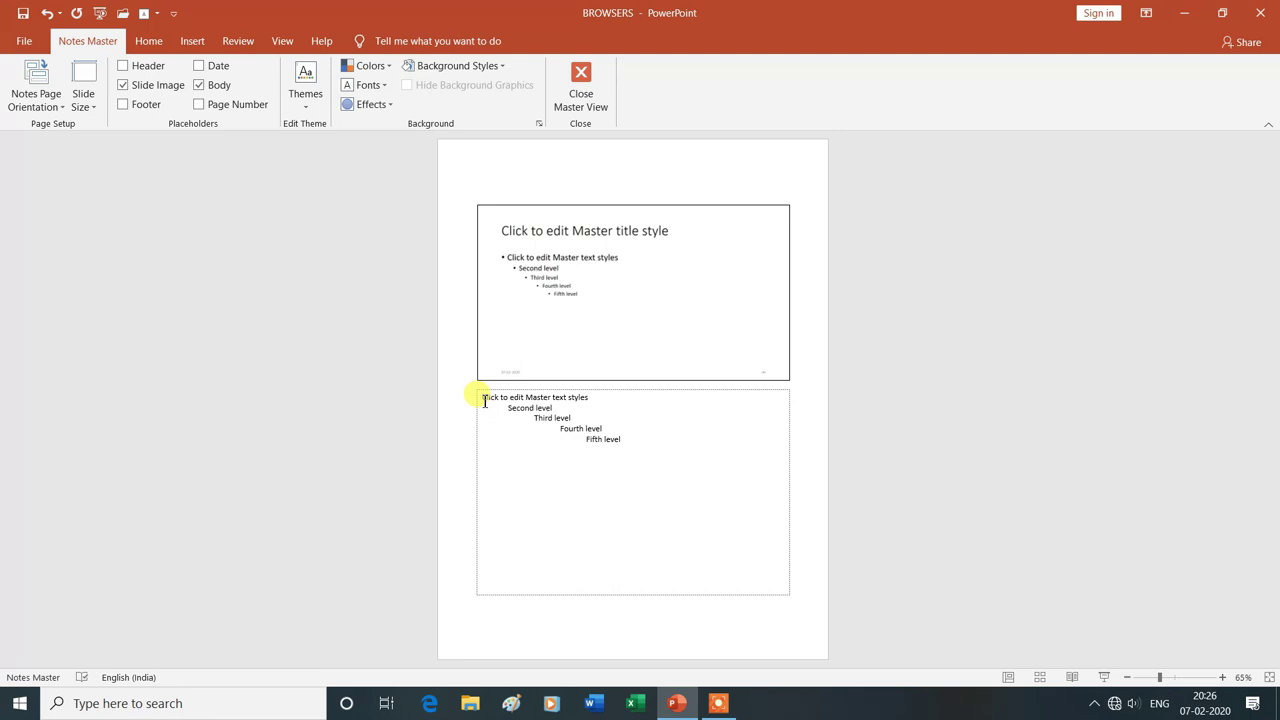
click(484, 400)
Make all five notes text levels green in the Algerian font.
drag(485, 400, 618, 449)
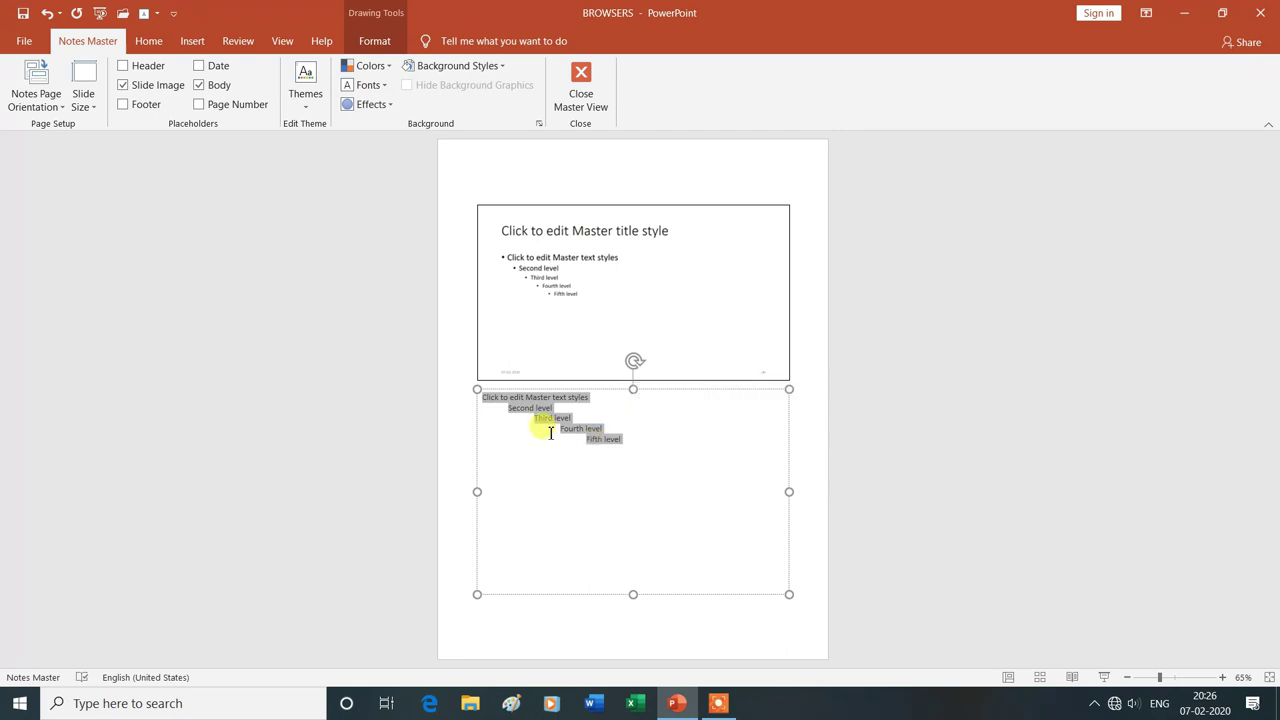
click(150, 44)
click(424, 100)
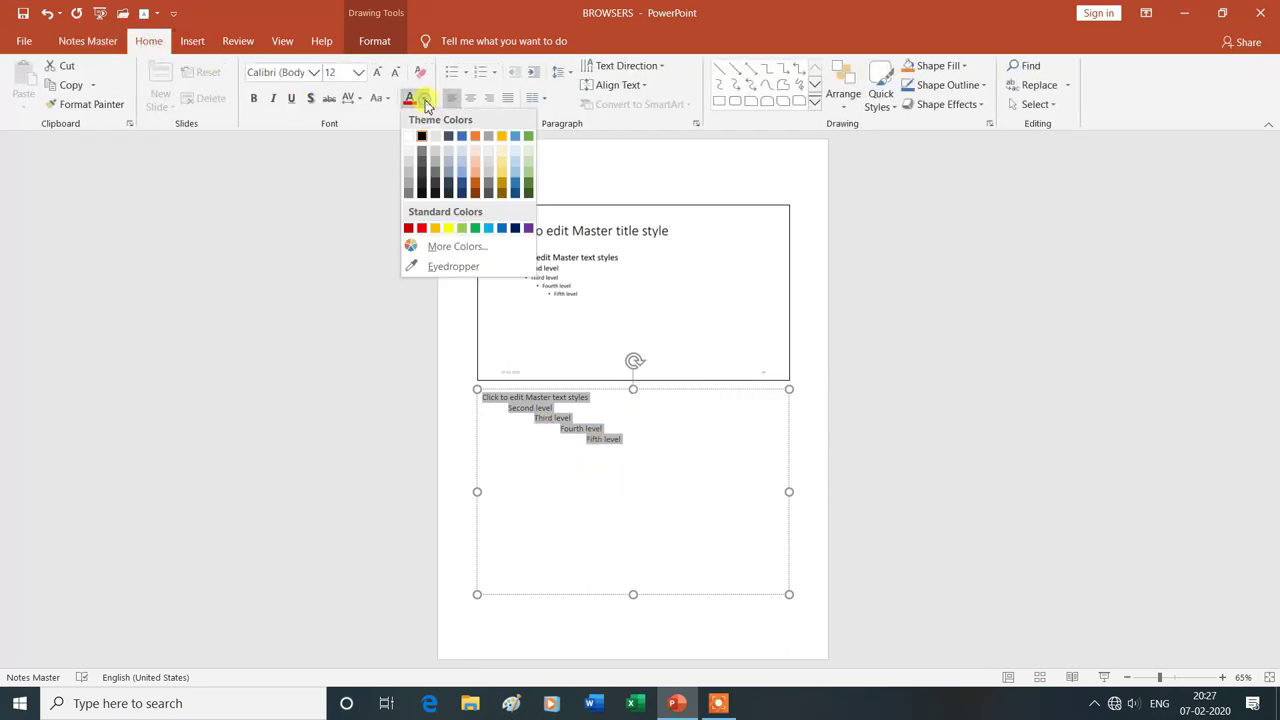
click(479, 231)
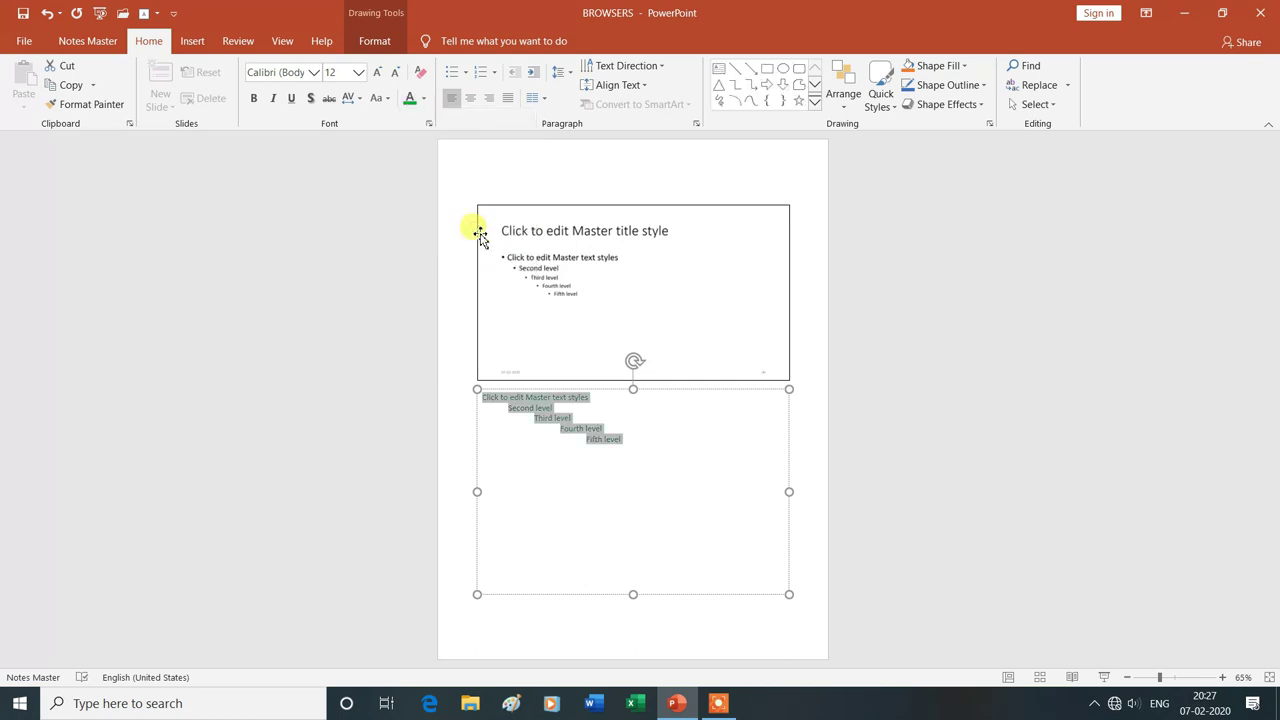
click(314, 73)
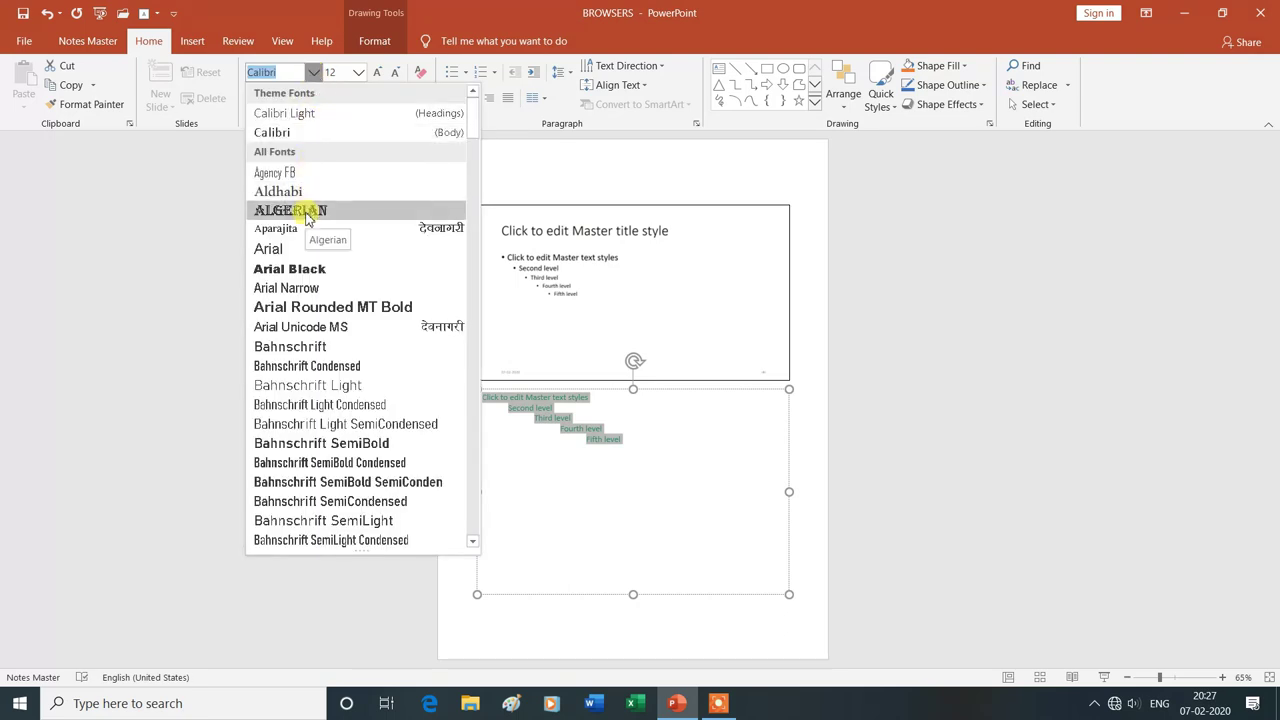
click(308, 212)
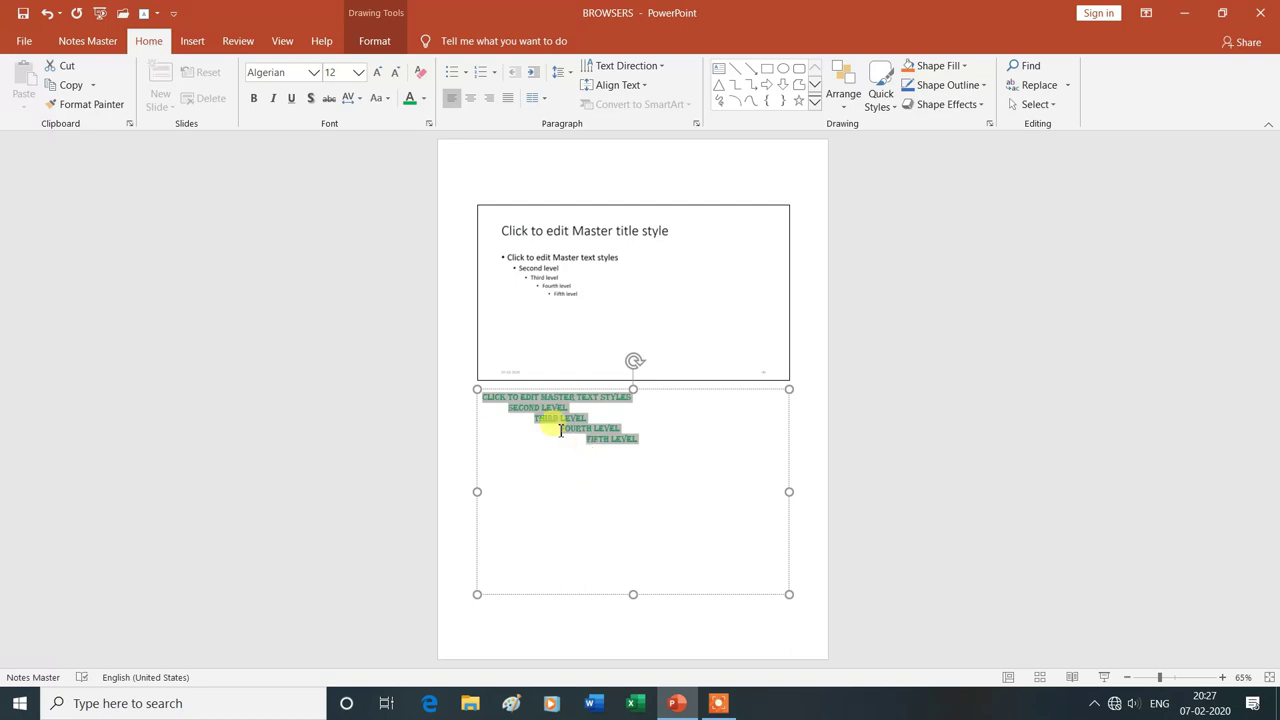
Make the notes text bold at 24 pt, then deselect it to check the formatting.
click(358, 73)
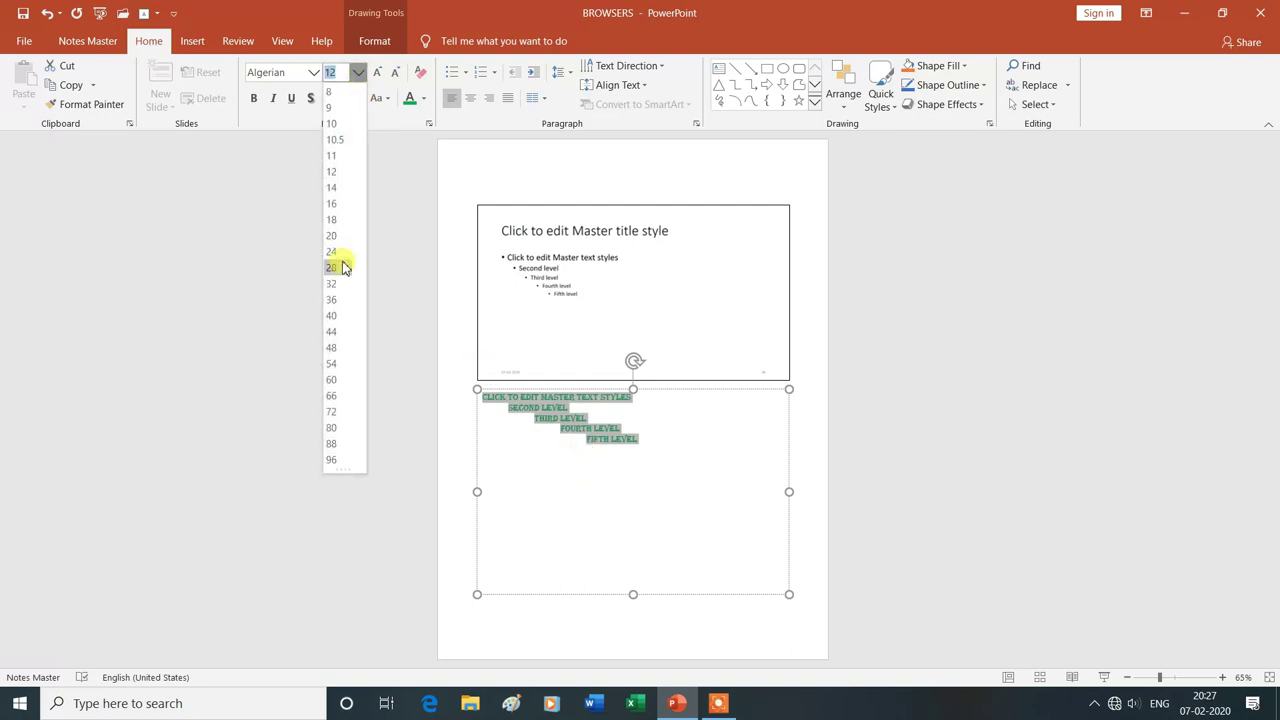
click(332, 318)
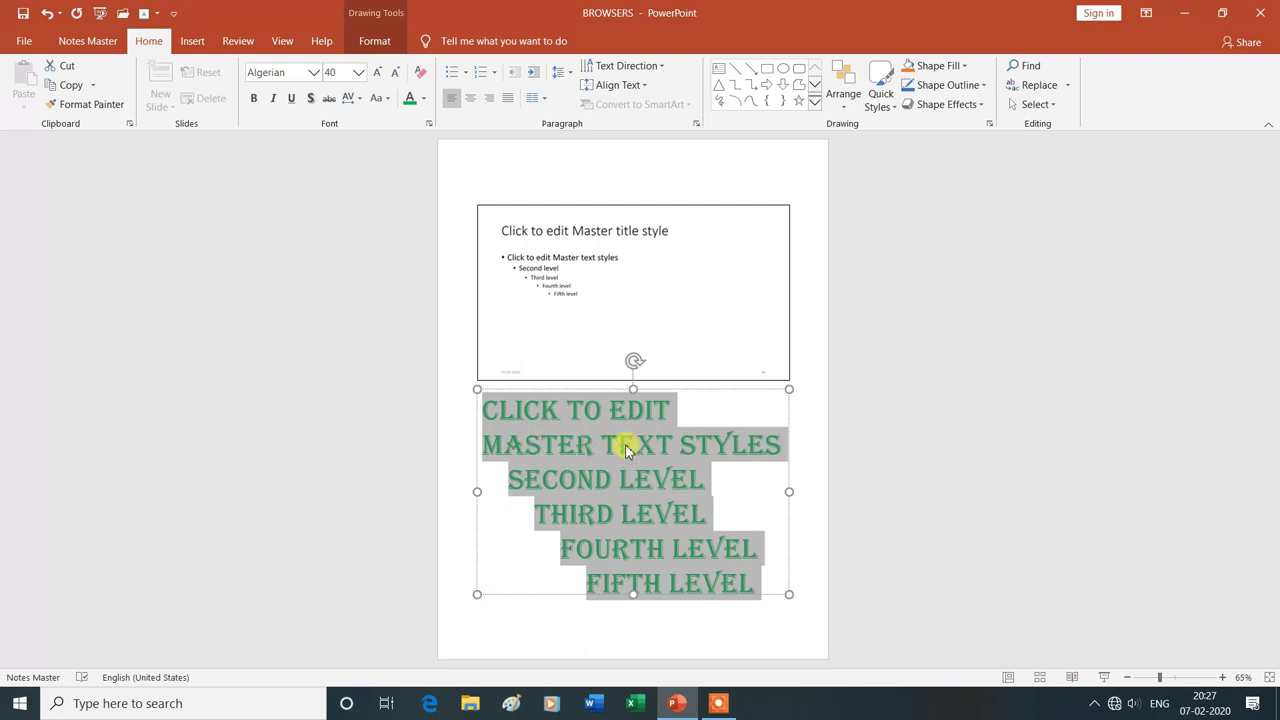
click(258, 106)
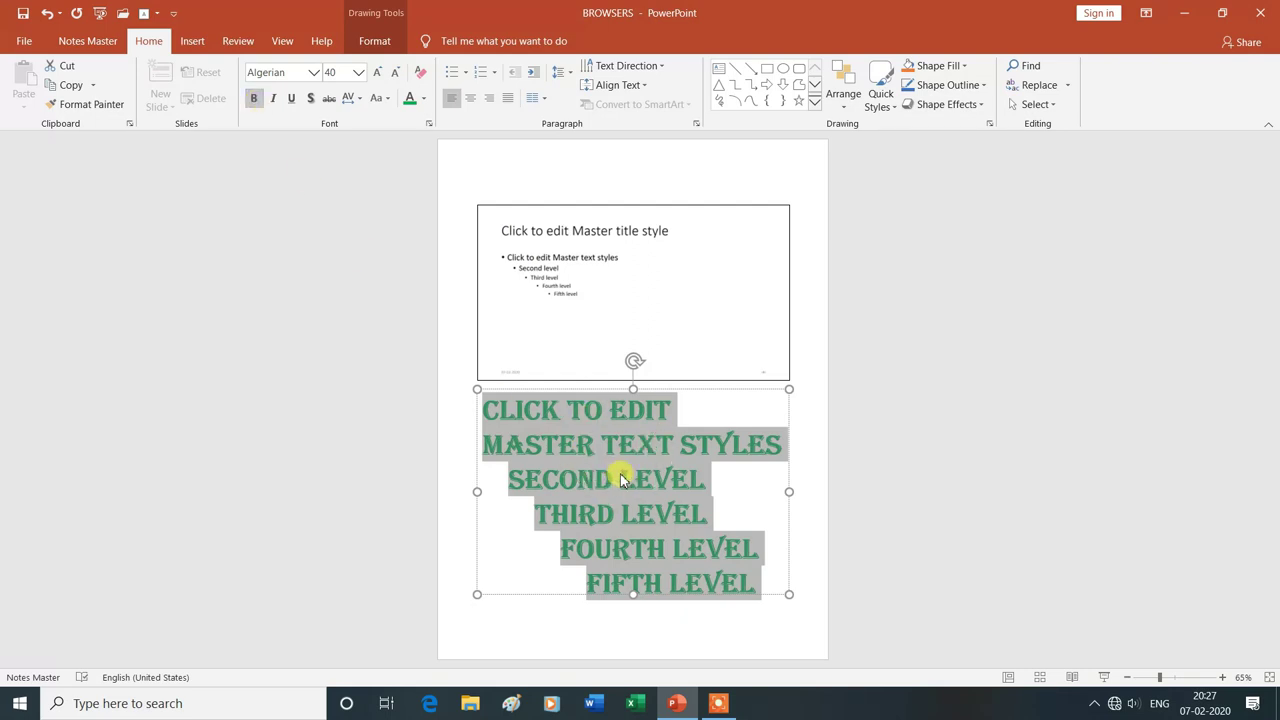
click(358, 73)
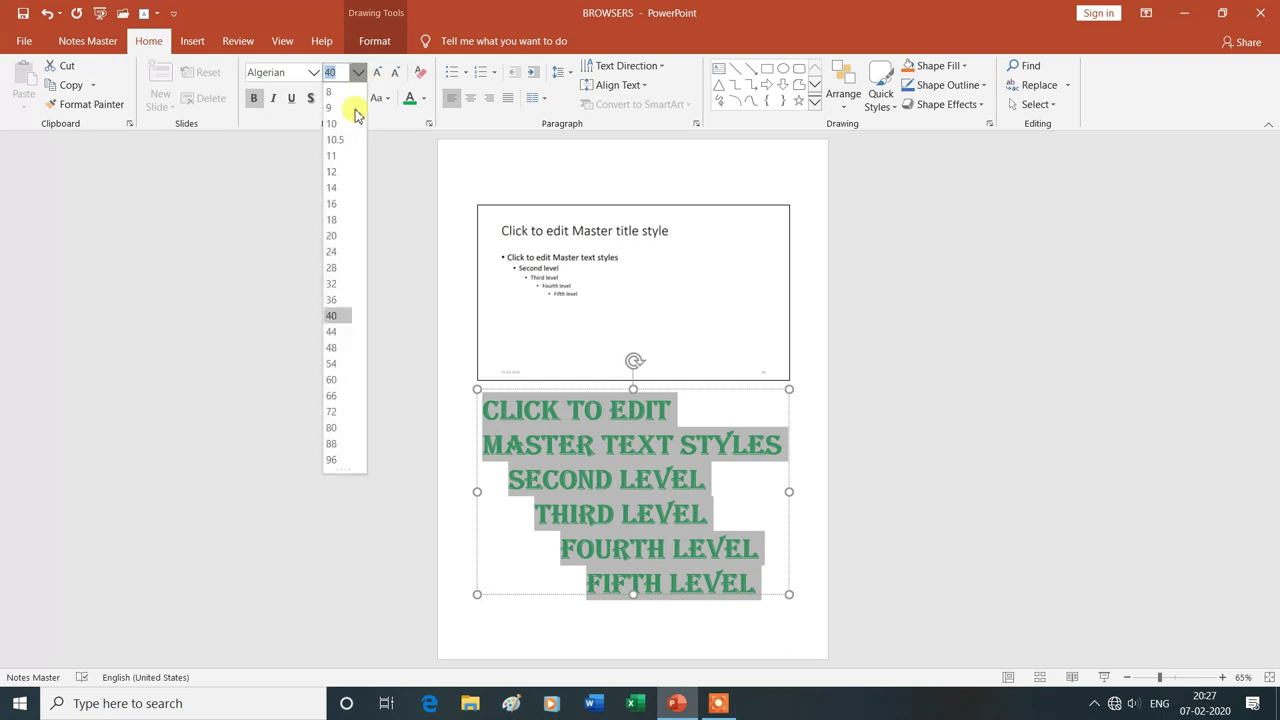
click(333, 254)
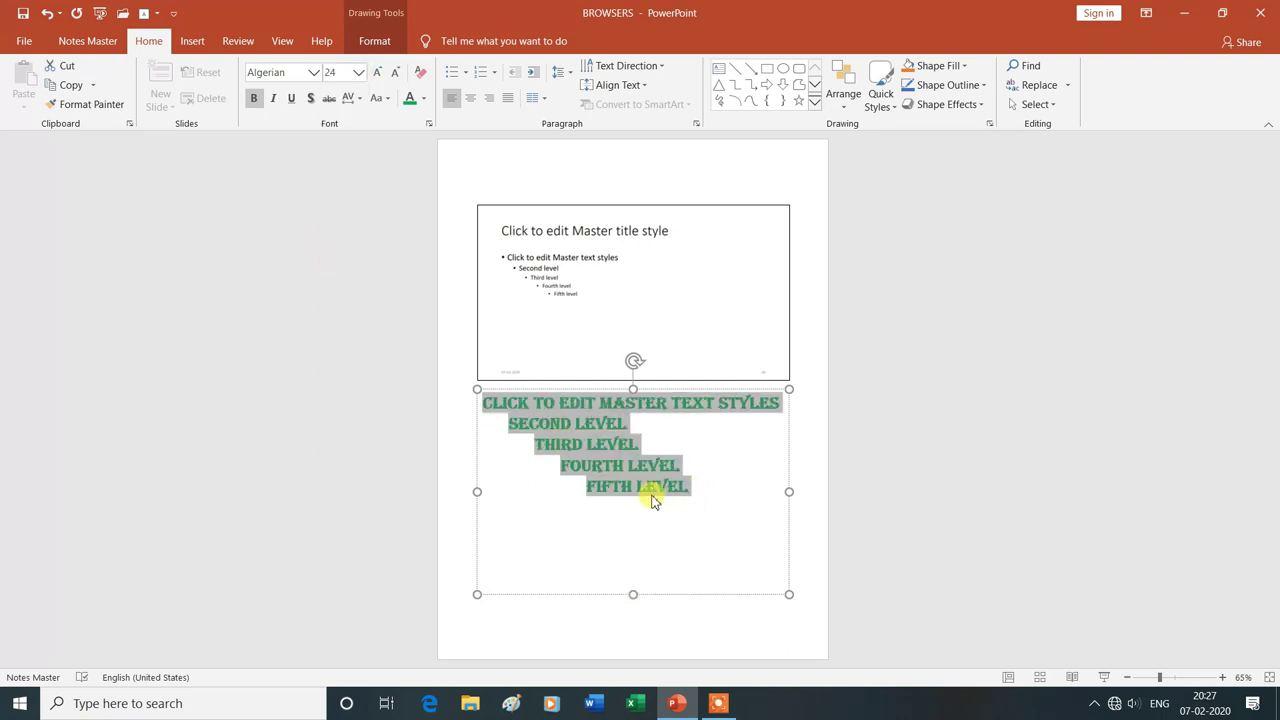
click(569, 504)
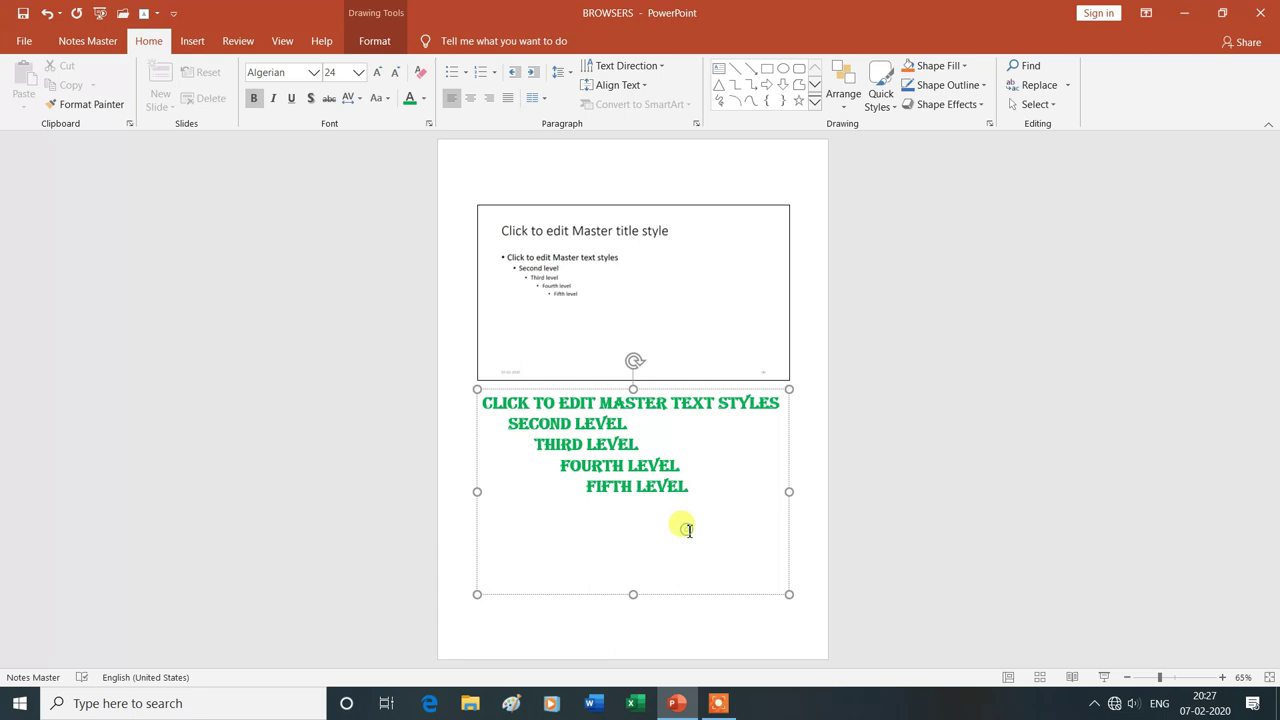
right_click(689, 530)
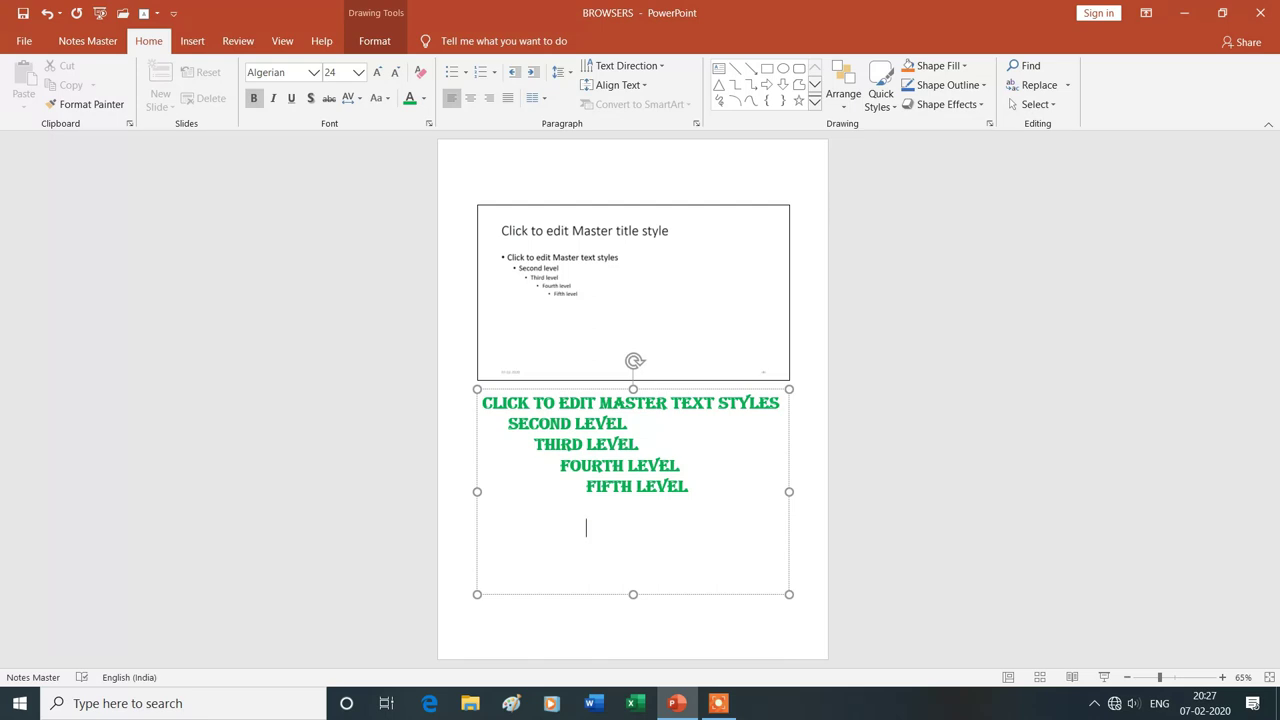
click(655, 514)
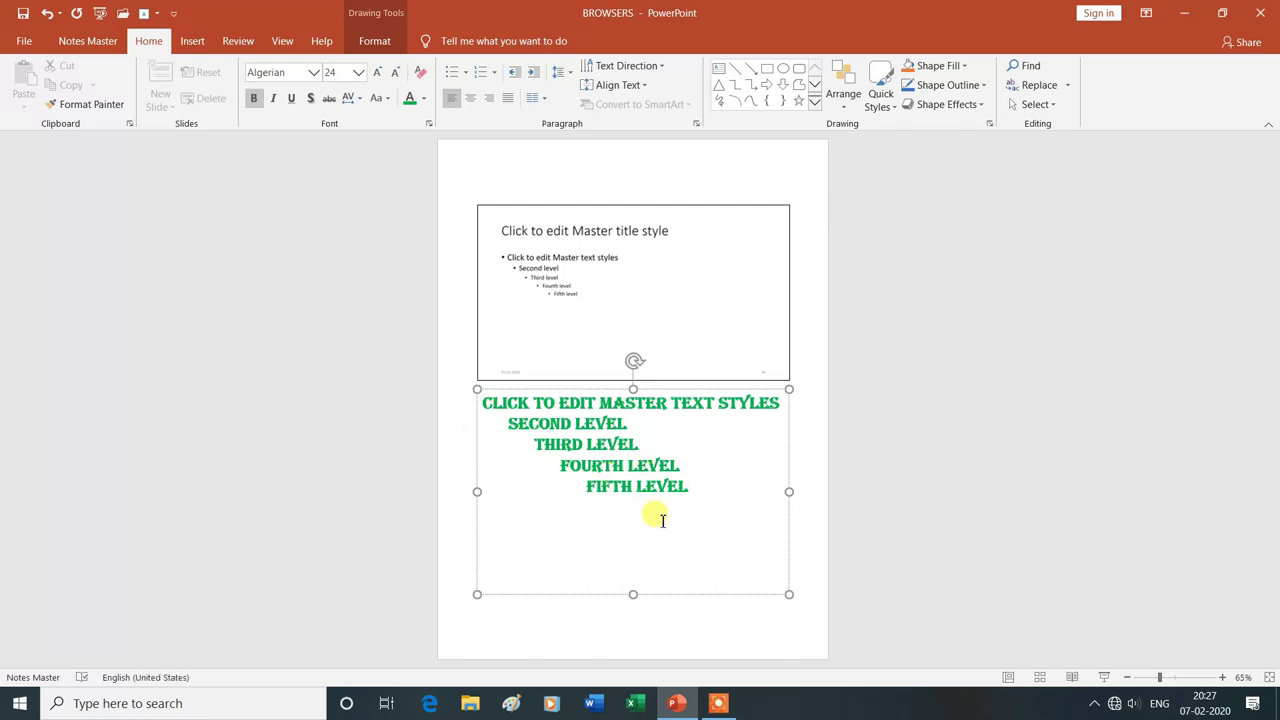
click(191, 40)
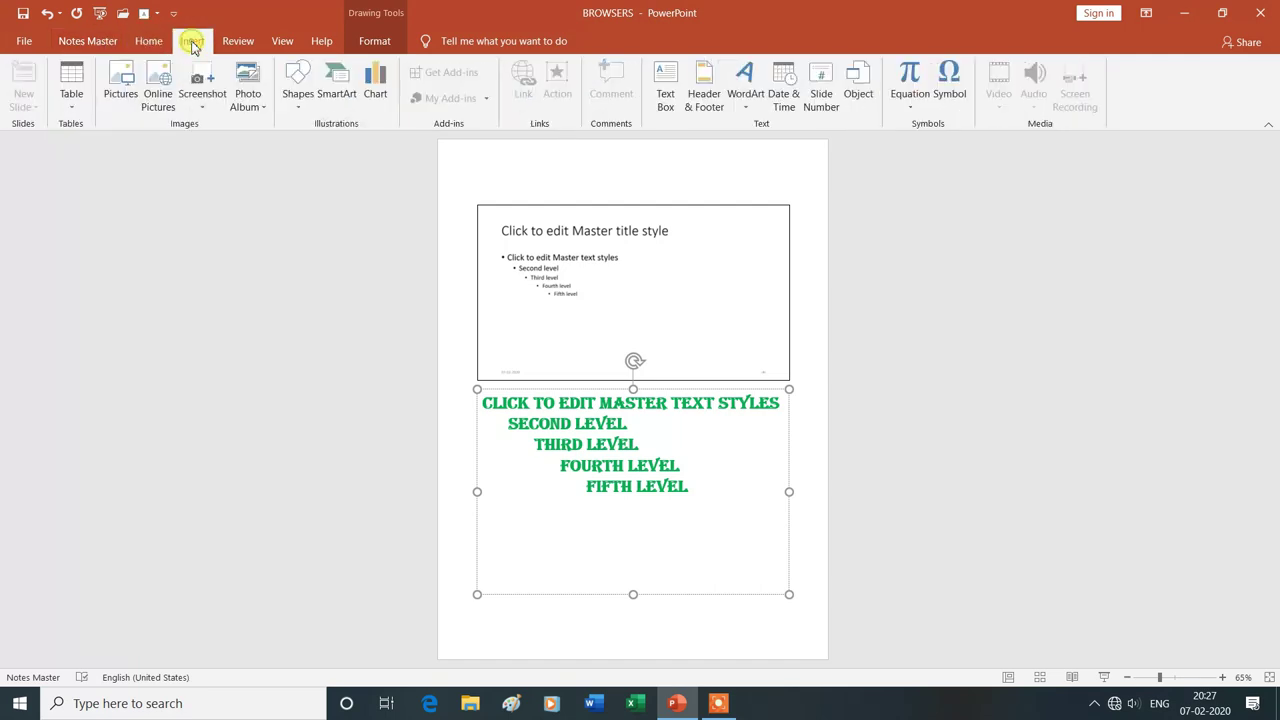
Insert the logo PNG, move it to the notes area's bottom-right, and shrink it to about 3.69 × 3.36 cm.
click(118, 80)
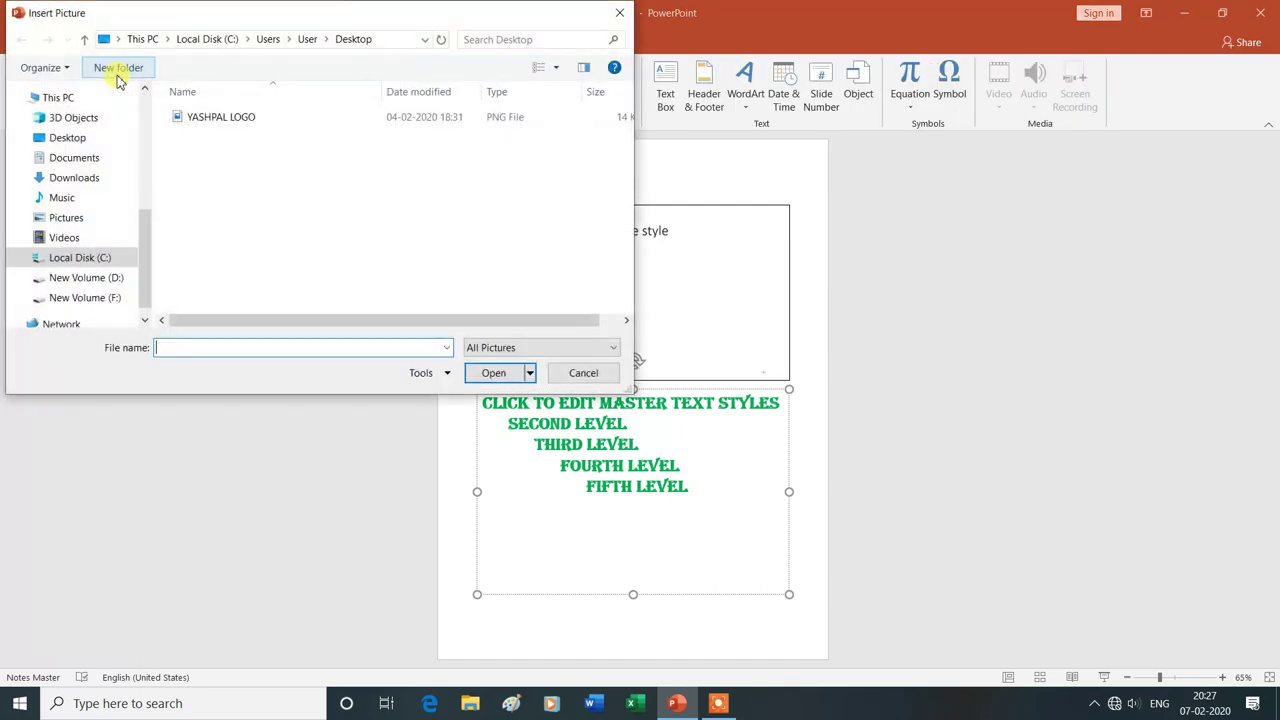
click(229, 122)
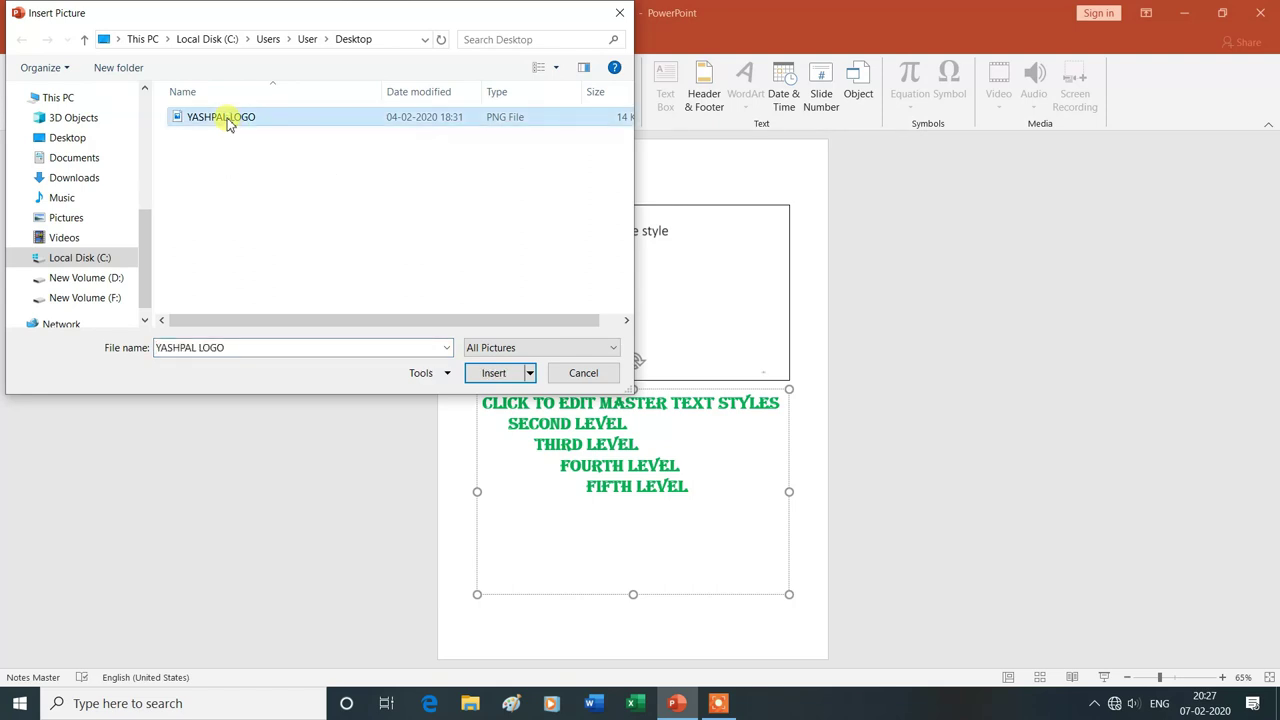
click(491, 372)
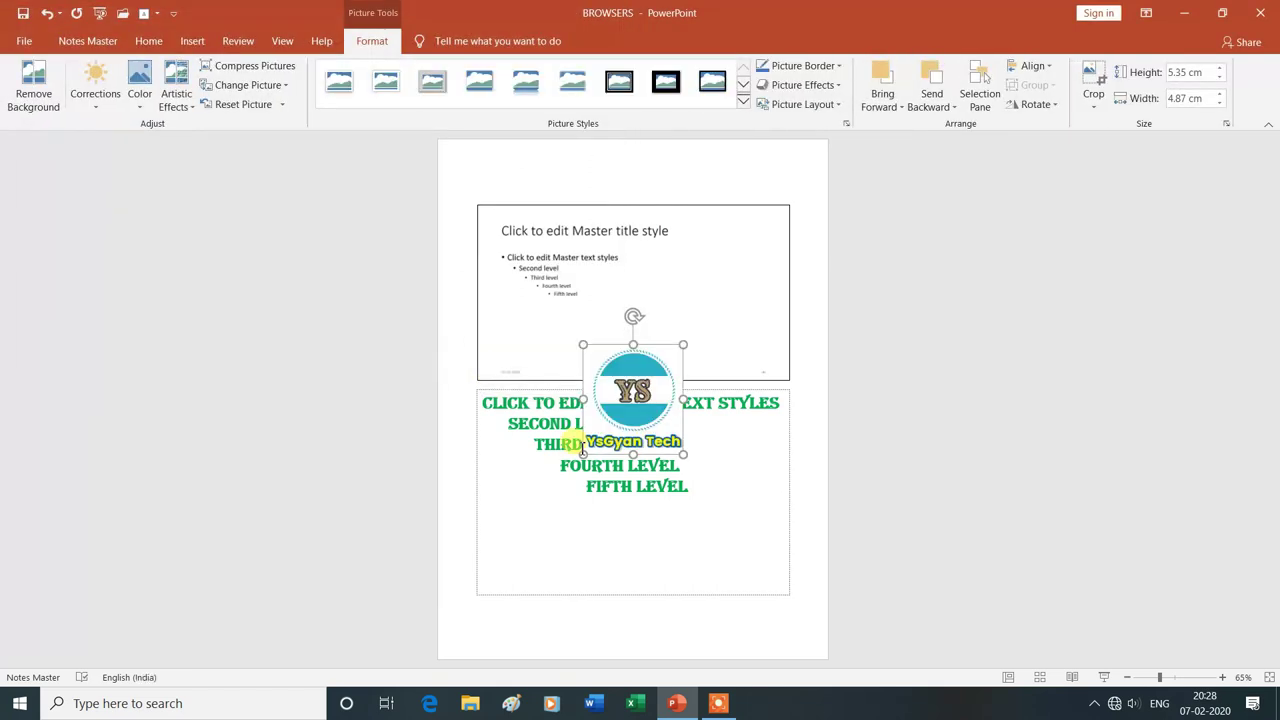
drag(643, 397, 719, 533)
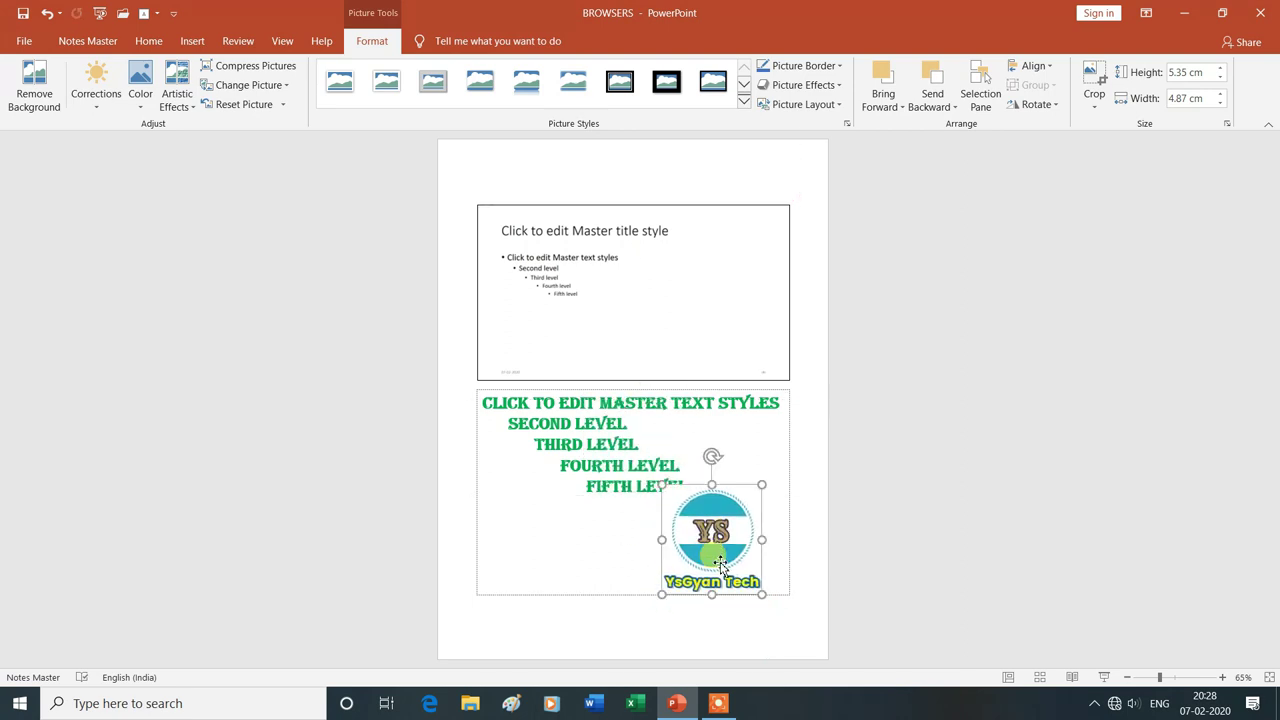
drag(657, 596, 690, 530)
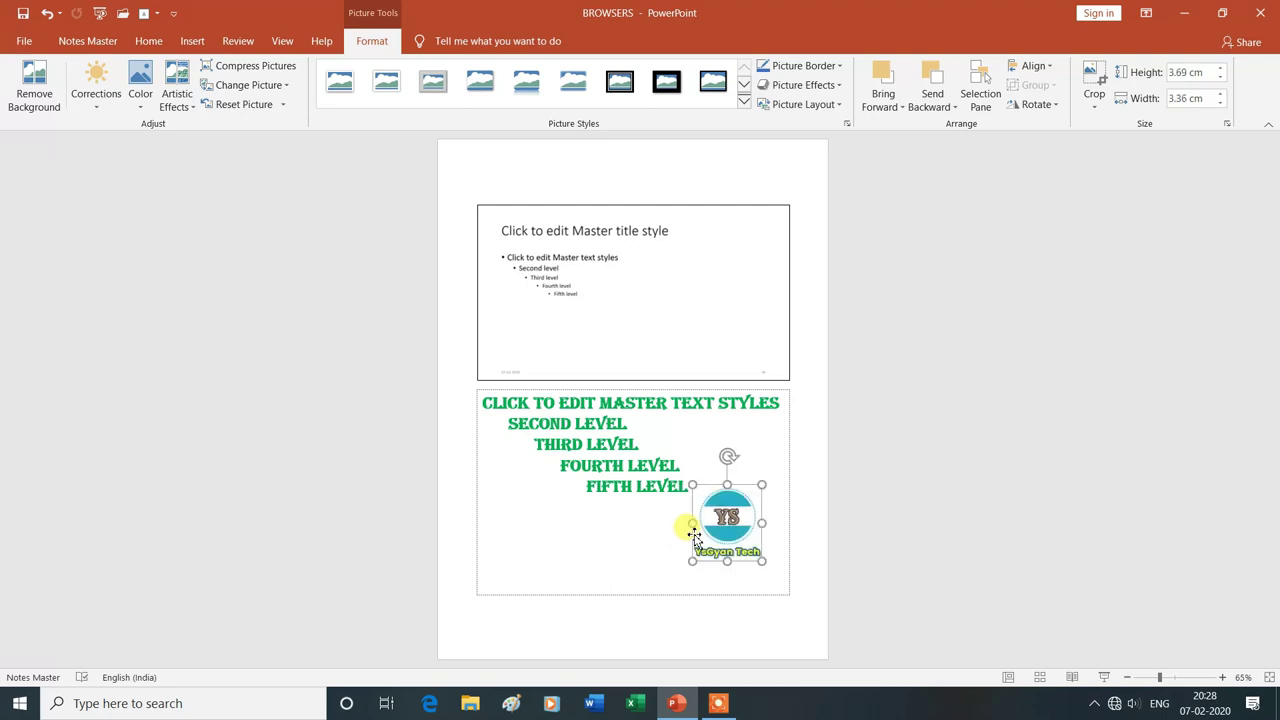
click(698, 442)
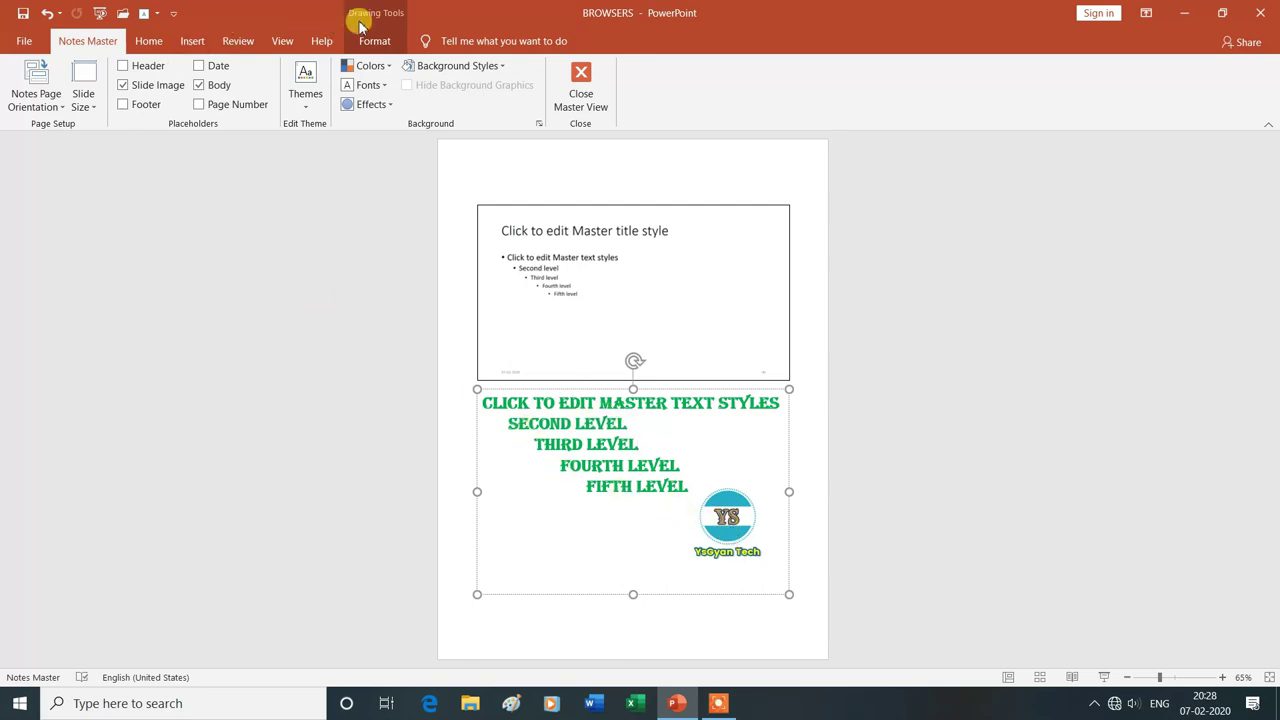
Open slide 1 as a notes page and paste the note COMPUTER NOTES into its notes area.
click(581, 80)
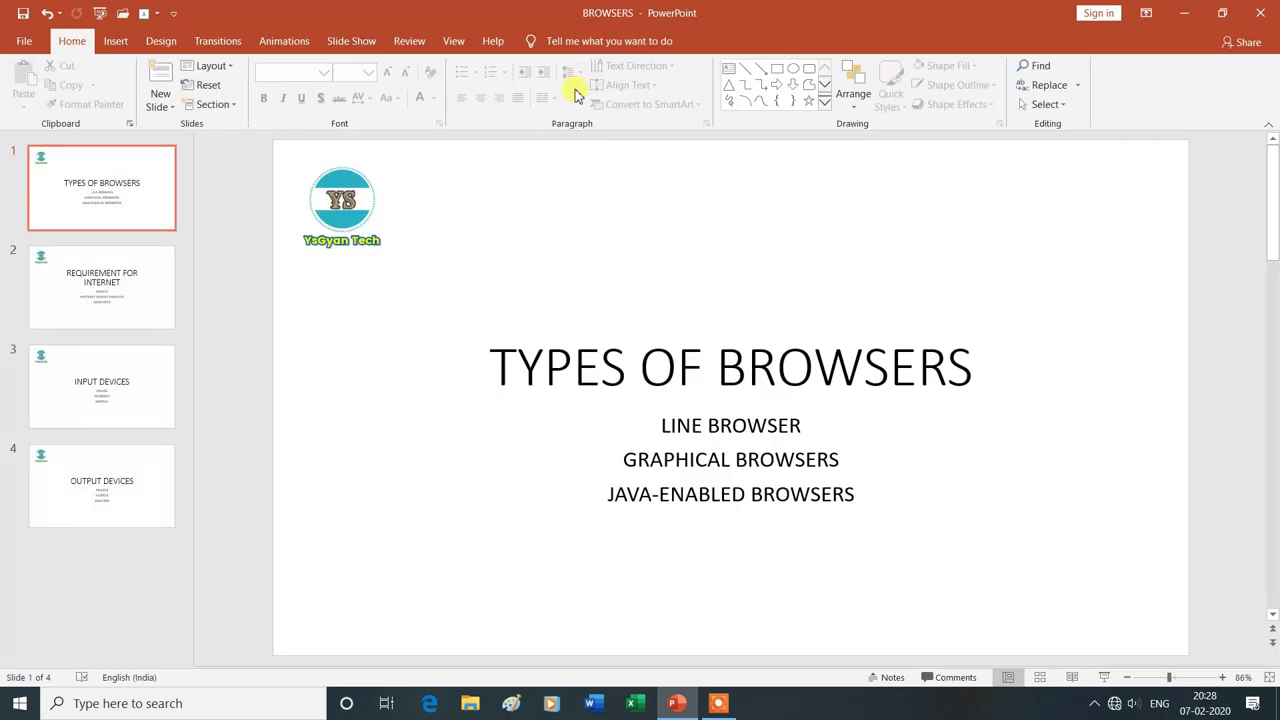
click(455, 42)
click(132, 94)
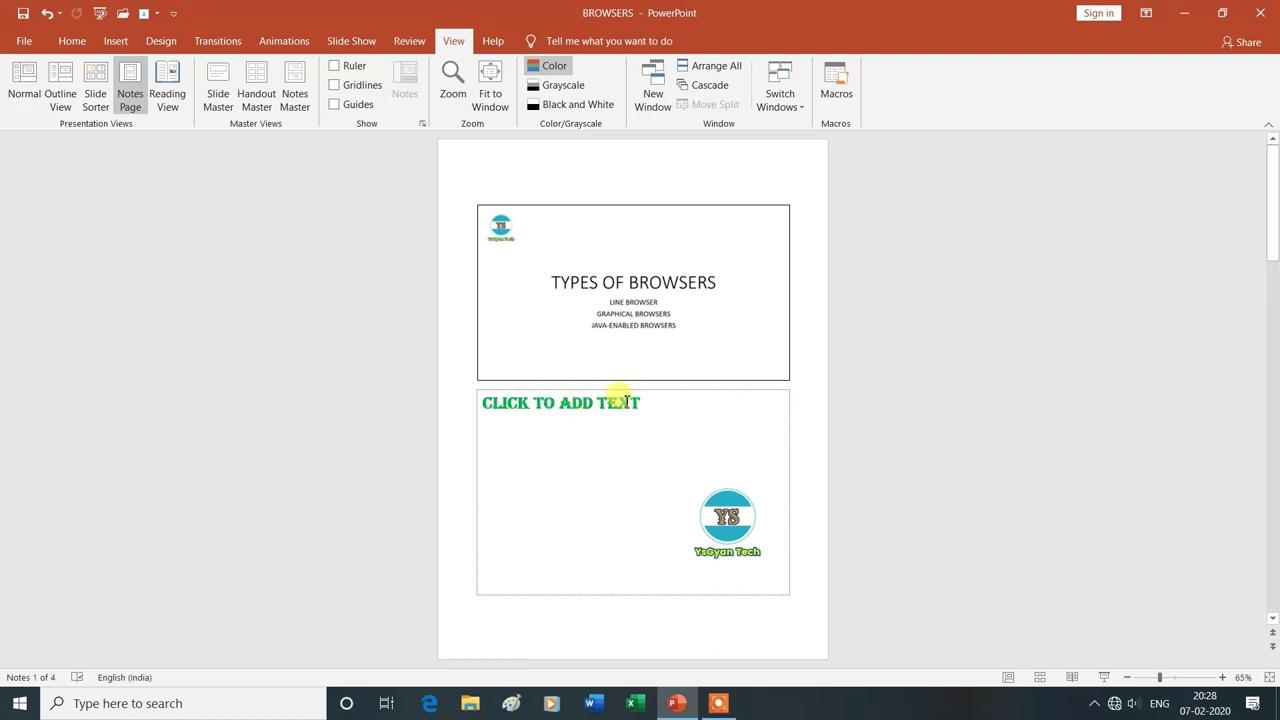
click(653, 406)
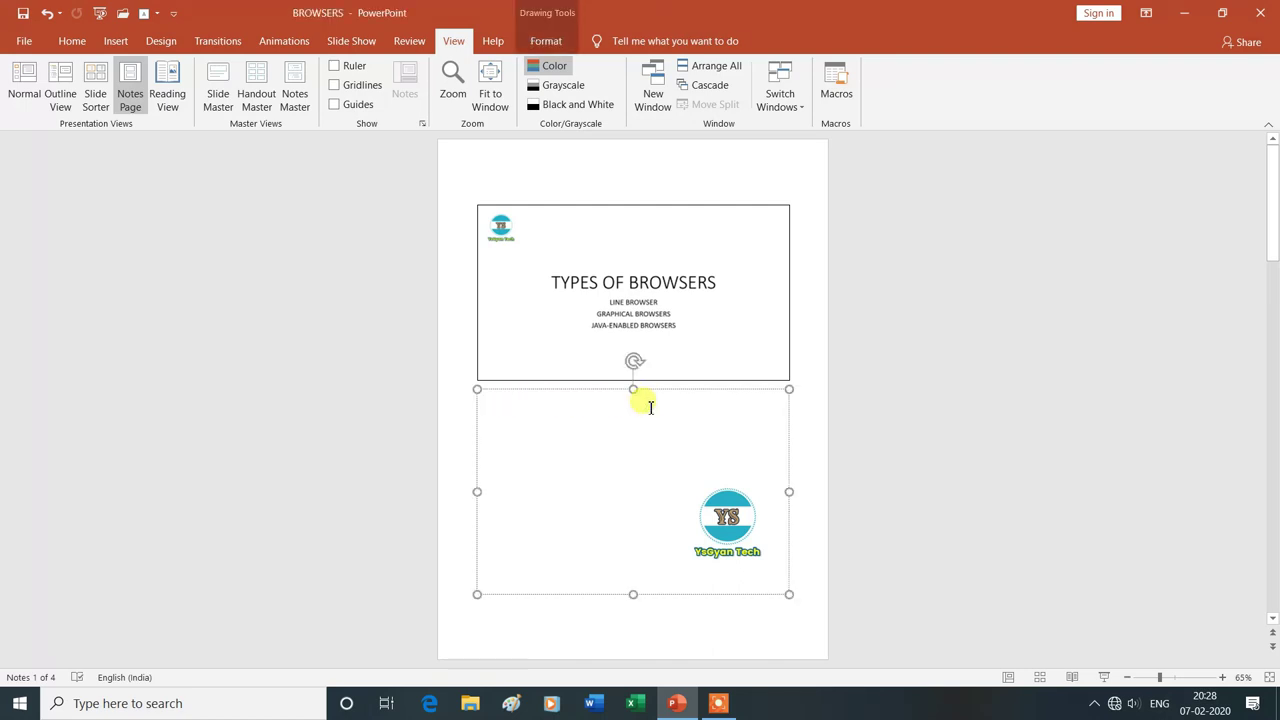
text(COMPUTER NOTES)
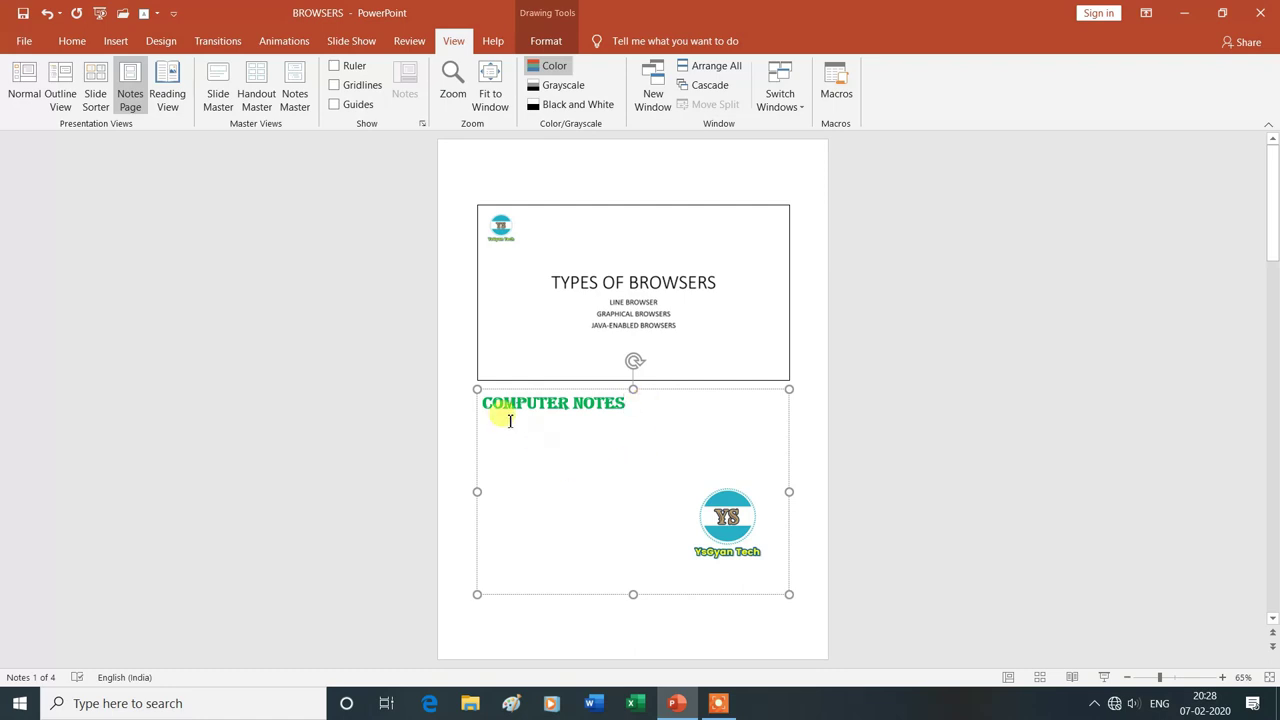